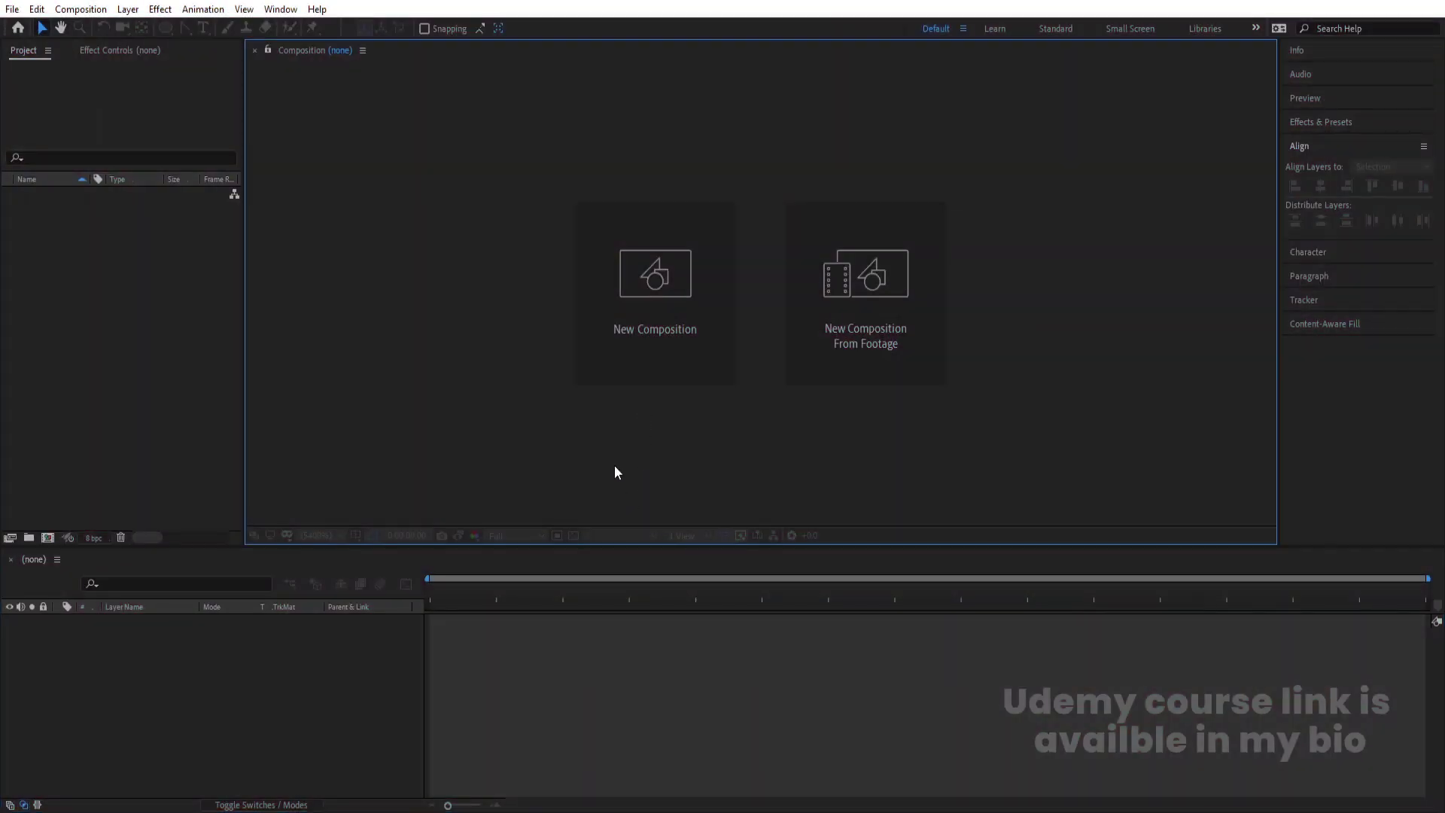
# Create the 1920×1080 Main Animation composition and show title/action safe guides
pyautogui.click(654, 331)
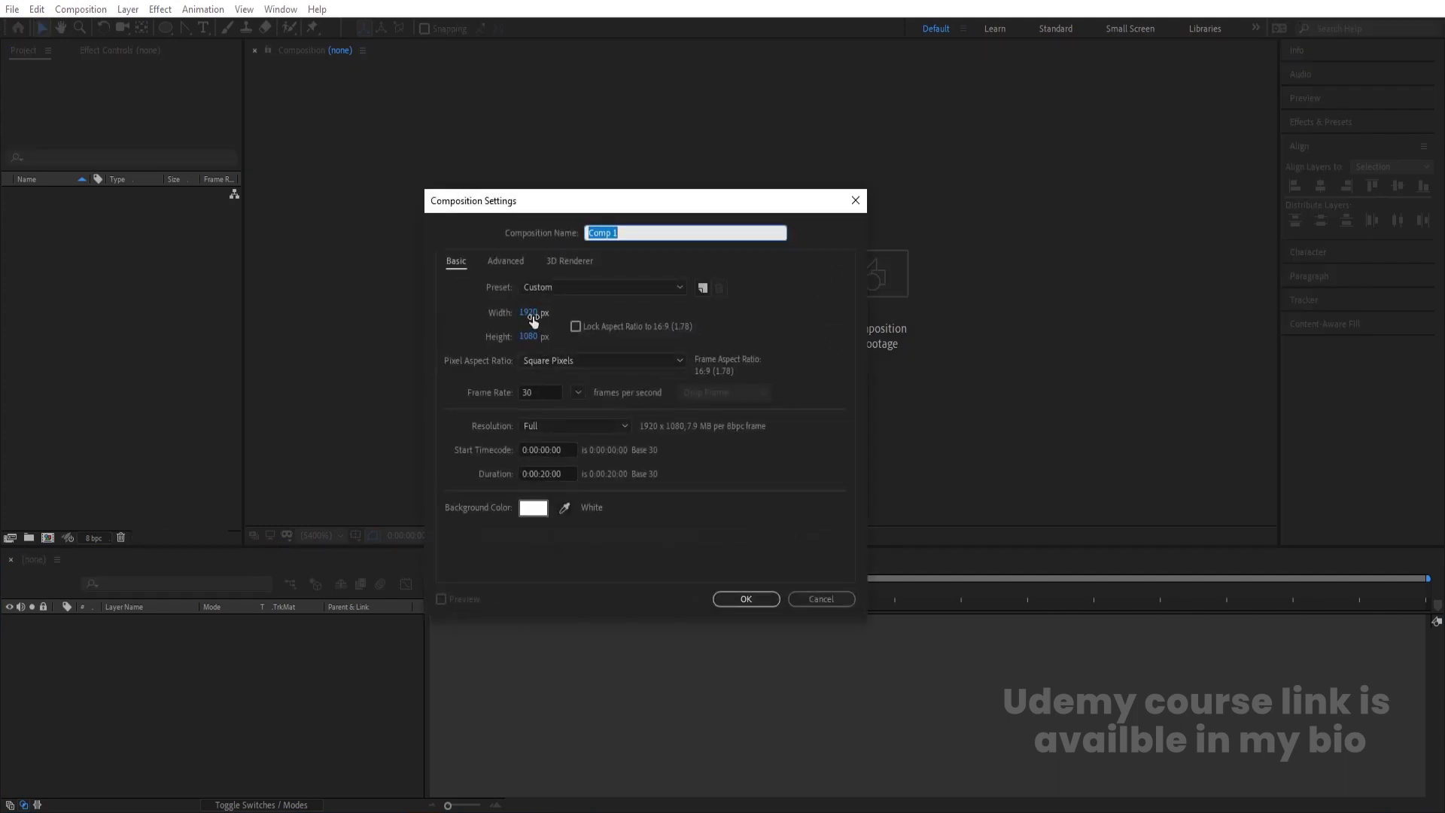
pyautogui.write('Main Animation')
pyautogui.click(746, 600)
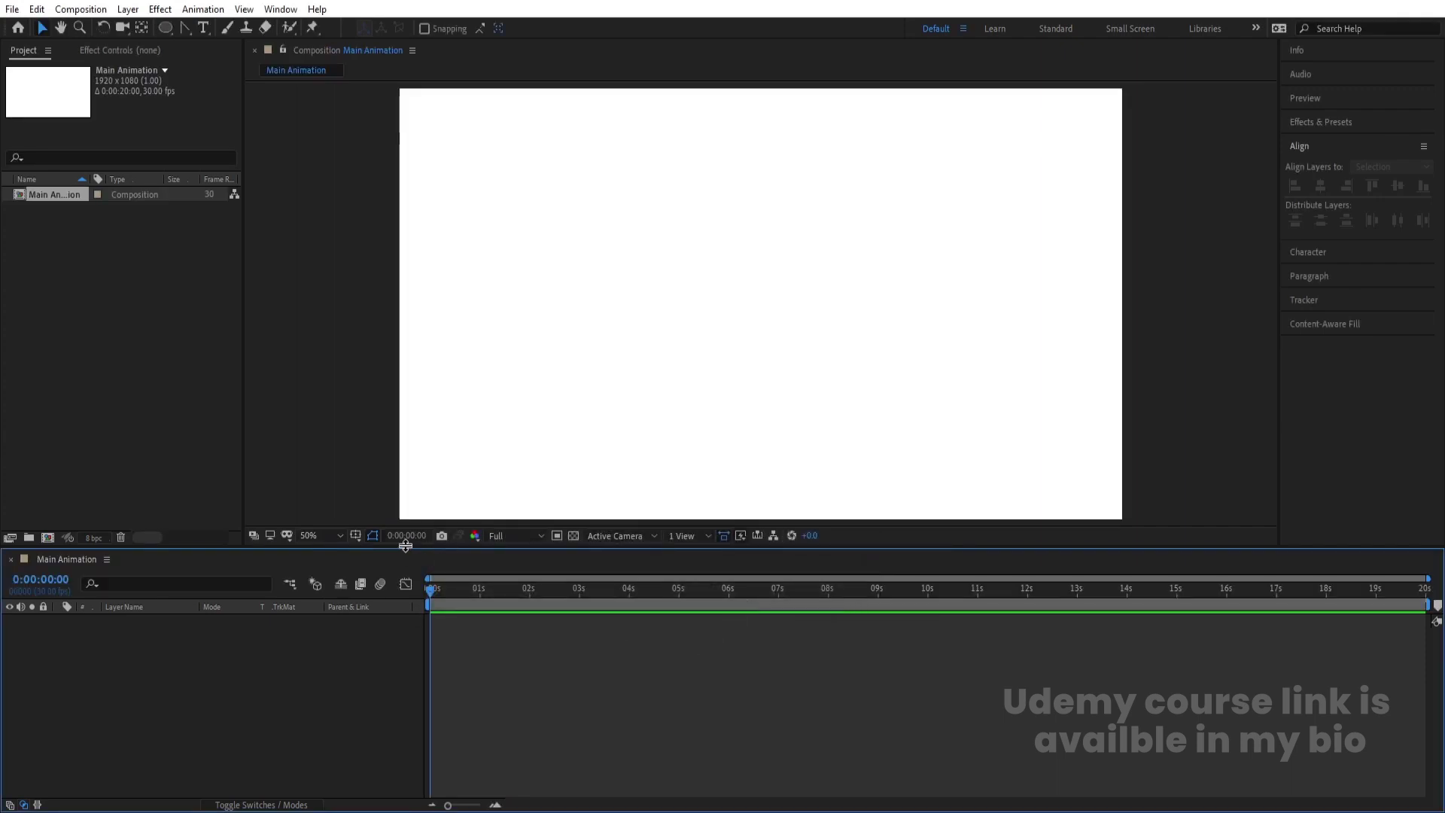
pyautogui.click(355, 535)
pyautogui.click(388, 557)
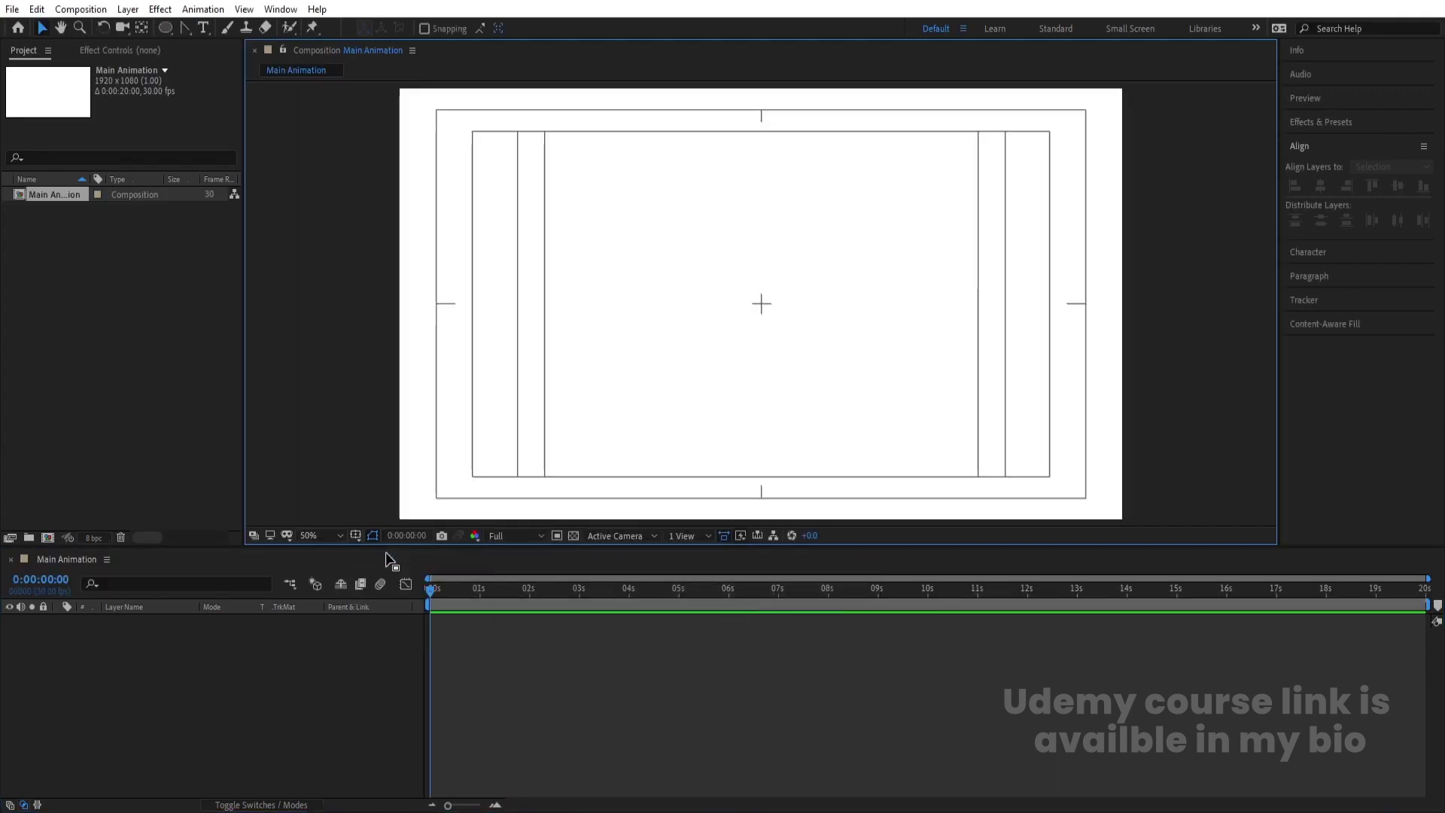
# Add a composition-size white solid layer and lock it
pyautogui.hotkey('ctrl', 'y')
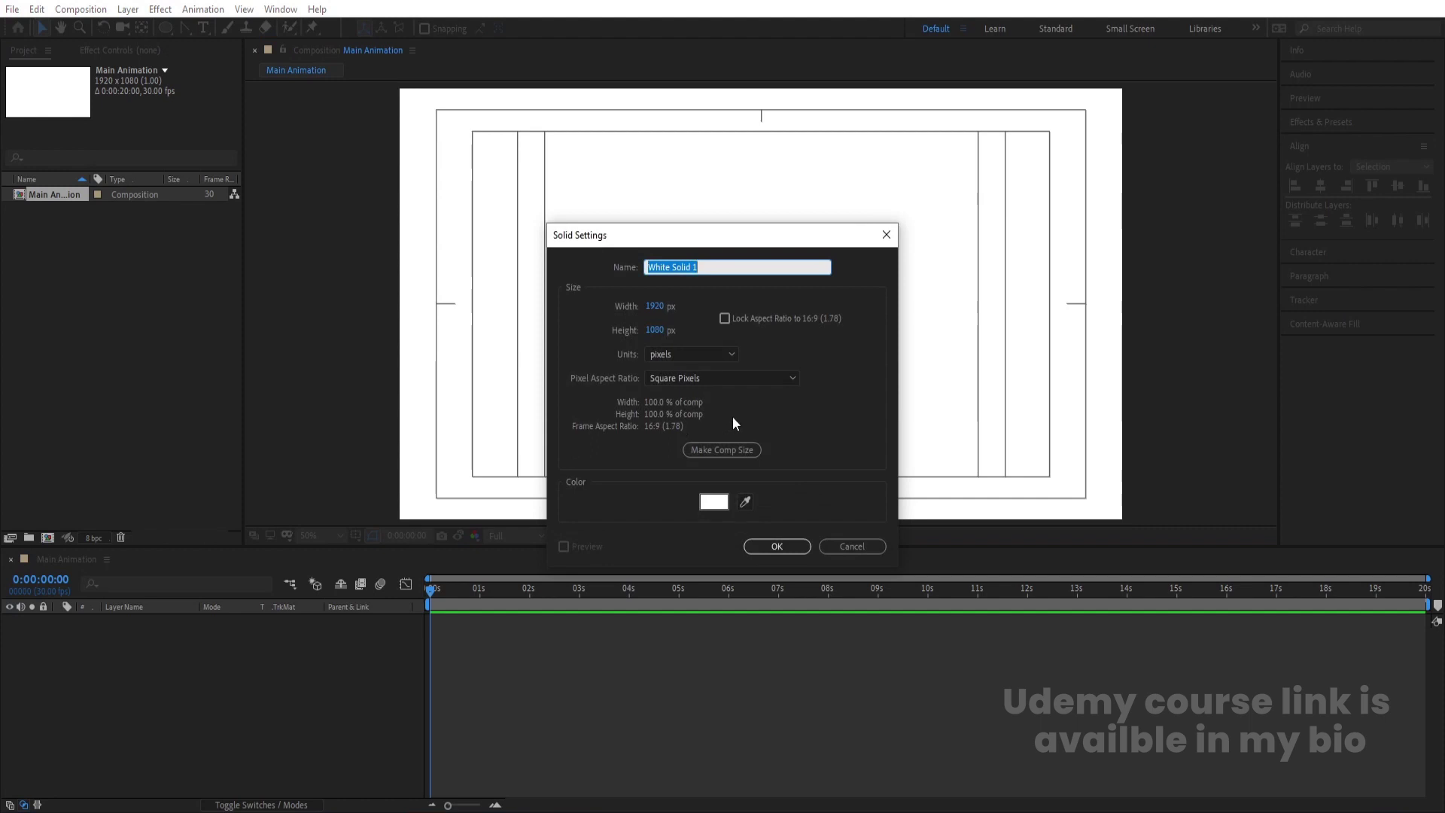
pyautogui.press('Return')
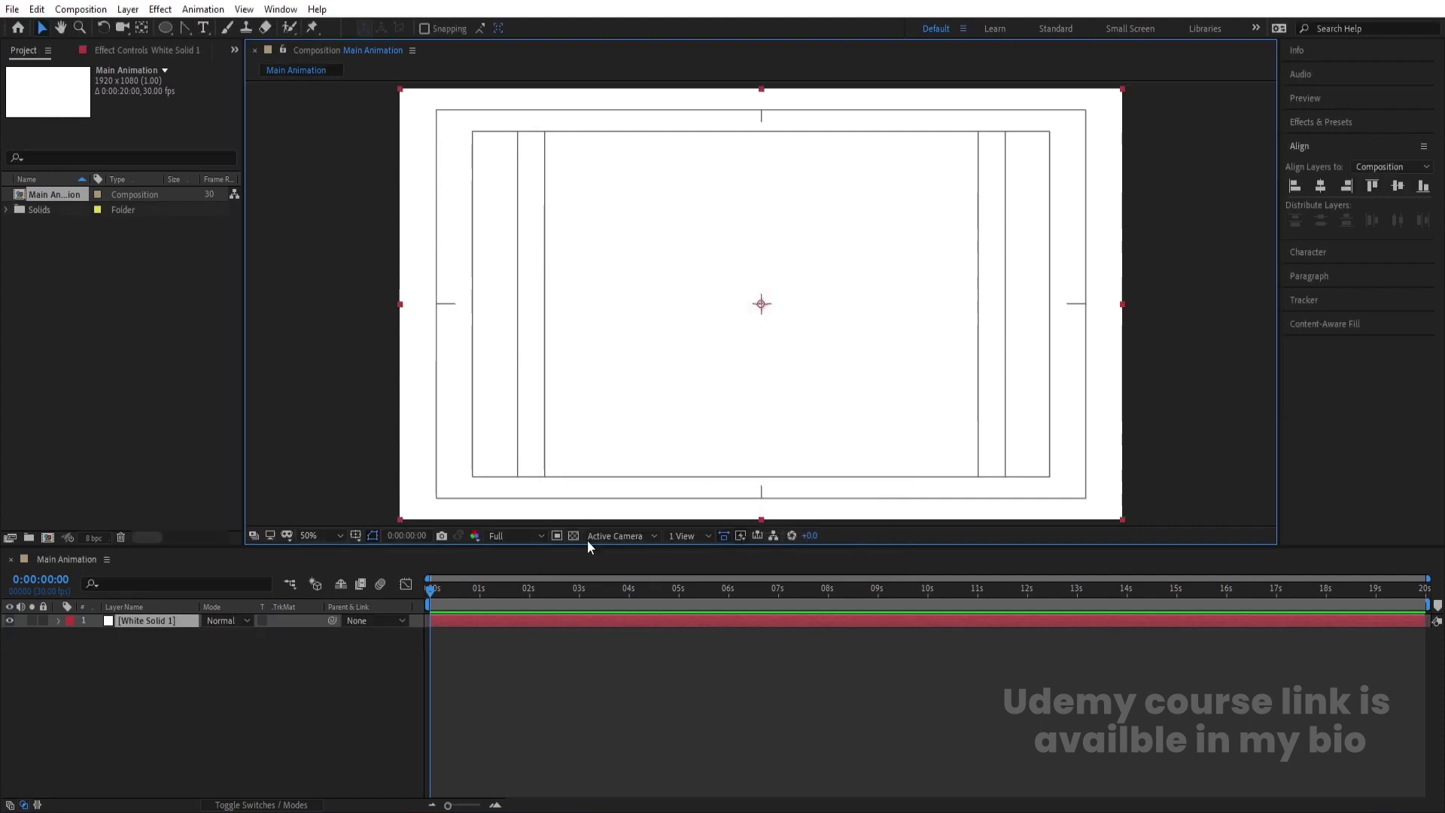
pyautogui.click(44, 621)
# Draw a large black circle, centre its anchor point, and centre it in the composition
pyautogui.click(165, 28)
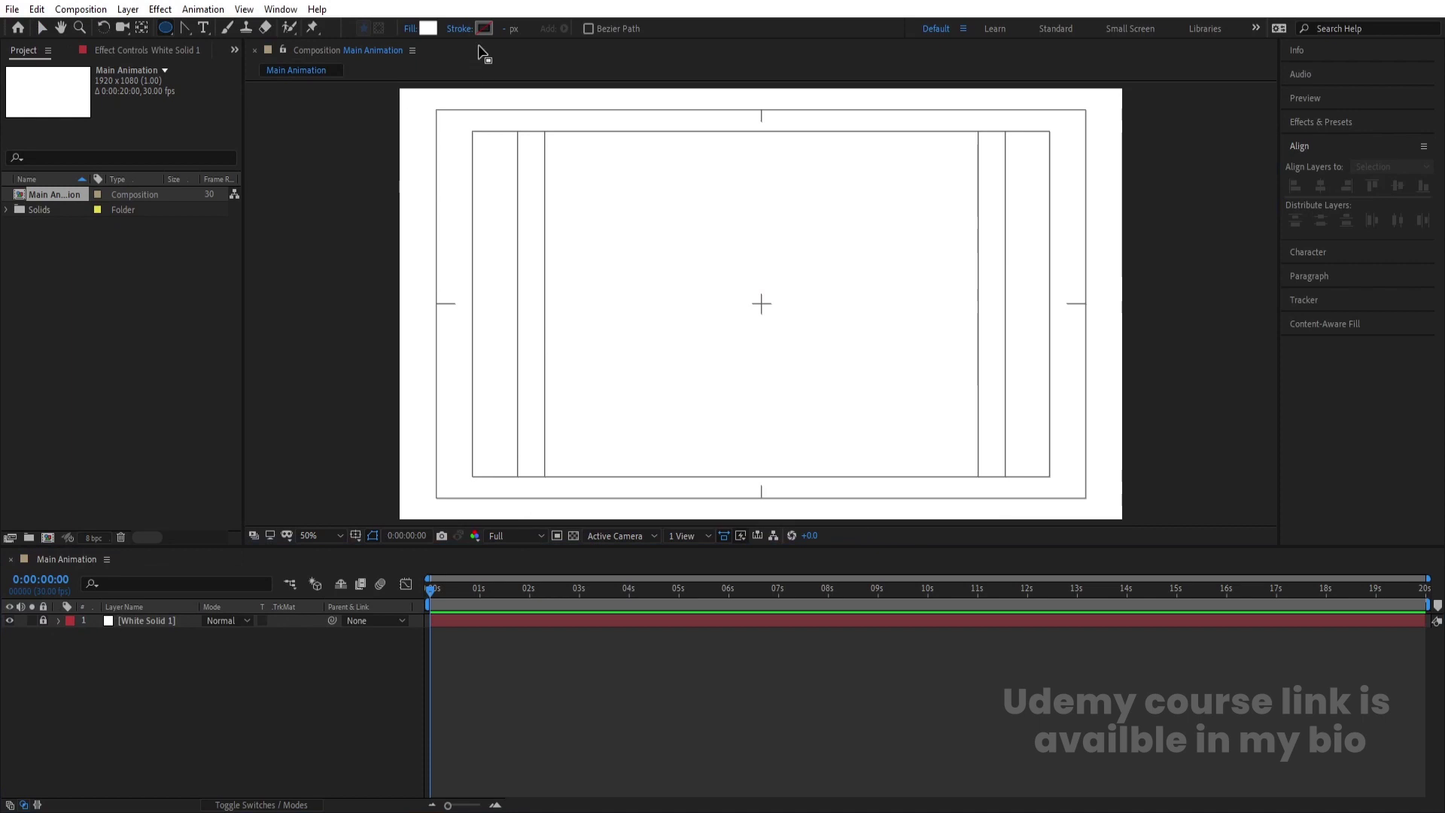
pyautogui.click(427, 29)
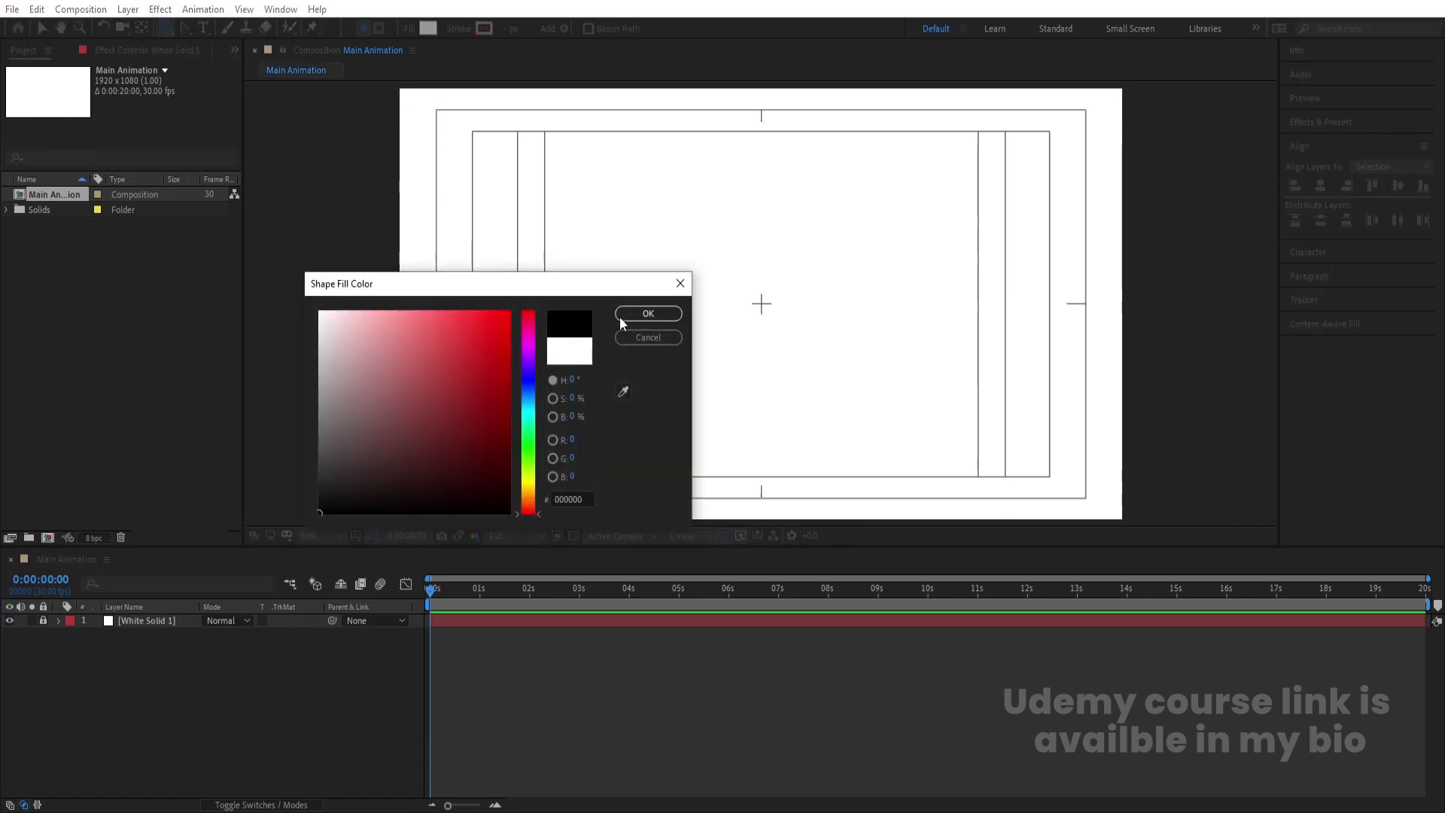
pyautogui.click(620, 316)
pyautogui.moveTo(659, 192); pyautogui.dragTo(943, 490)
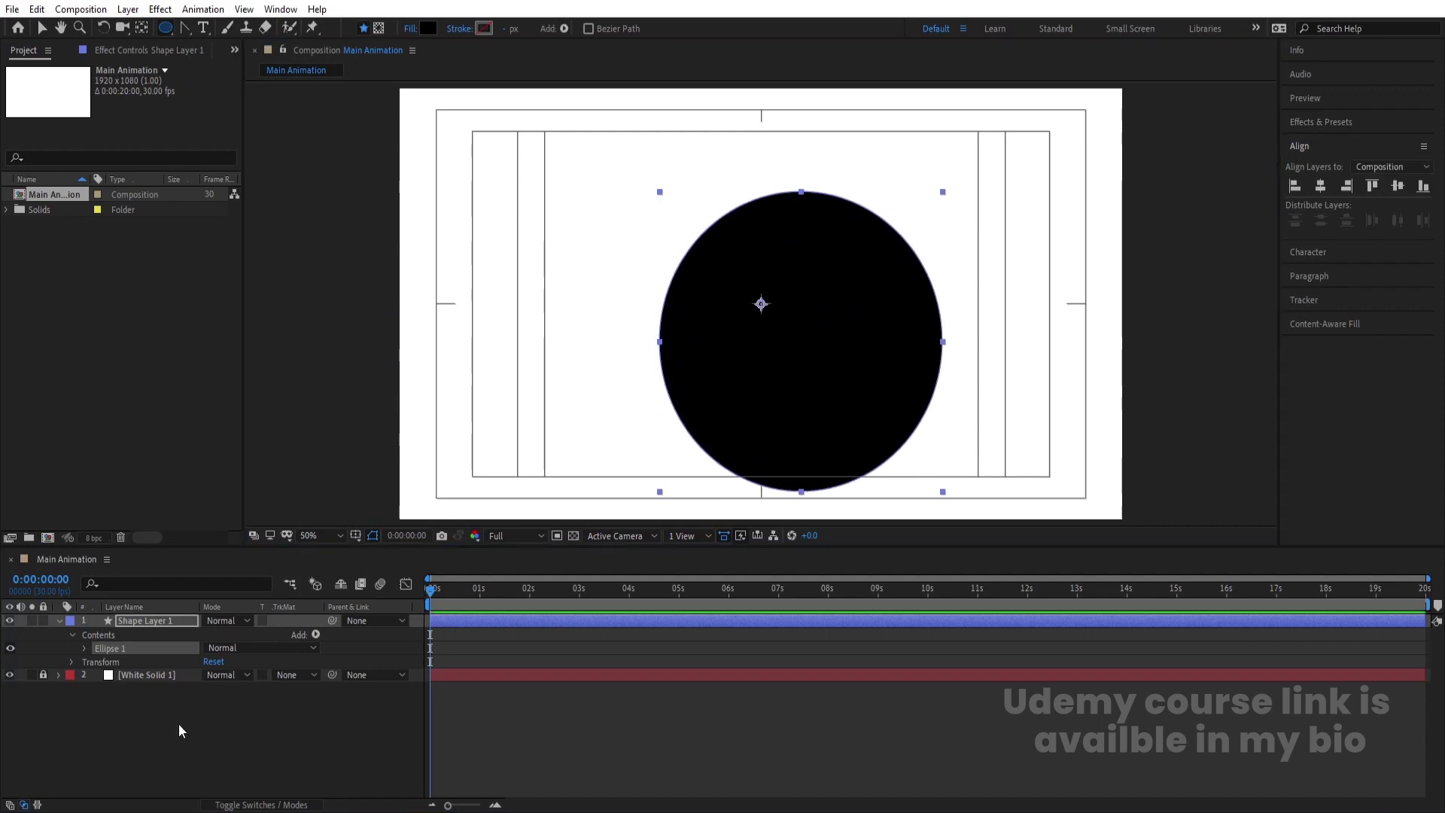
pyautogui.click(169, 620)
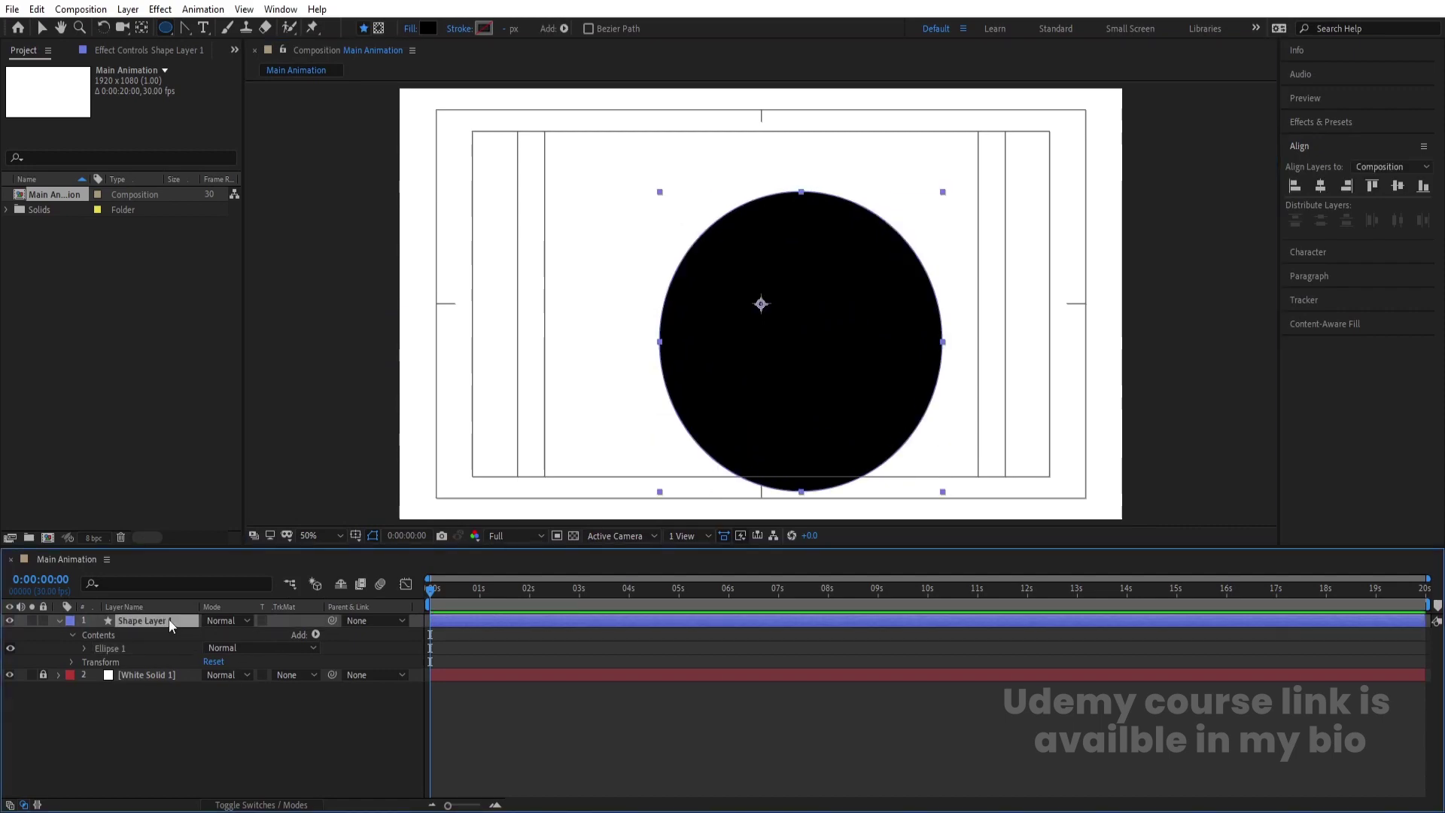
pyautogui.hotkey('ctrl', 'alt', 'Home')
pyautogui.click(1320, 188)
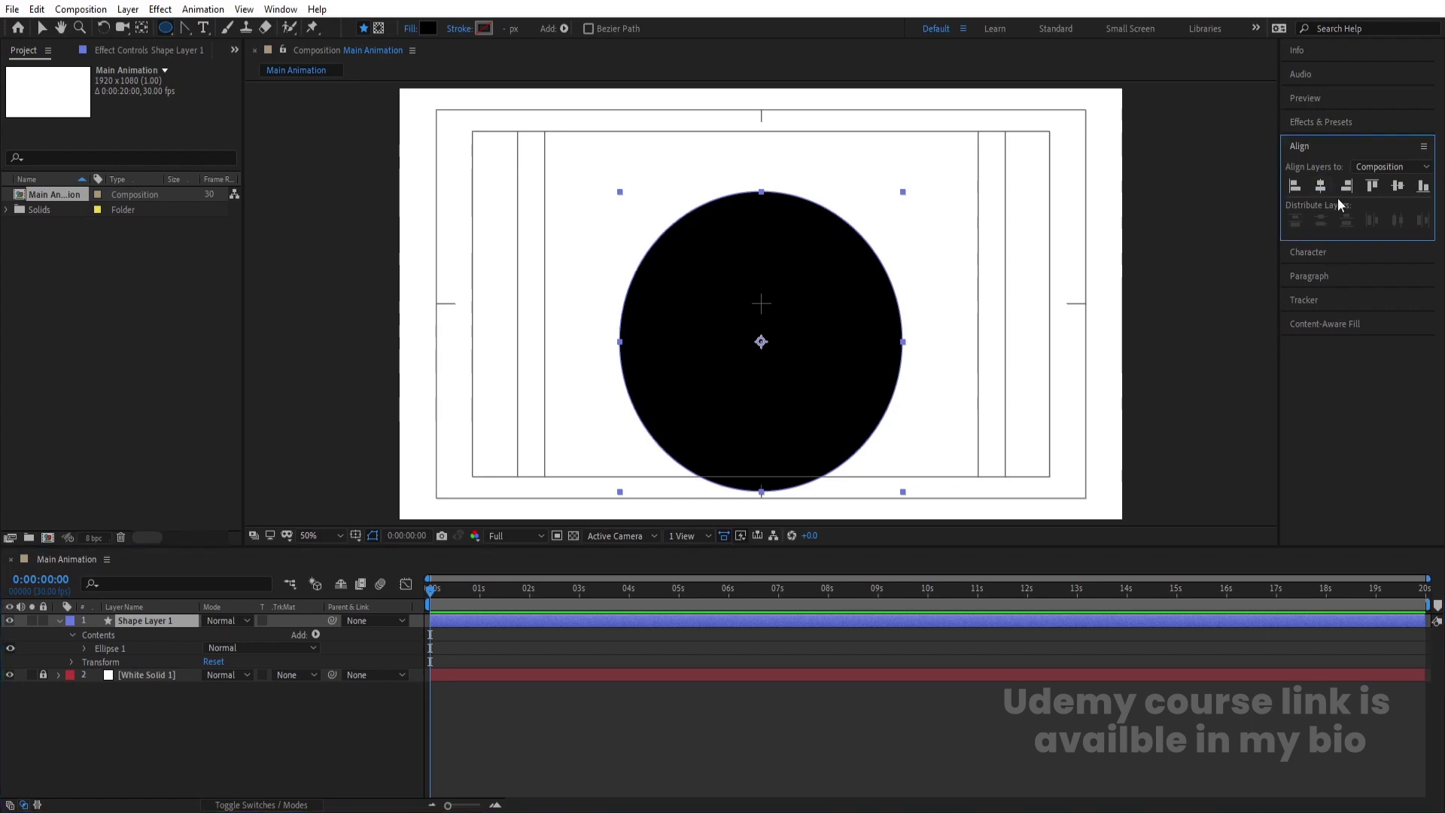
pyautogui.click(1398, 187)
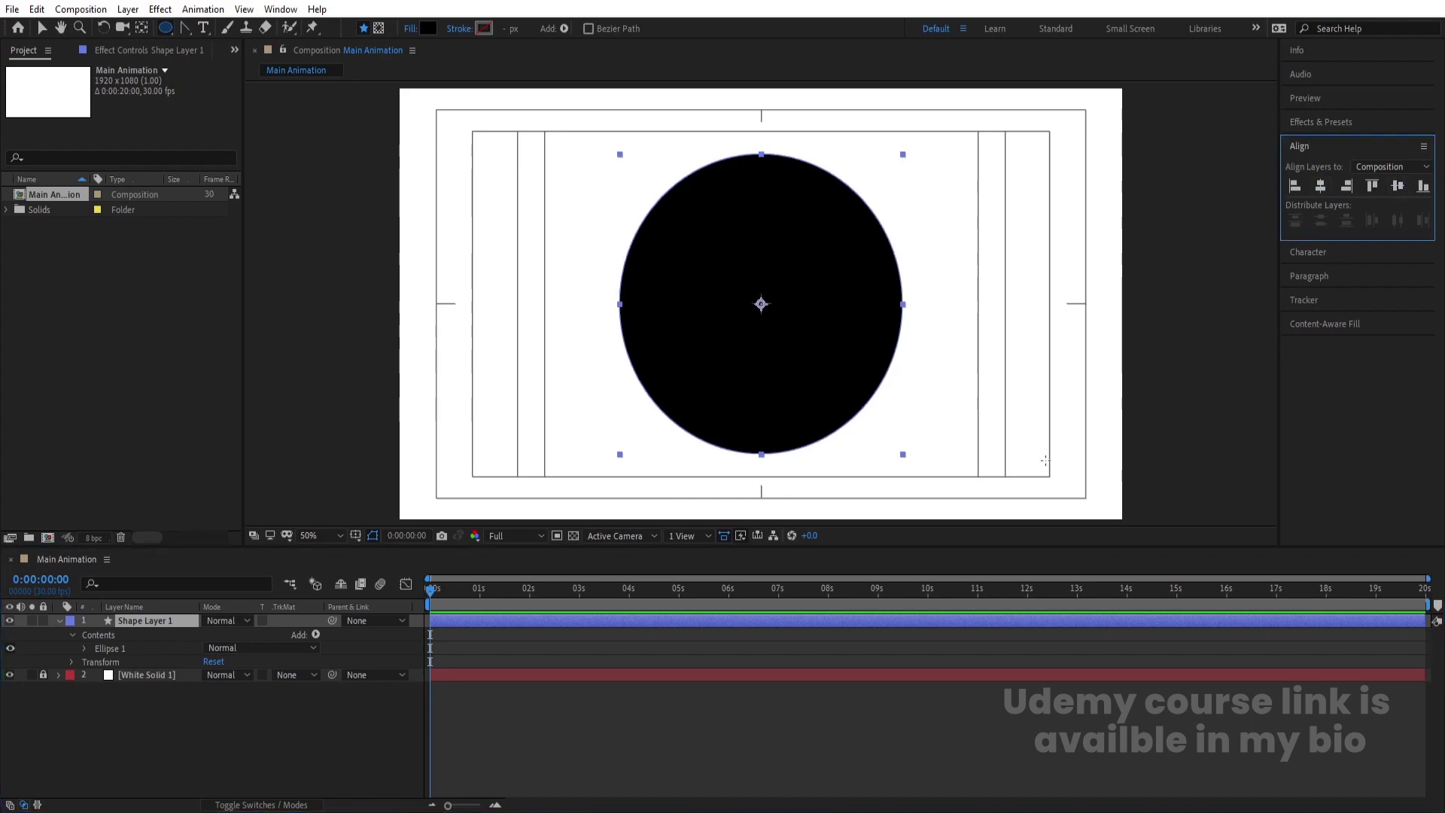
# Rename the circle layer bg and duplicate it as bg 2
pyautogui.click(141, 619)
pyautogui.press('Return')
pyautogui.write('bg')
pyautogui.press('Return')
pyautogui.click(59, 621)
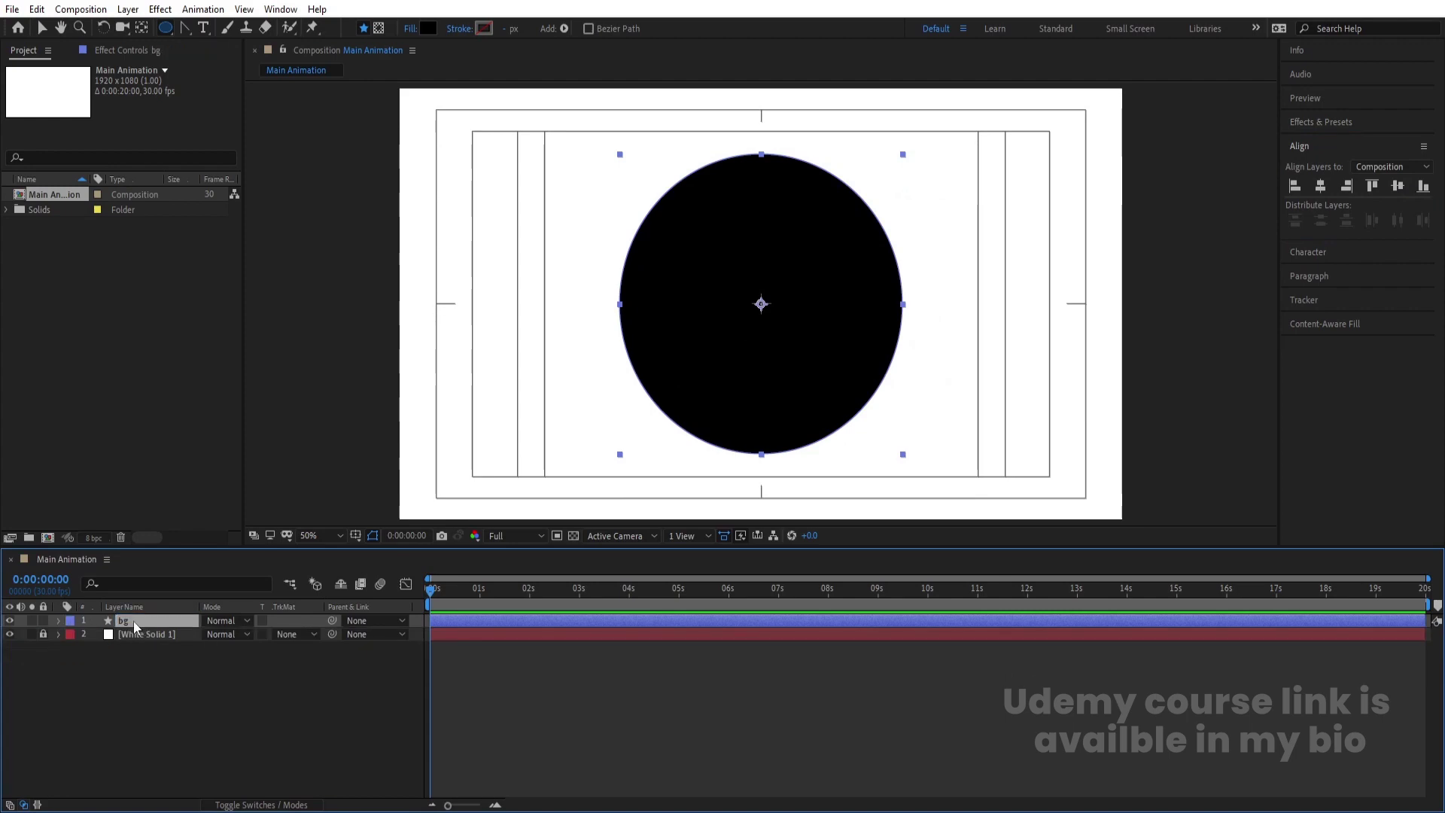
pyautogui.hotkey('ctrl', 'd')
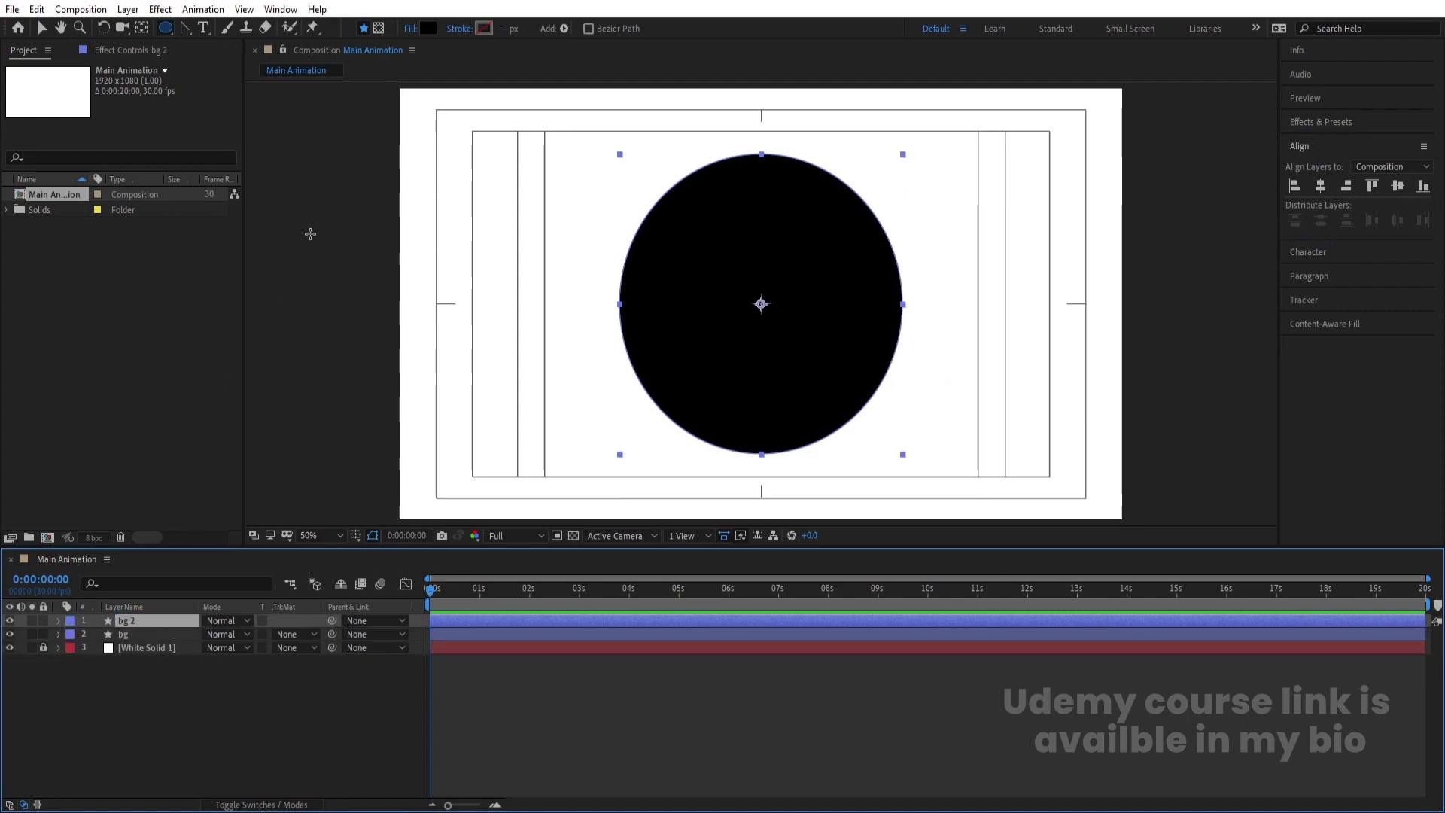
# Scale bg 2 to 90% and give it a white fill
pyautogui.press('s')
pyautogui.click(224, 634)
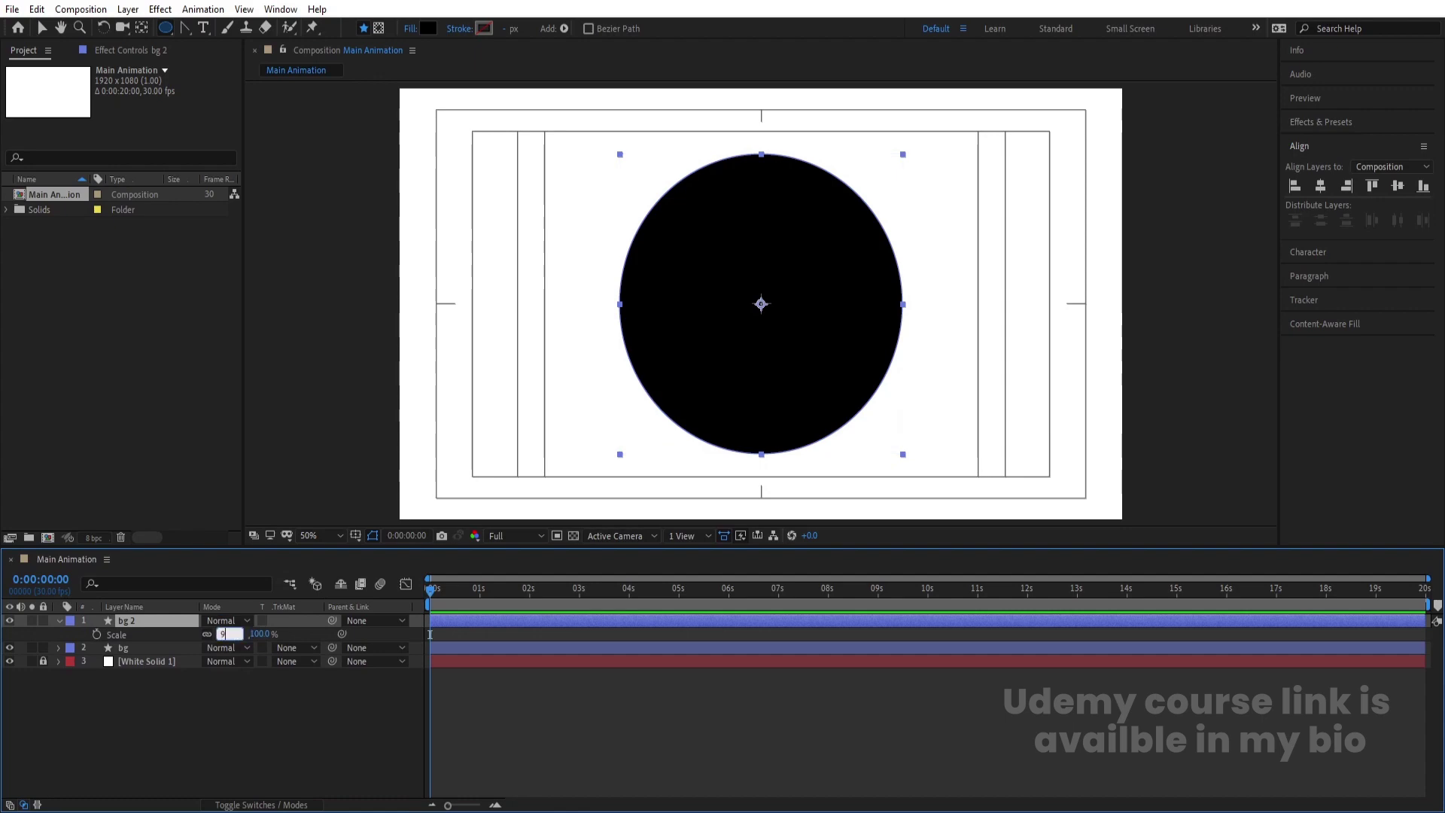
pyautogui.write('90')
pyautogui.press('Return')
pyautogui.click(430, 29)
pyautogui.moveTo(329, 412); pyautogui.dragTo(315, 307)
pyautogui.press('Return')
pyautogui.click(192, 734)
pyautogui.click(131, 623)
# Duplicate bg 2, scale the copy to 80% with a red fill, and rename it Mask
pyautogui.hotkey('ctrl', 'd')
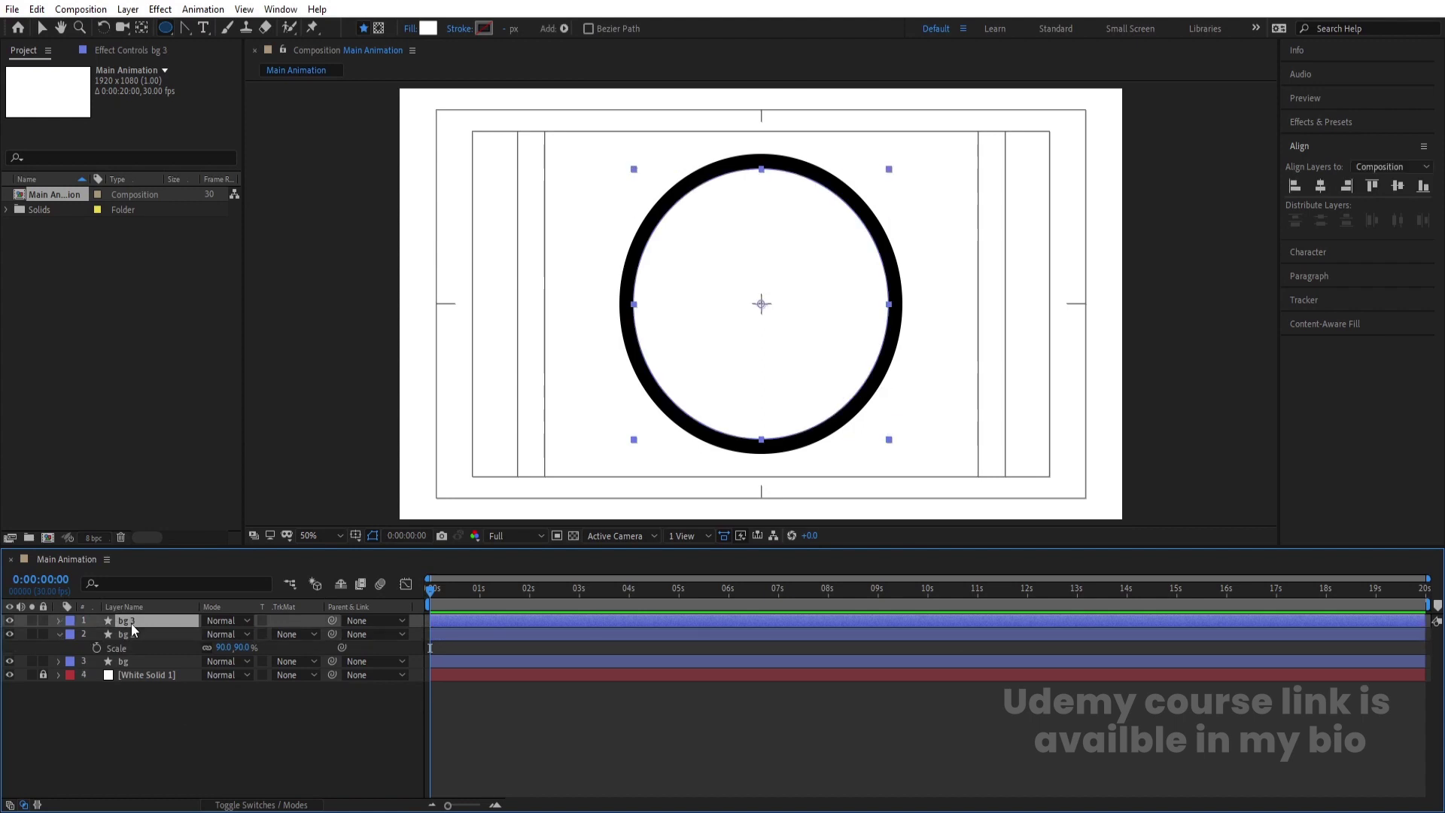
pyautogui.press('s')
pyautogui.click(224, 634)
pyautogui.write('8')
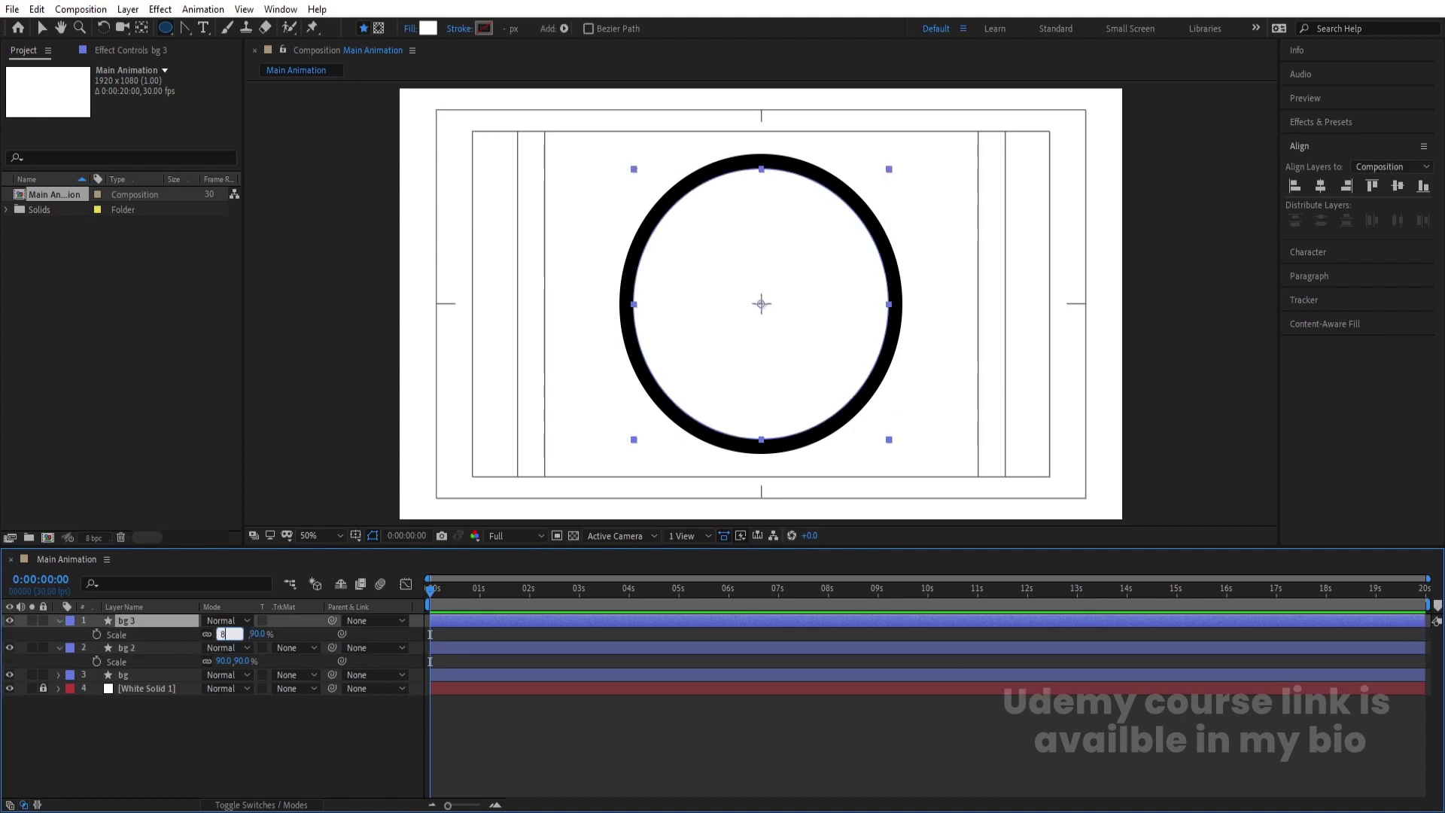
pyautogui.write('0')
pyautogui.press('Return')
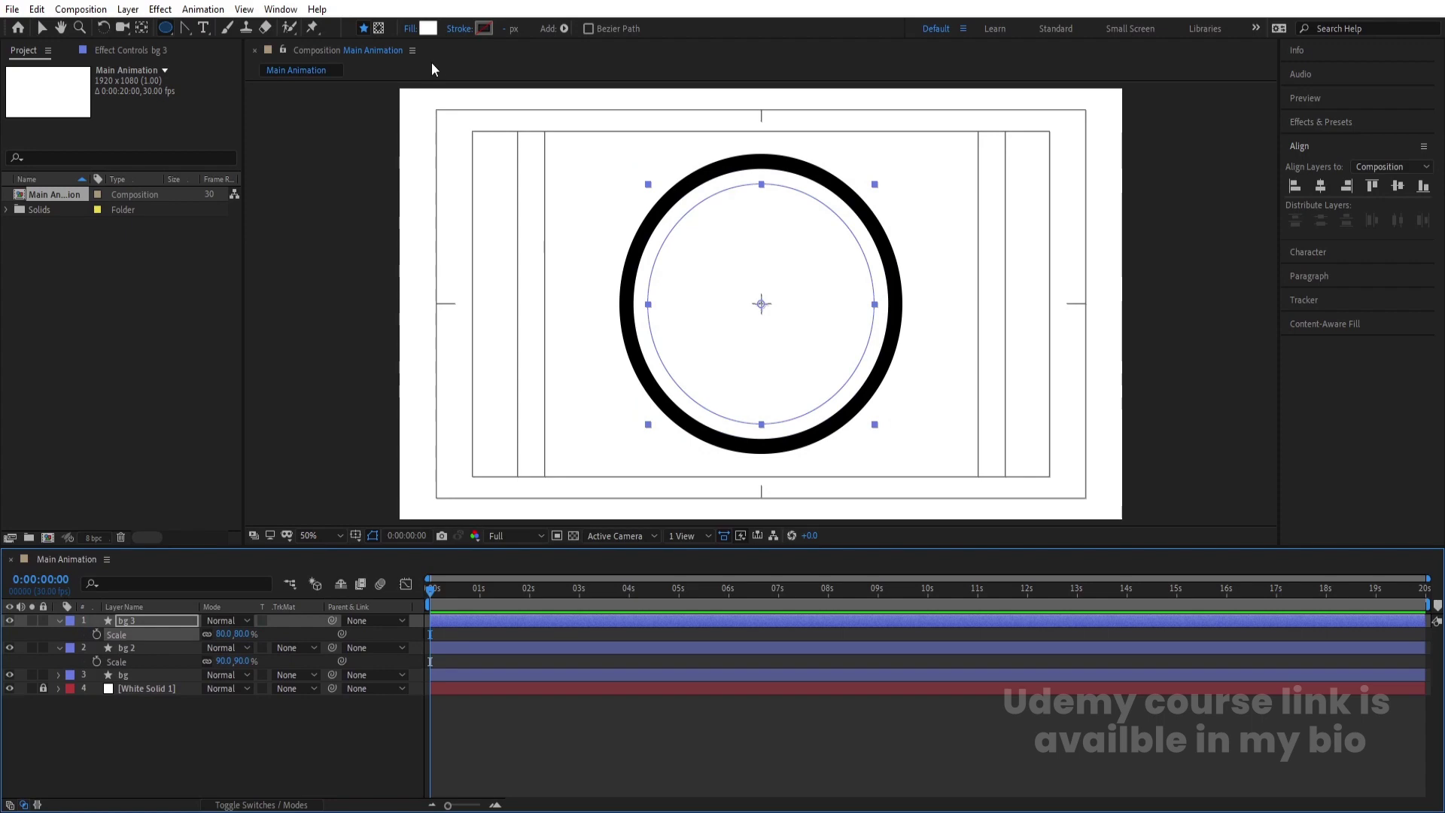
pyautogui.click(429, 28)
pyautogui.moveTo(432, 391); pyautogui.dragTo(568, 236)
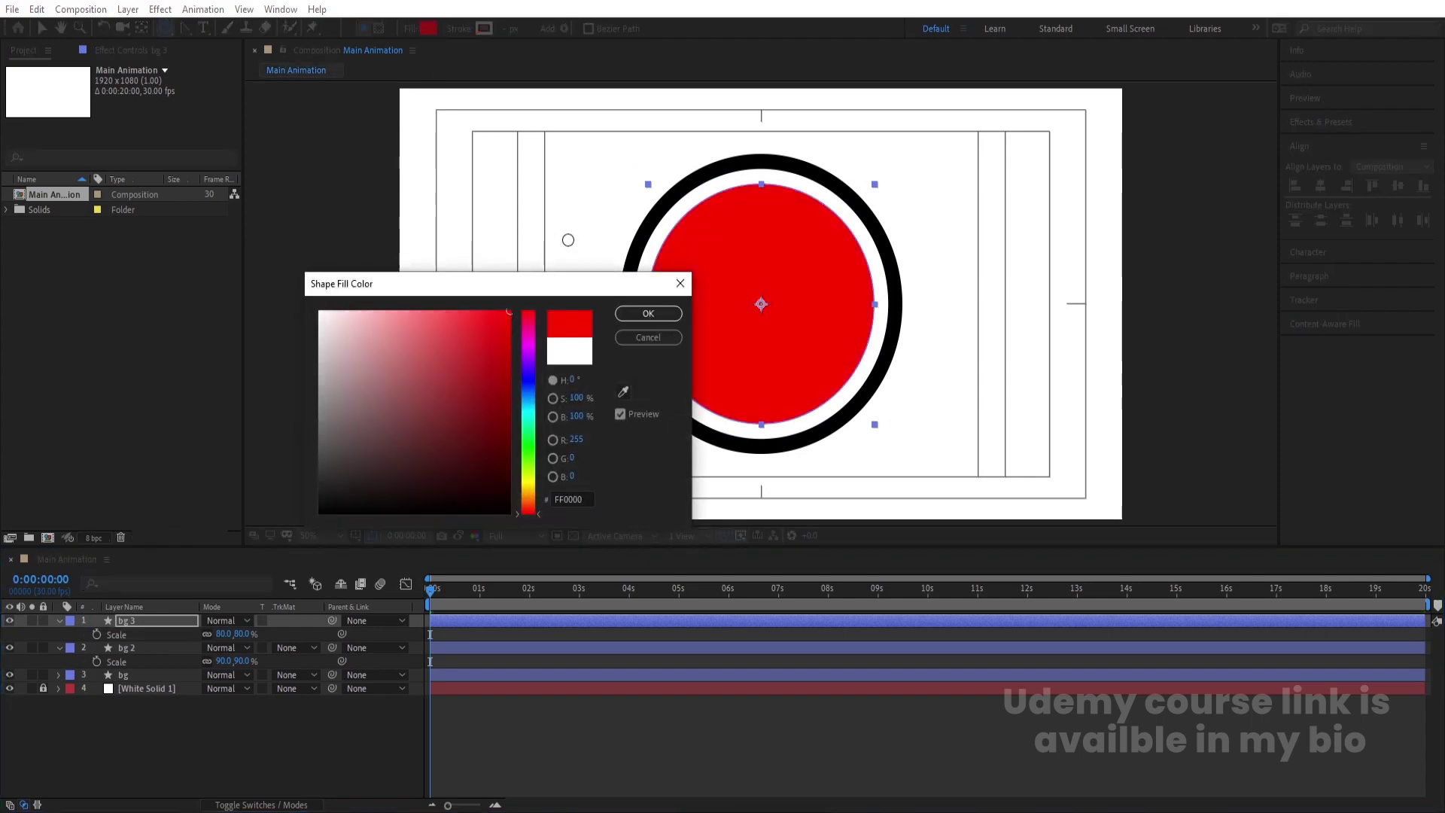
pyautogui.click(655, 313)
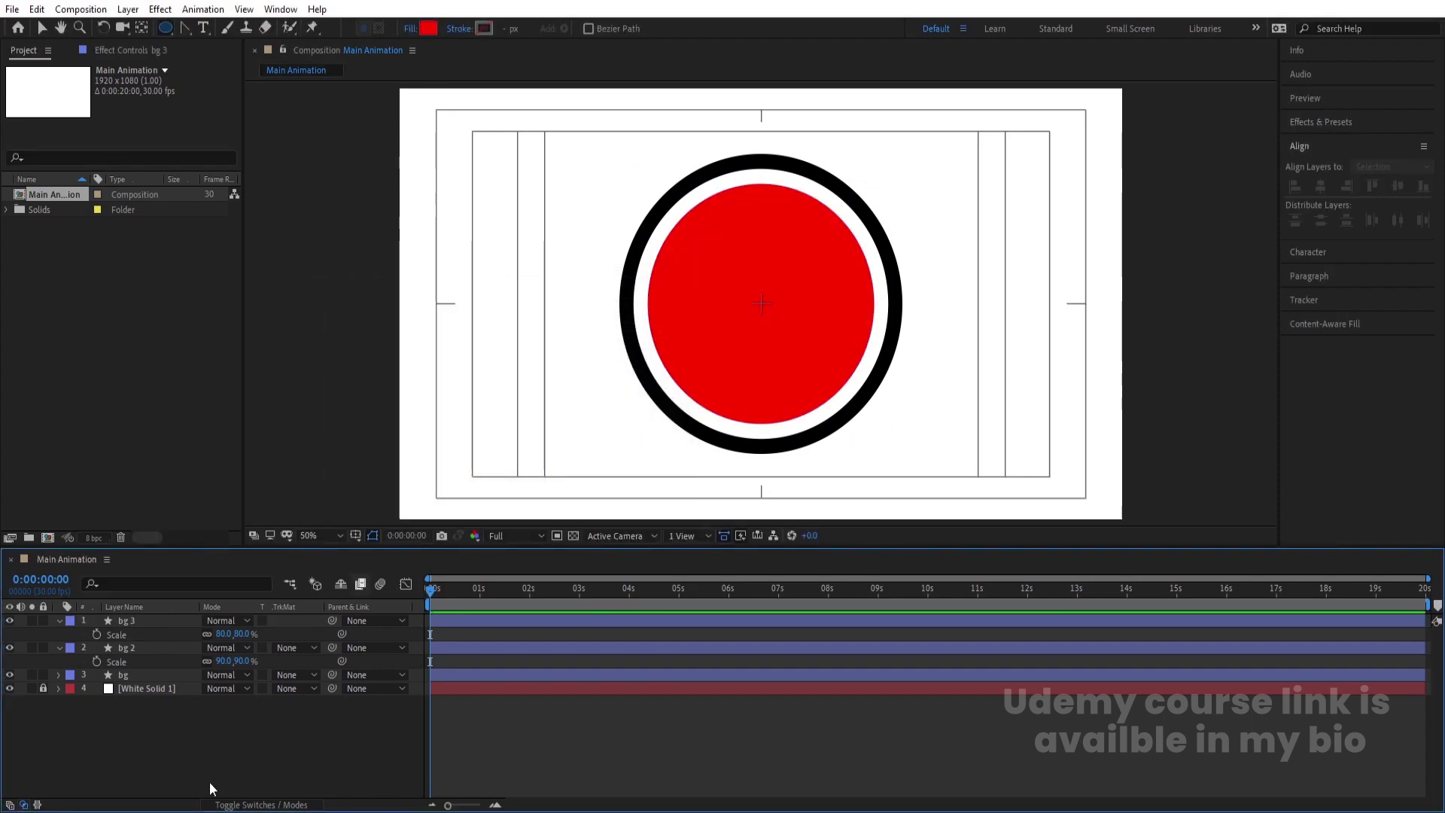
pyautogui.click(131, 617)
pyautogui.press('Return')
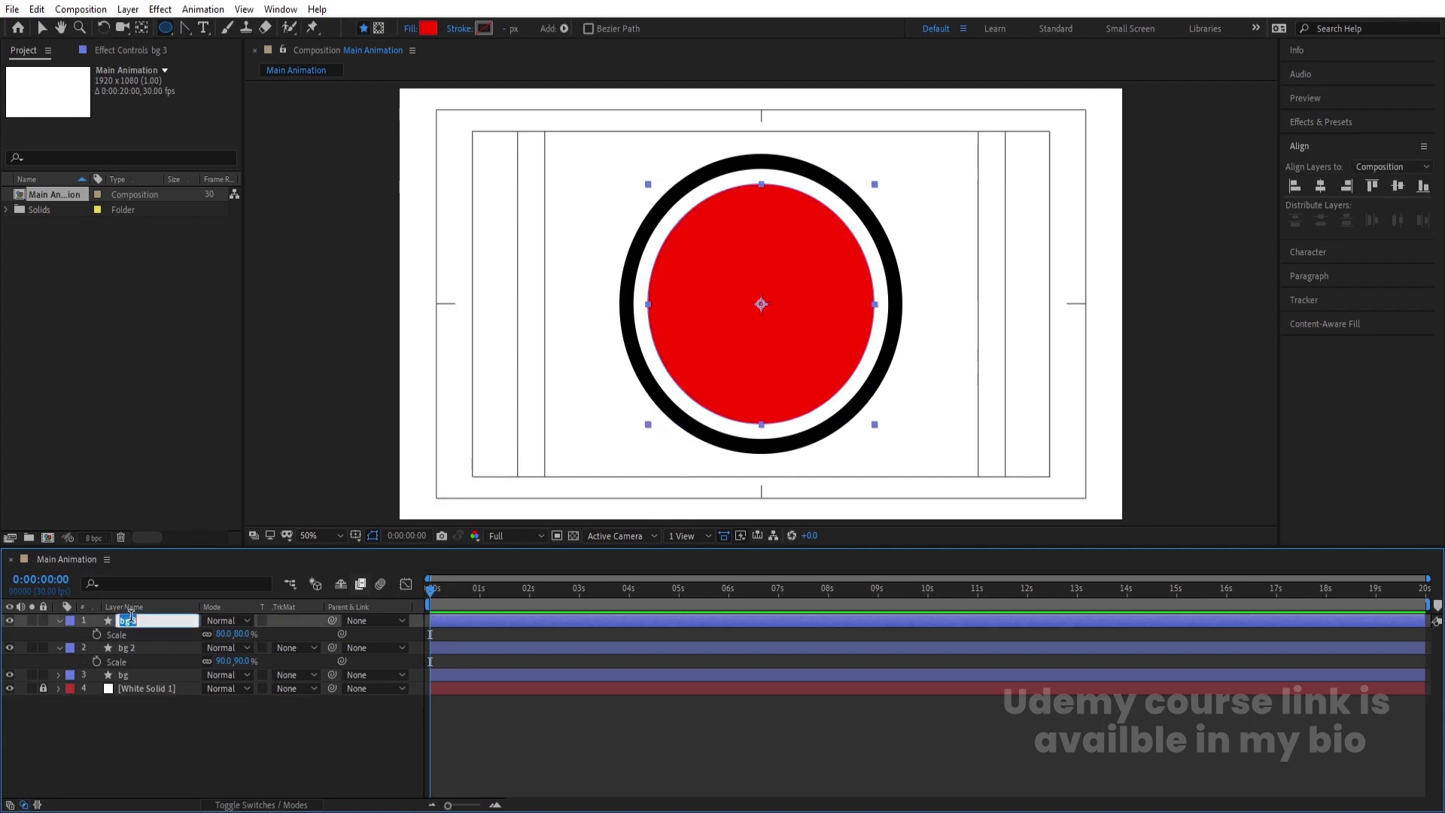
pyautogui.write('Mask')
pyautogui.press('Return')
# Draw a black (000000) rectangle over the circles' lower half
pyautogui.click(178, 739)
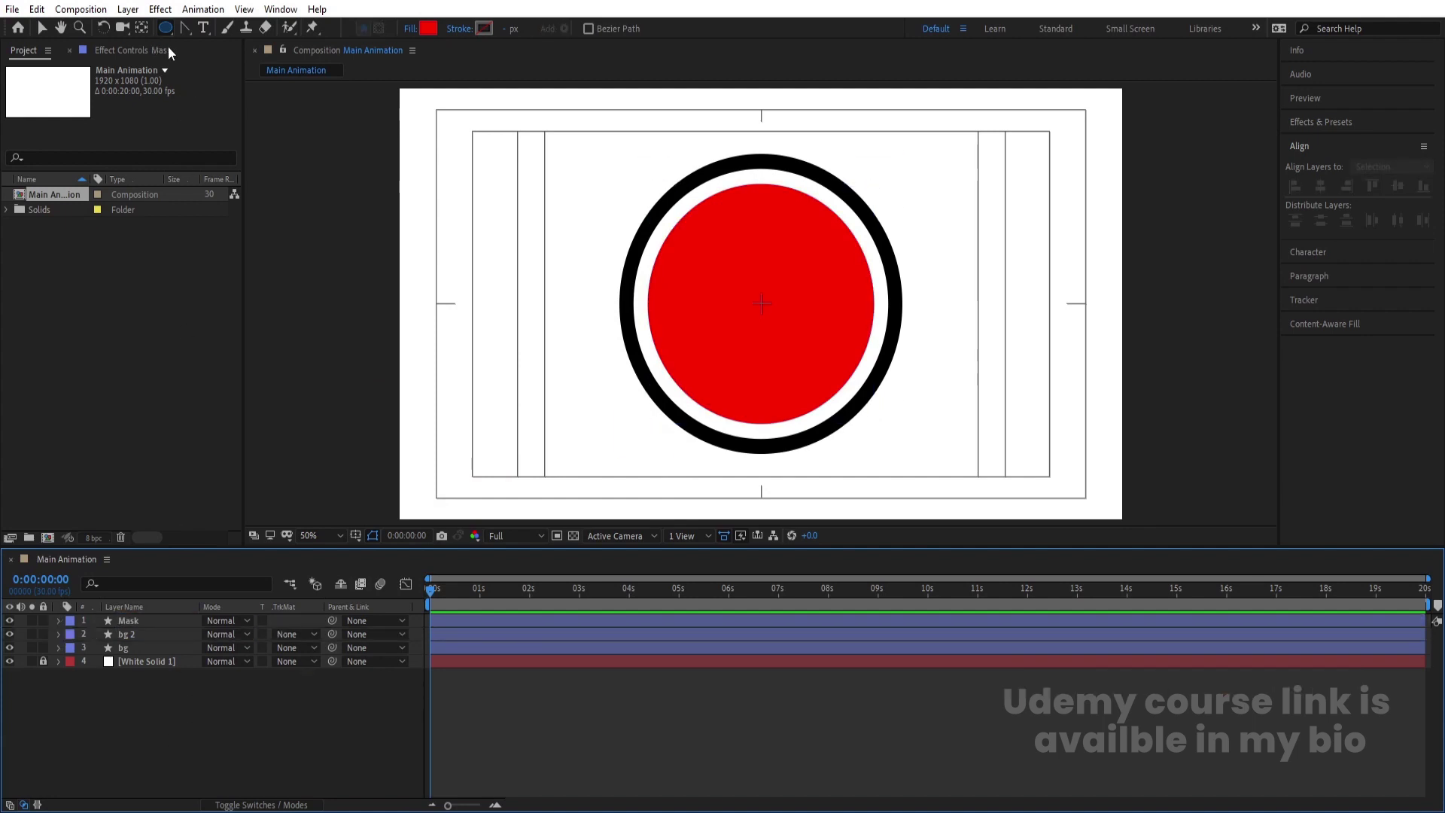
pyautogui.moveTo(165, 27); pyautogui.dragTo(234, 35)
pyautogui.click(428, 29)
pyautogui.write('000000')
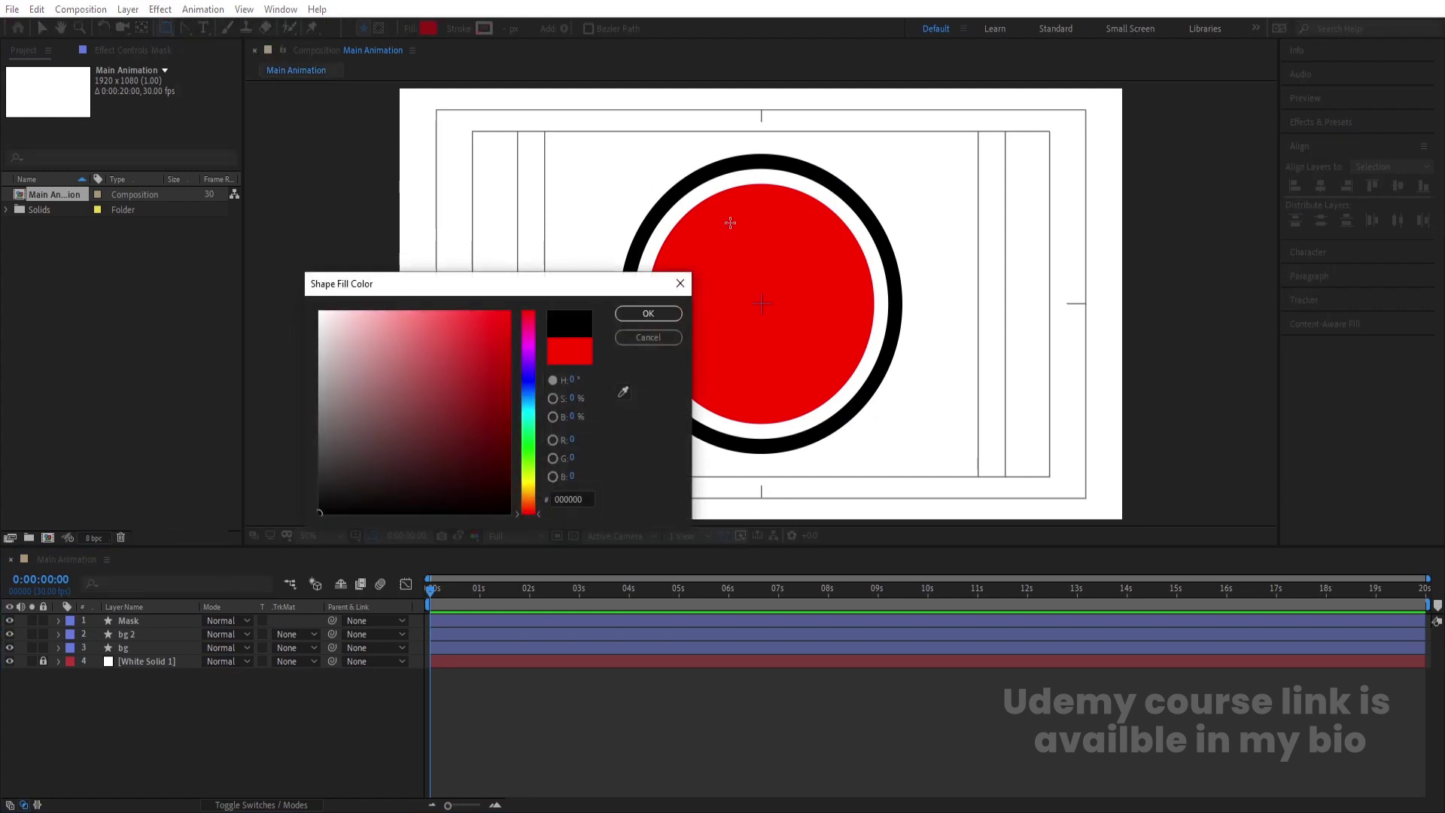
pyautogui.click(648, 313)
pyautogui.moveTo(566, 339)
pyautogui.mouseDown()
pyautogui.moveTo(662, 393)
pyautogui.moveTo(983, 483)
pyautogui.moveTo(976, 532)
pyautogui.mouseUp()
# Centre the rectangle's anchor, align it horizontally, and nudge it slightly lower
pyautogui.click(120, 621)
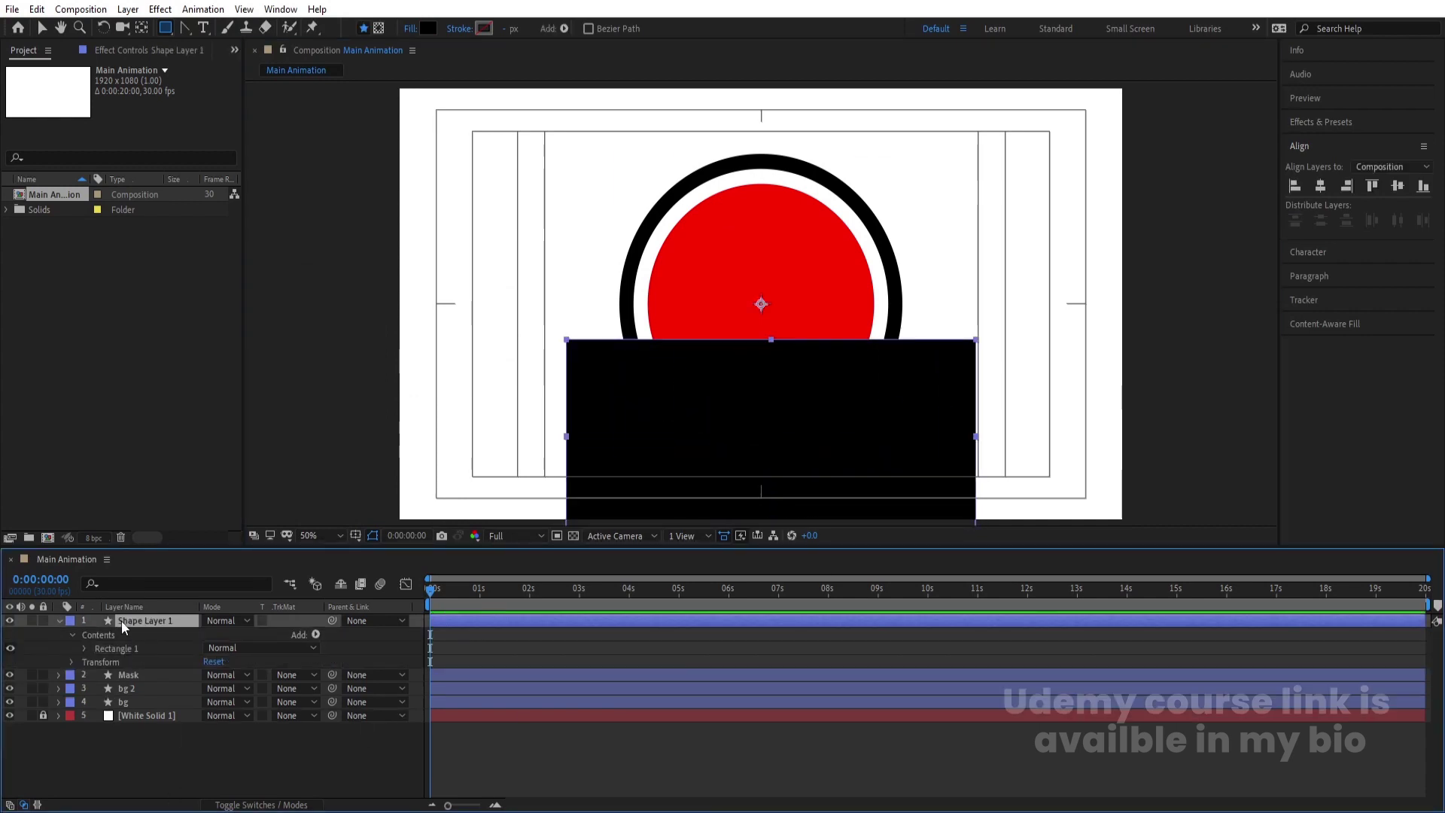
pyautogui.hotkey('ctrl', 'alt', 'Home')
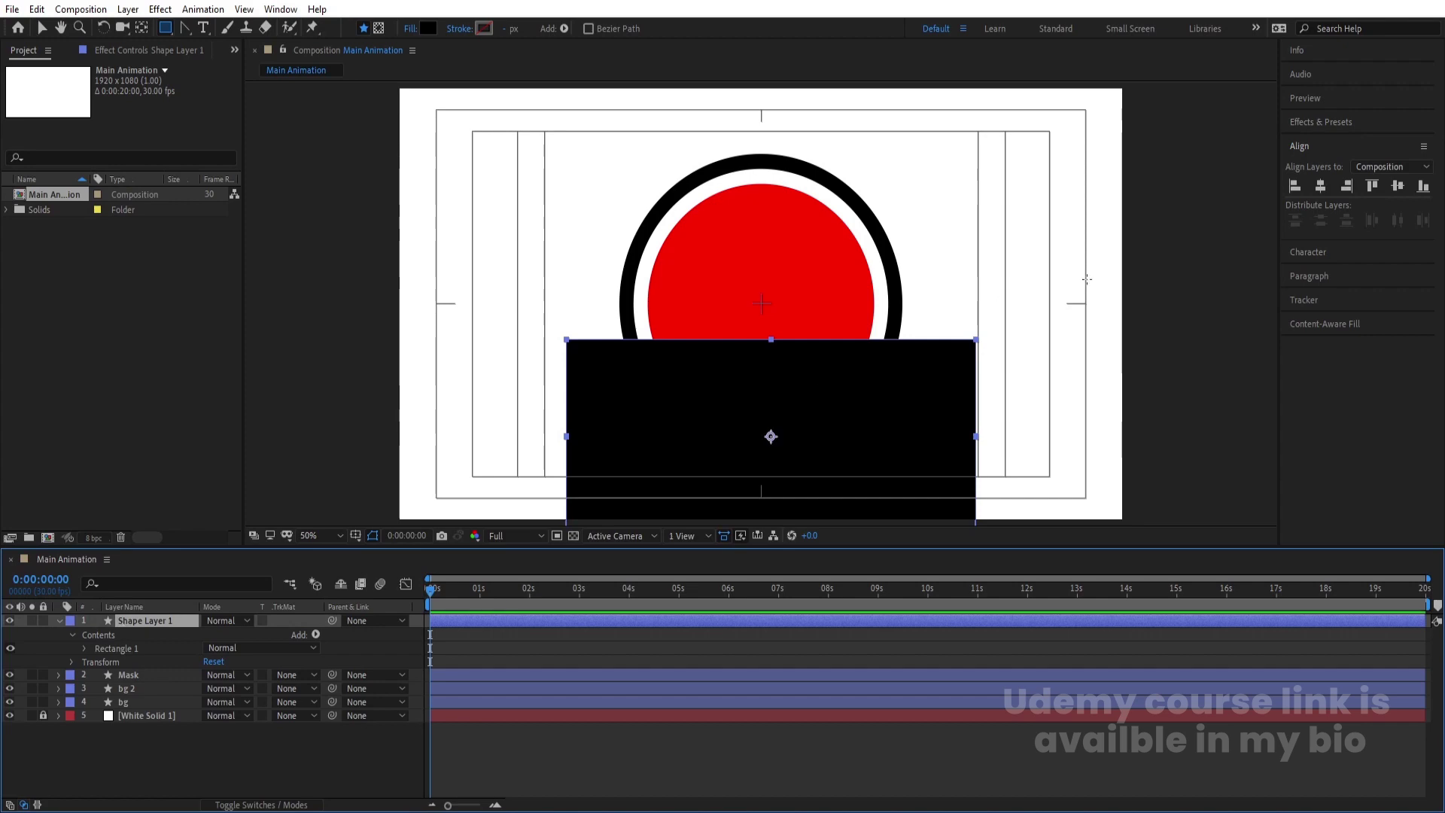
pyautogui.click(1321, 186)
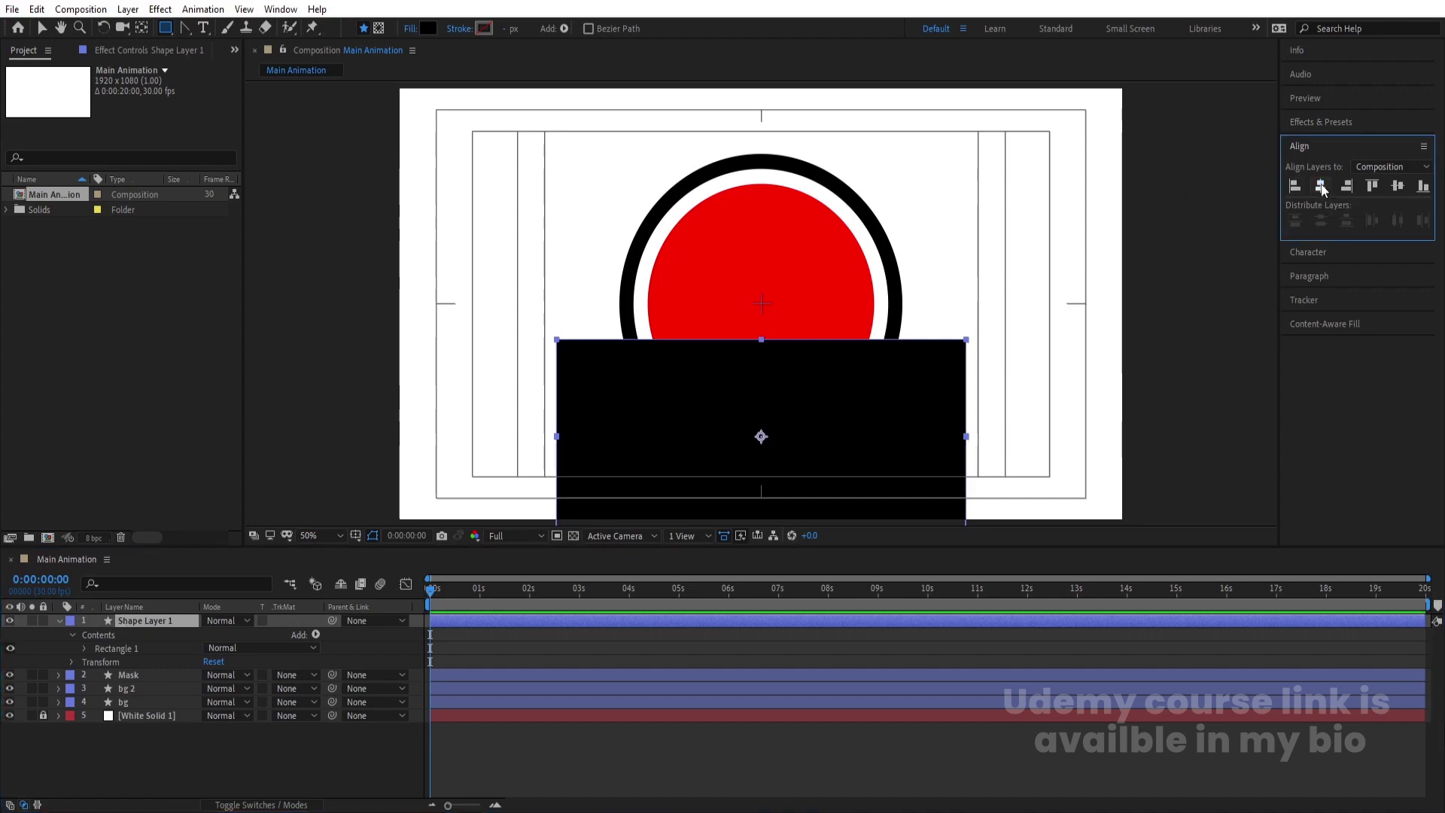
pyautogui.moveTo(801, 347); pyautogui.dragTo(801, 361)
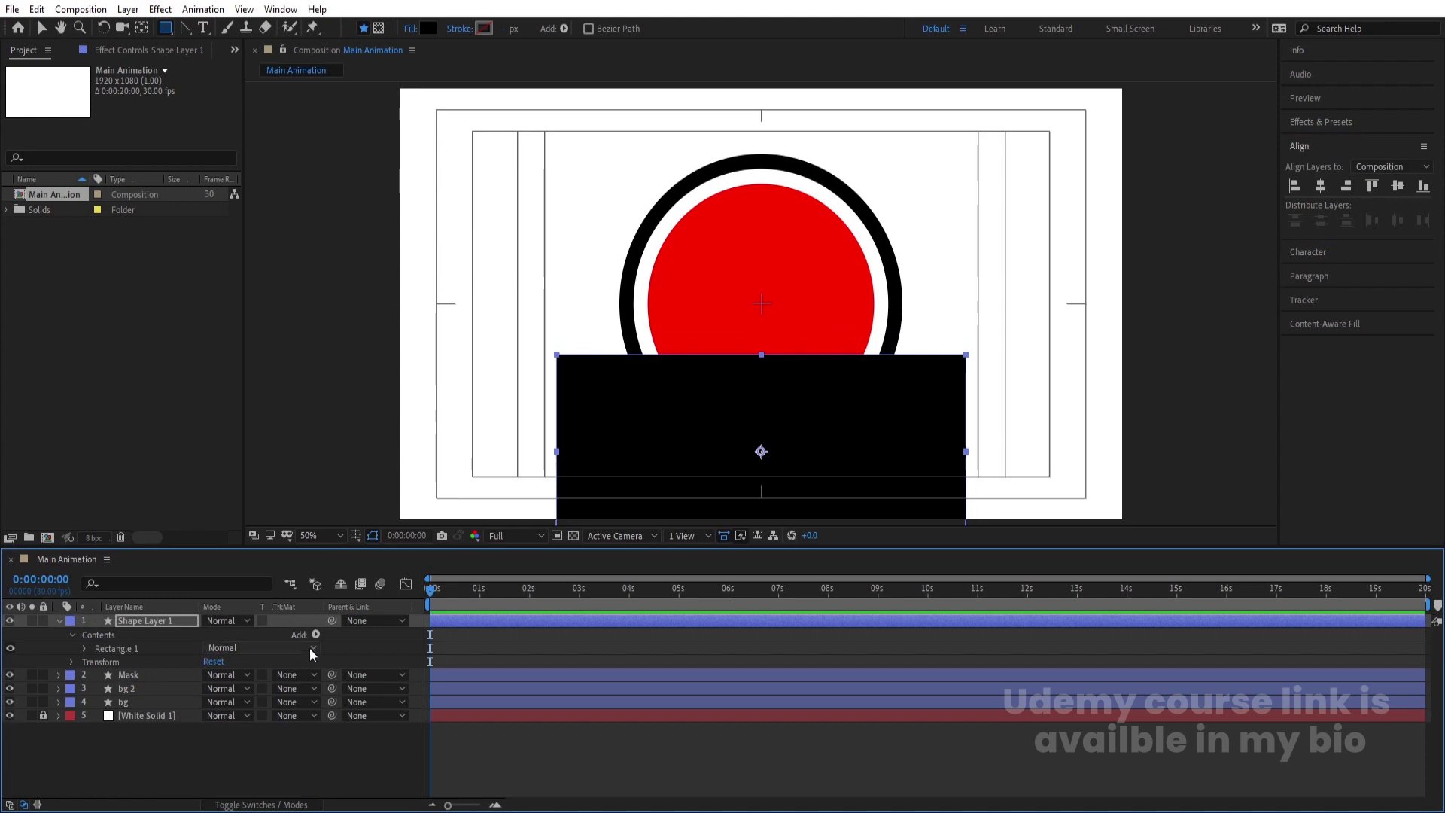
pyautogui.click(355, 648)
pyautogui.press('u')
# Rename the rectangle base, place it below Mask, and set Track Matte to Alpha Matte "Mask"
pyautogui.click(165, 621)
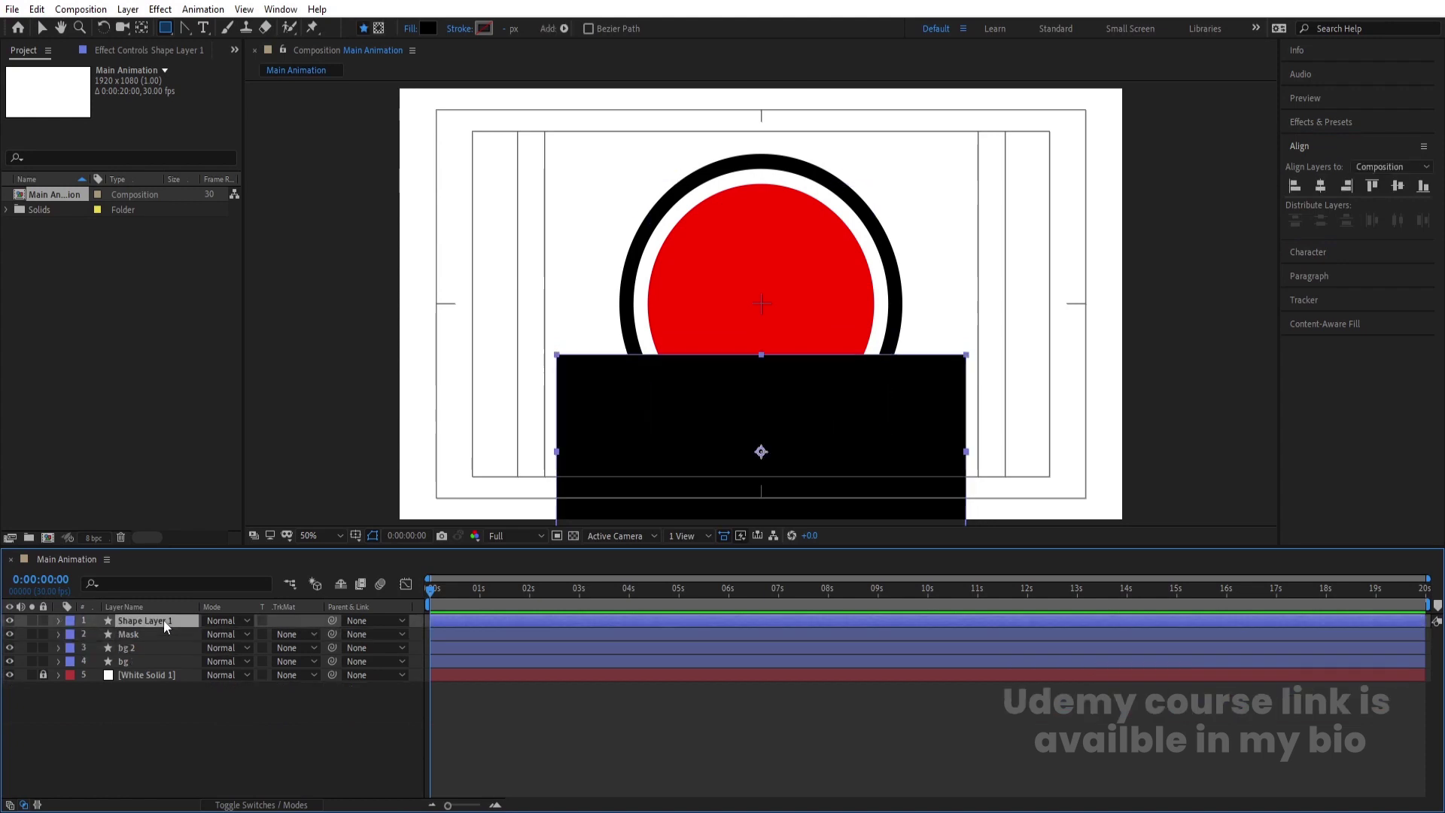
pyautogui.press('Return')
pyautogui.write('base')
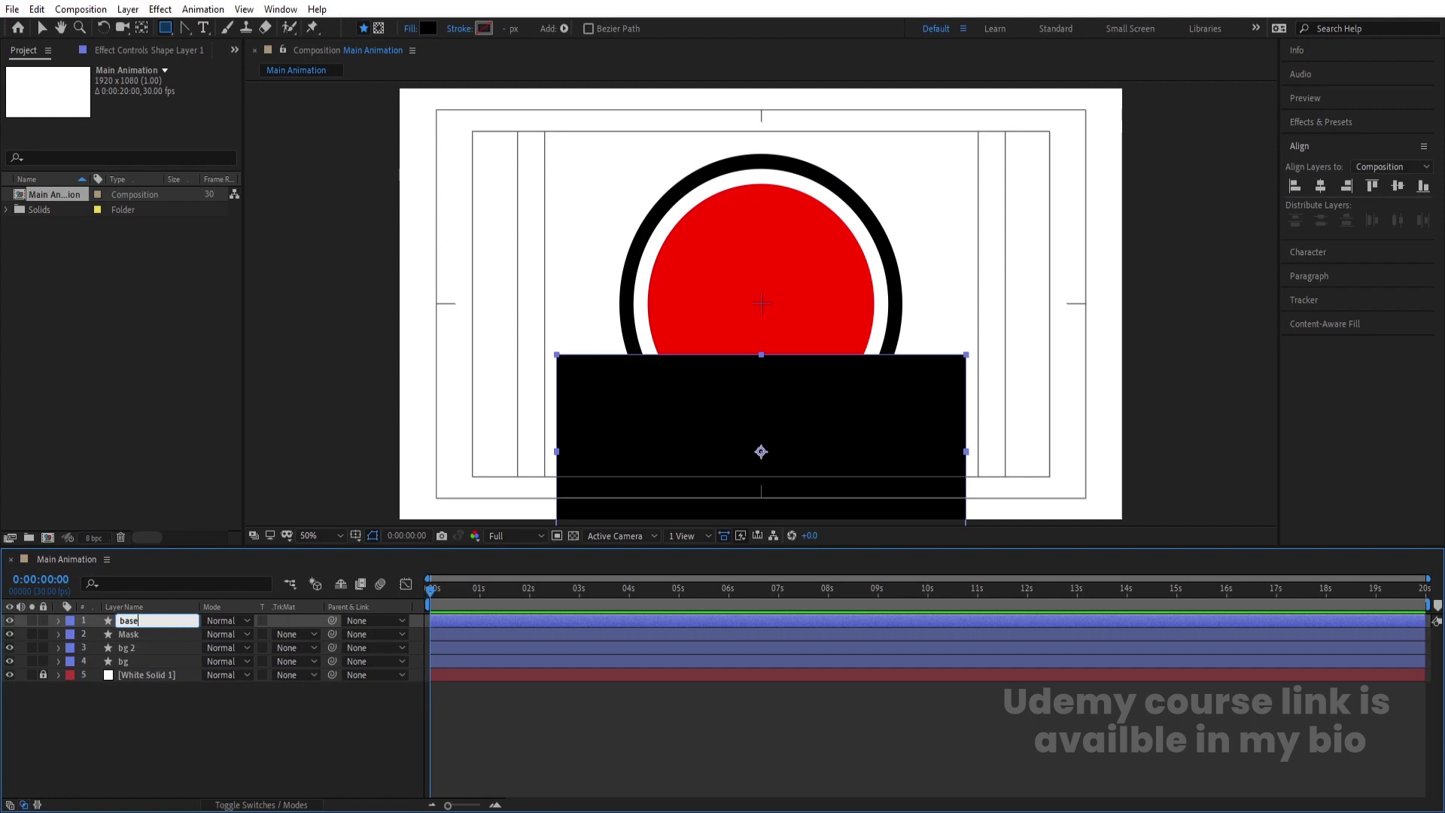
pyautogui.press('Return')
pyautogui.moveTo(191, 634); pyautogui.dragTo(148, 635)
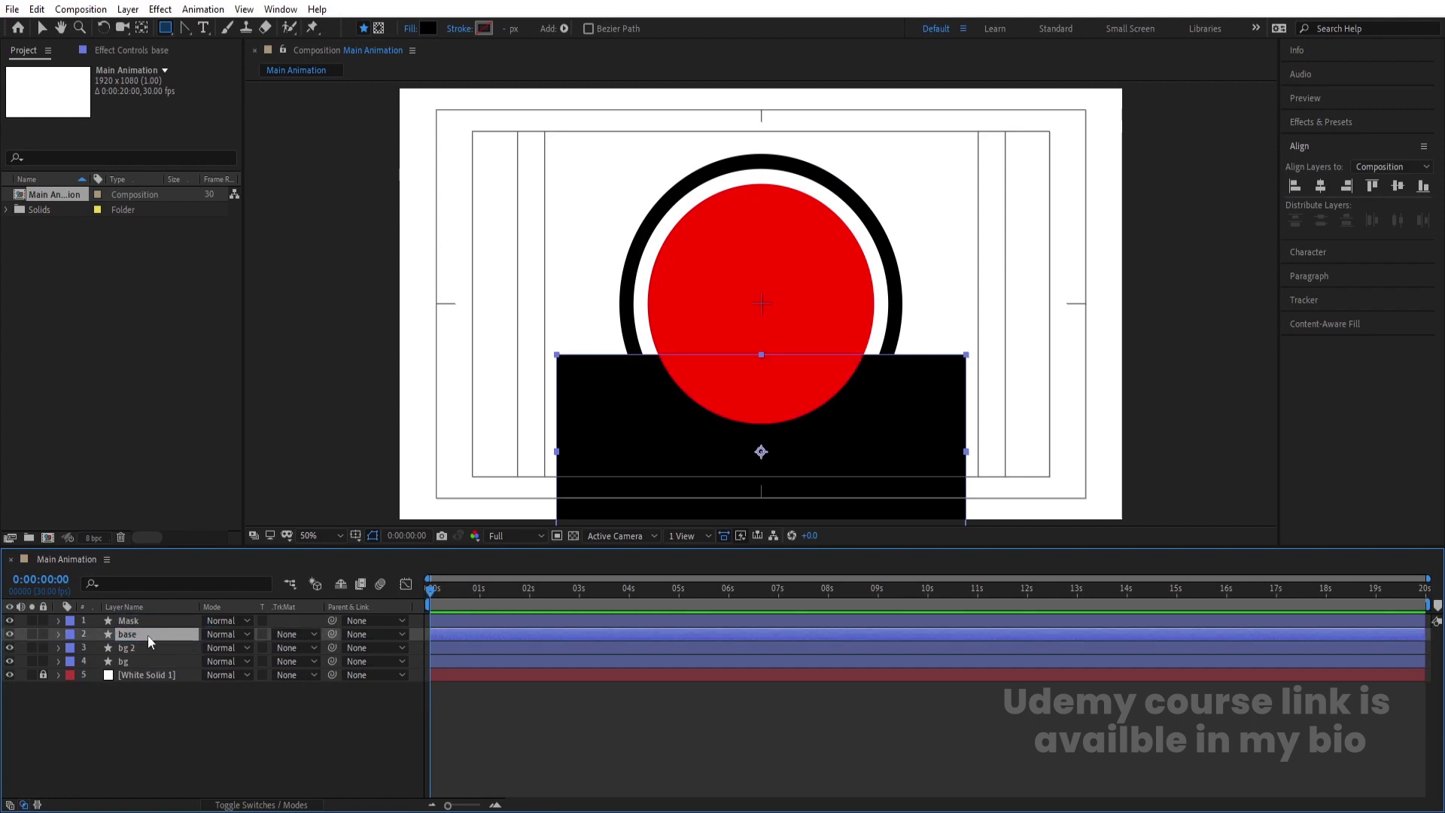
pyautogui.click(301, 634)
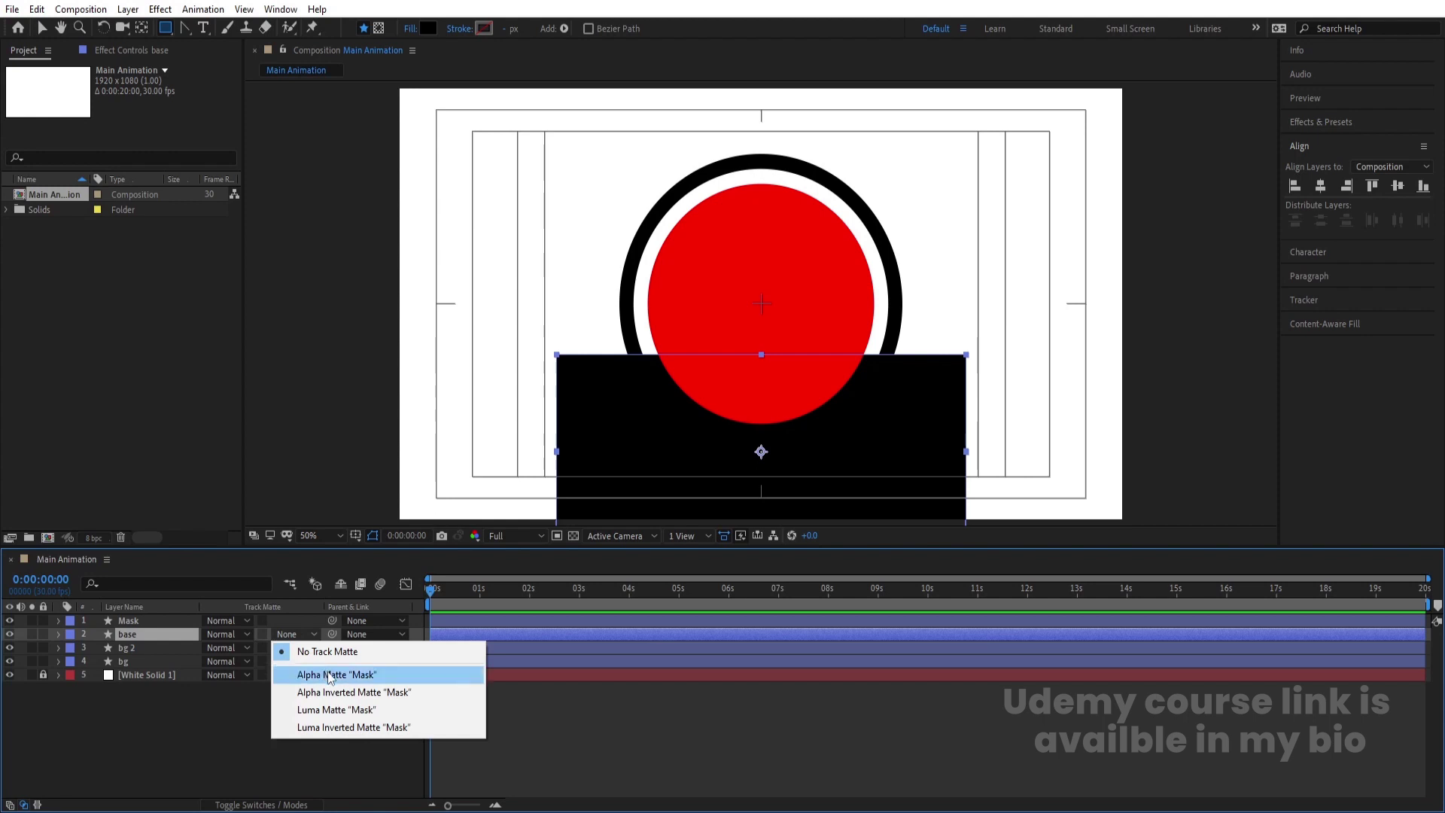
pyautogui.click(326, 675)
pyautogui.click(182, 715)
pyautogui.rightClick(182, 715)
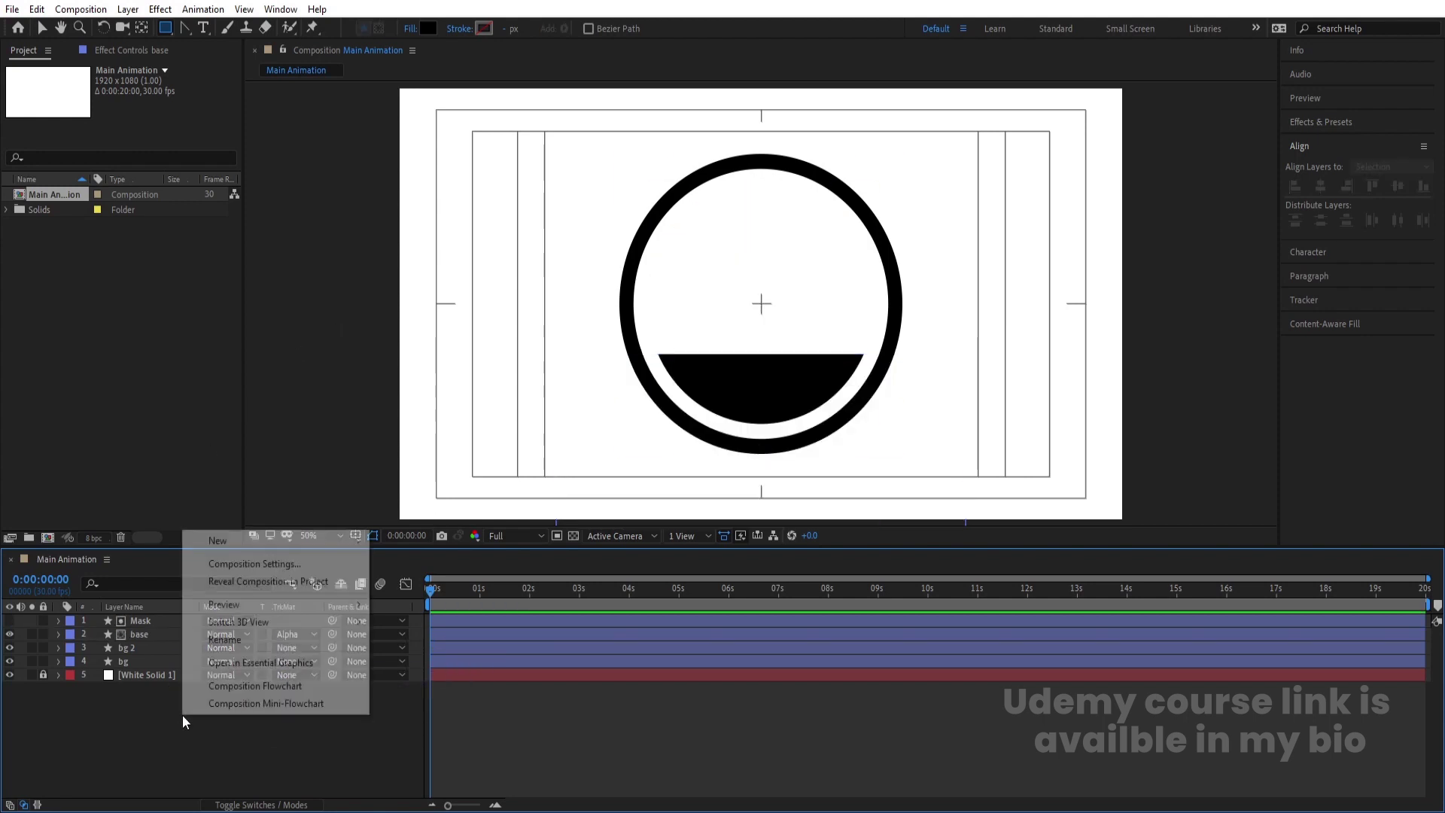
# Add a new Null Object layer to the composition
pyautogui.moveTo(222, 544)
pyautogui.click(440, 633)
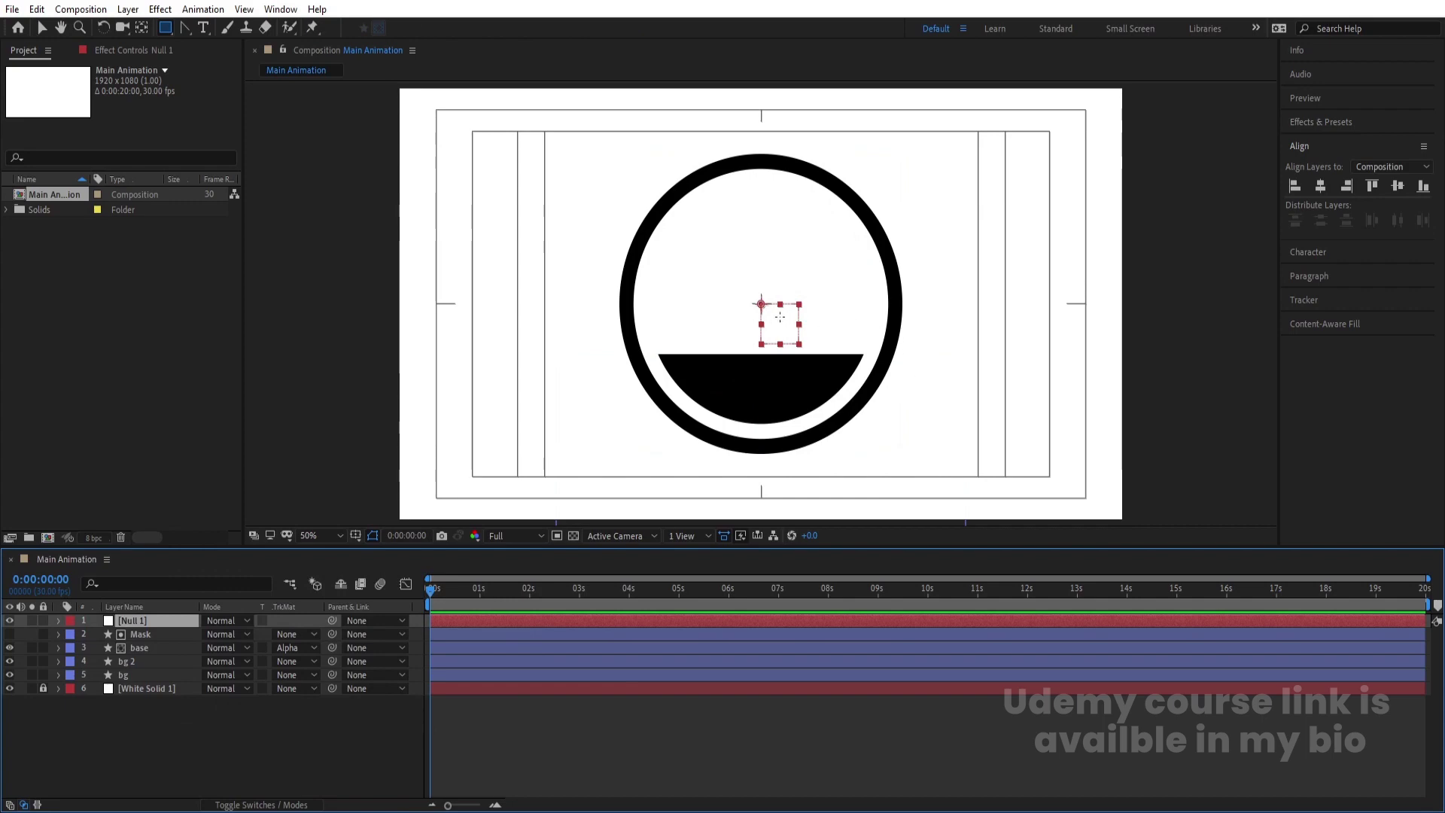
pyautogui.click(197, 724)
# Draw a small black circle at the half-disc's top, centre it horizontally, set Y to 601
pyautogui.moveTo(165, 31); pyautogui.dragTo(228, 56)
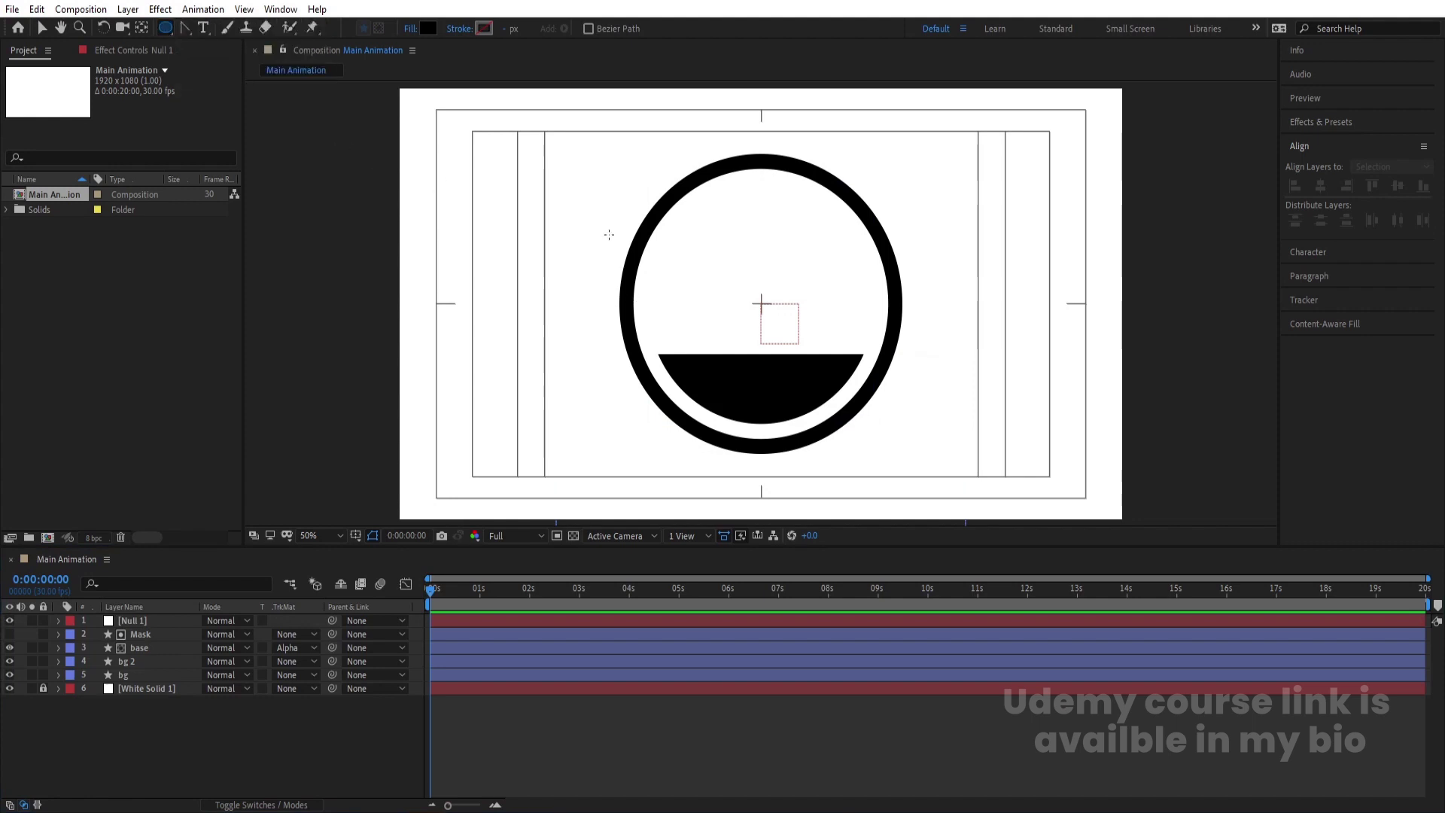
pyautogui.scroll(2, 725, 266)
pyautogui.moveTo(764, 366); pyautogui.dragTo(862, 470)
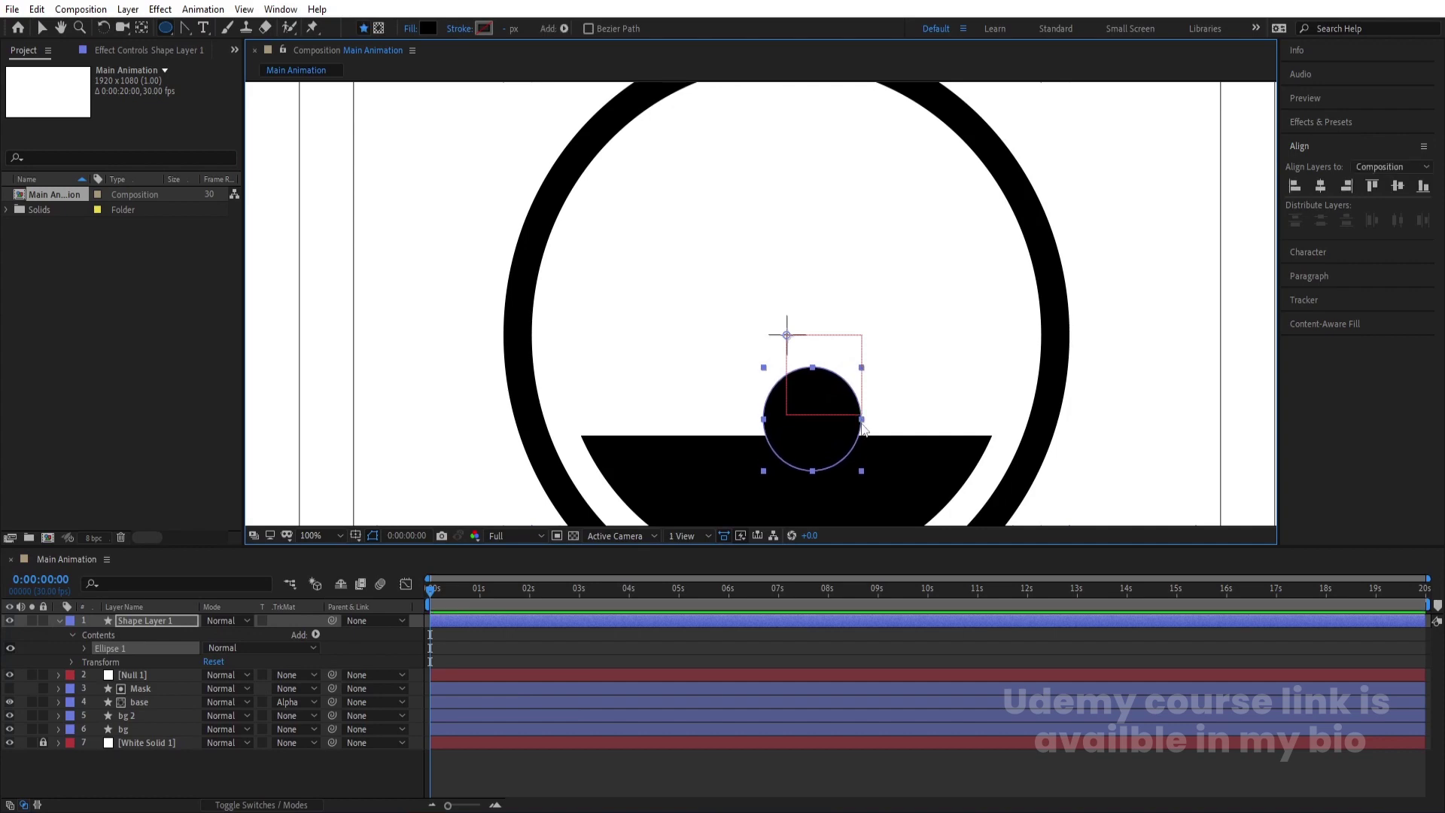
pyautogui.hotkey('ctrl', 'alt', 'Home')
pyautogui.click(1320, 186)
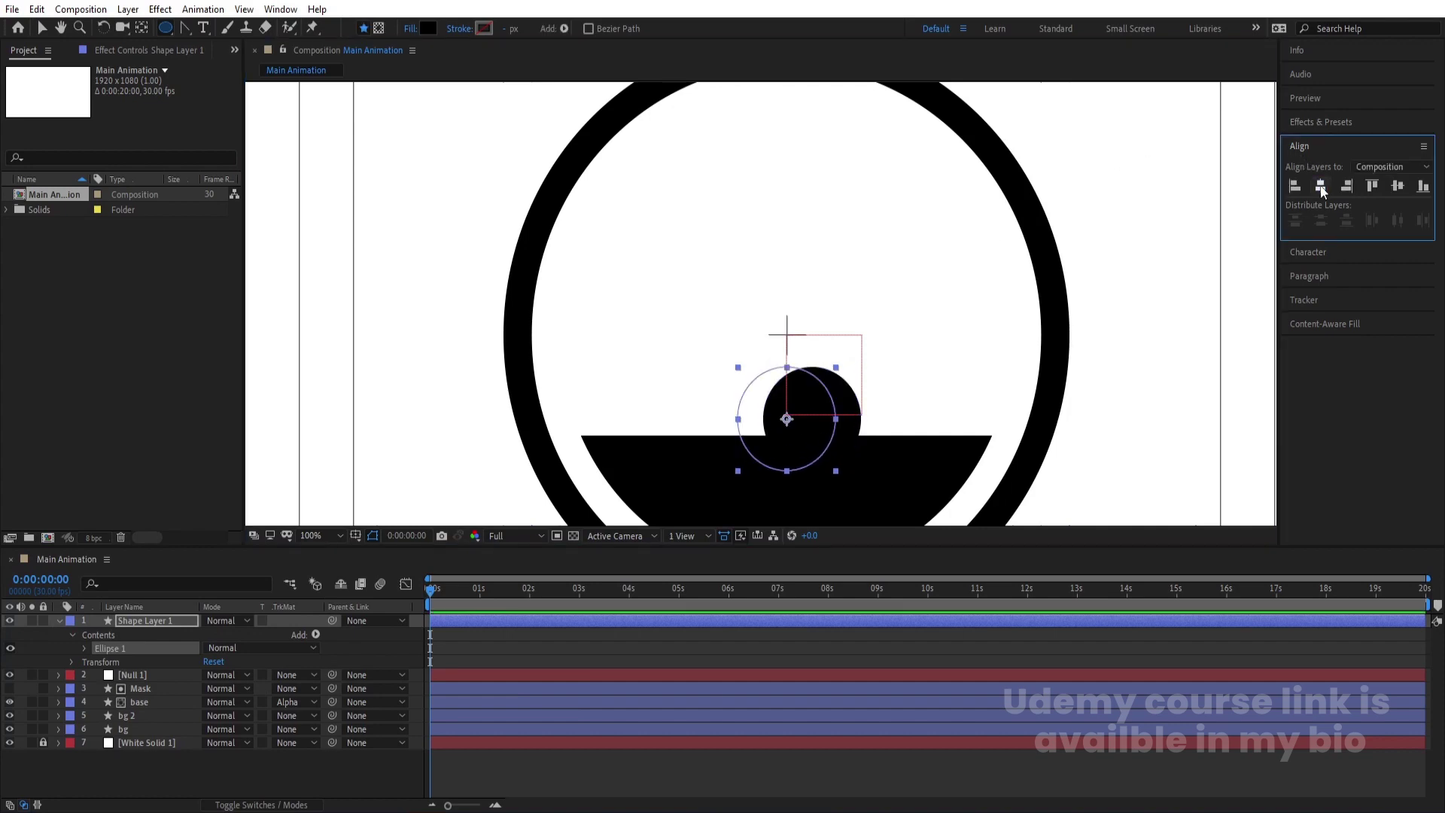
pyautogui.click(151, 622)
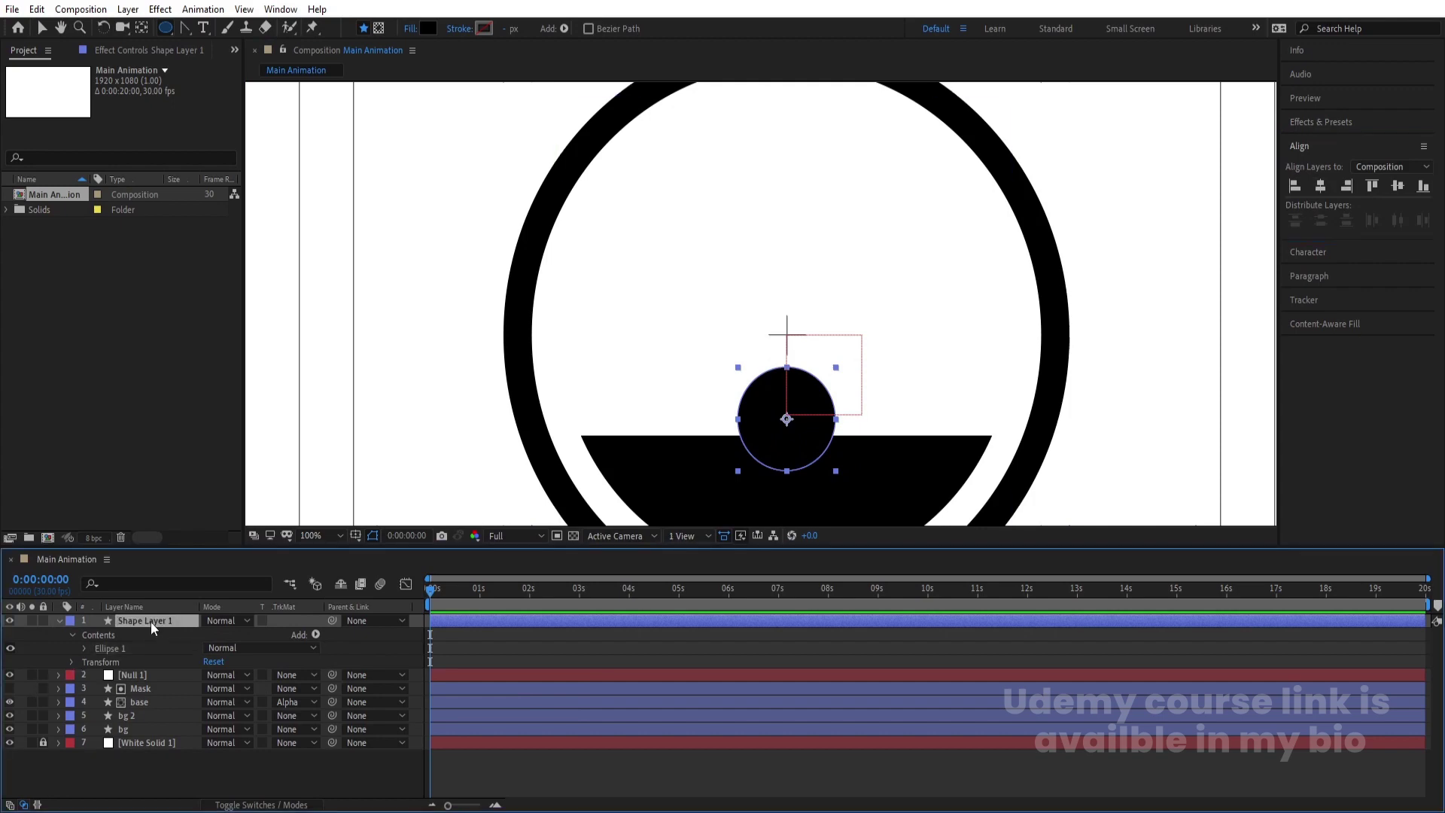
pyautogui.press('p')
pyautogui.moveTo(243, 637); pyautogui.dragTo(211, 637)
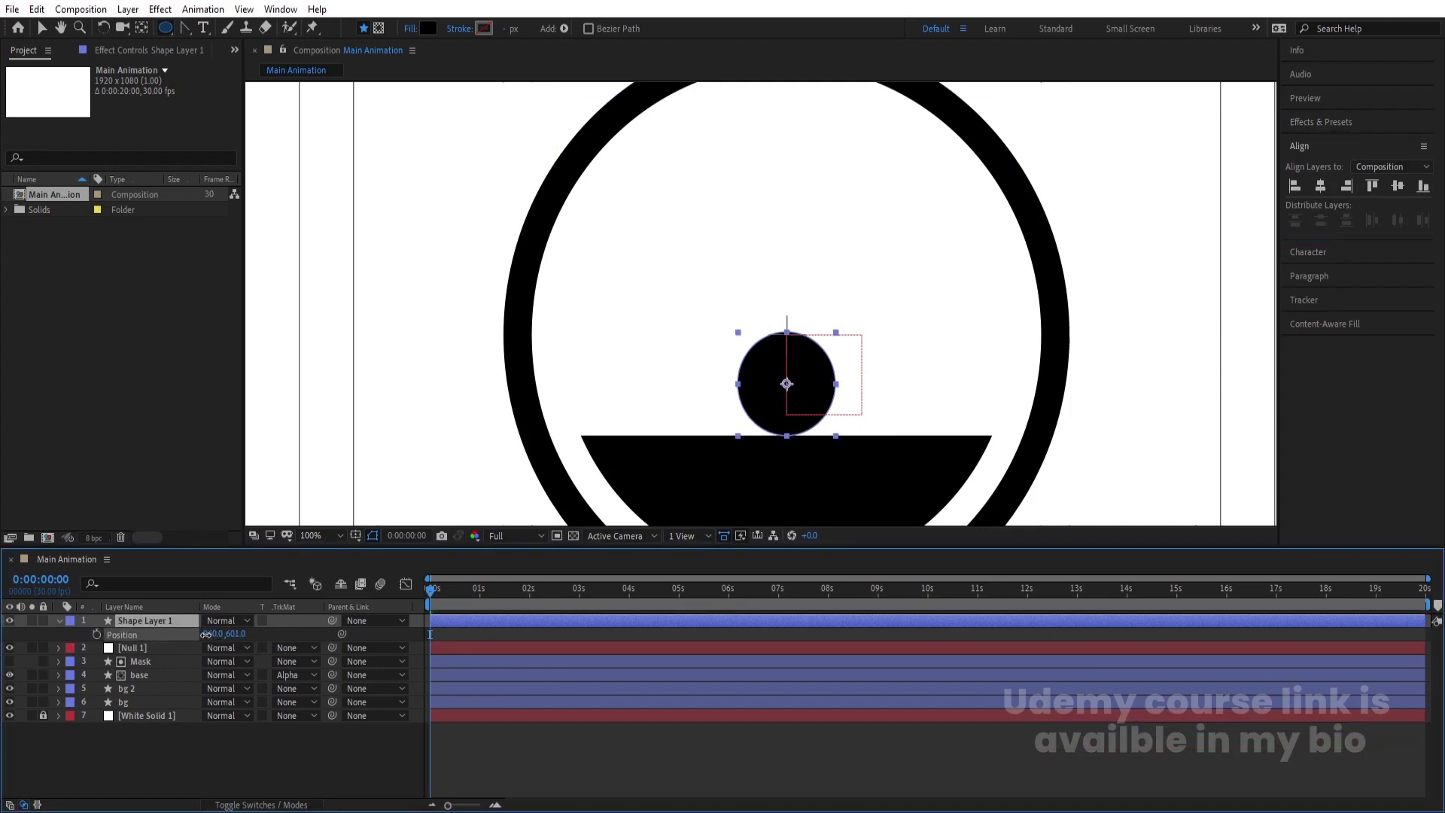
pyautogui.press(',')
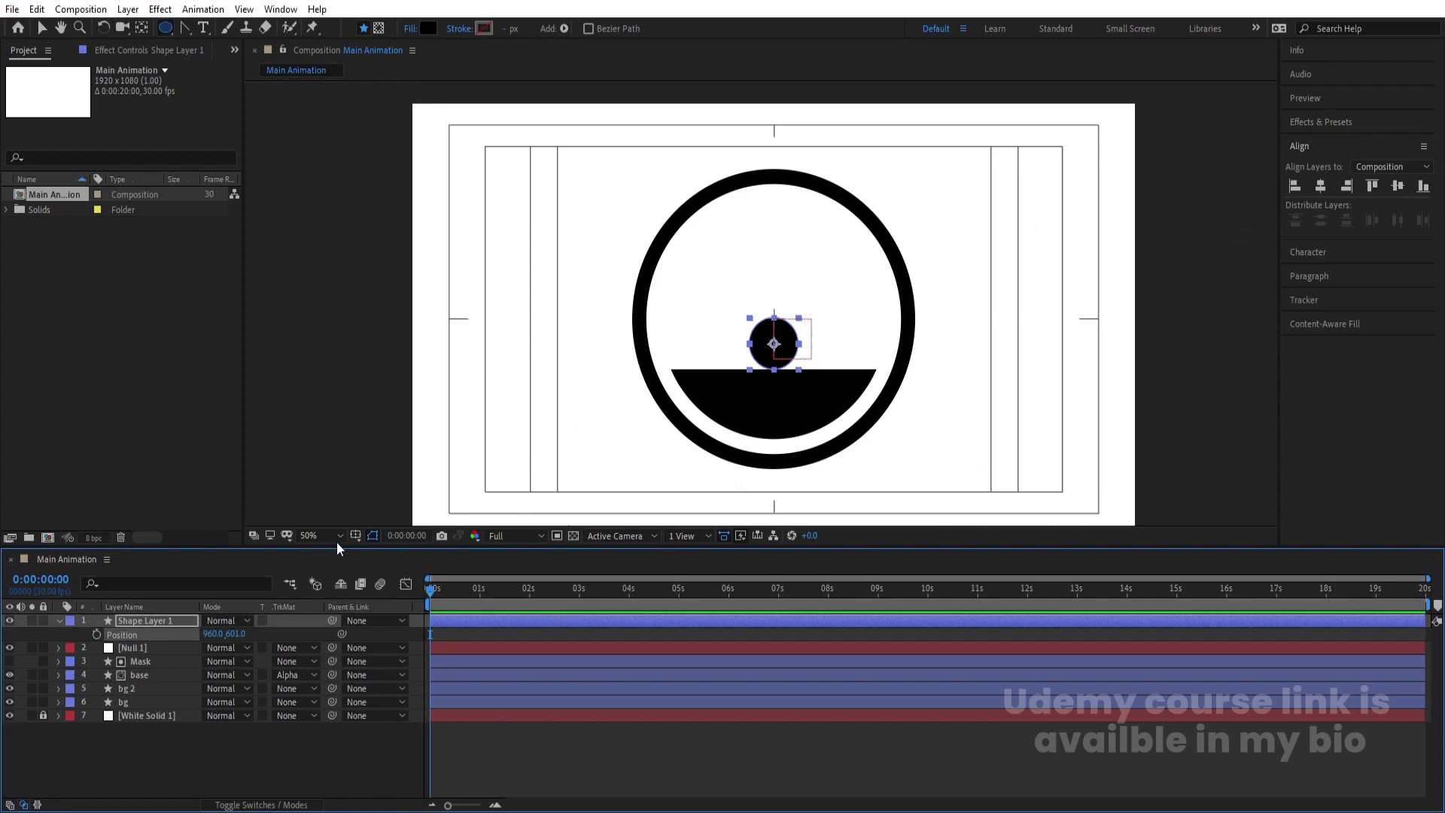
# Move the small circle and base down together, bringing base to 960,960
pyautogui.click(145, 677)
pyautogui.keyDown('ctrl'); pyautogui.click(155, 620); pyautogui.keyUp('ctrl')
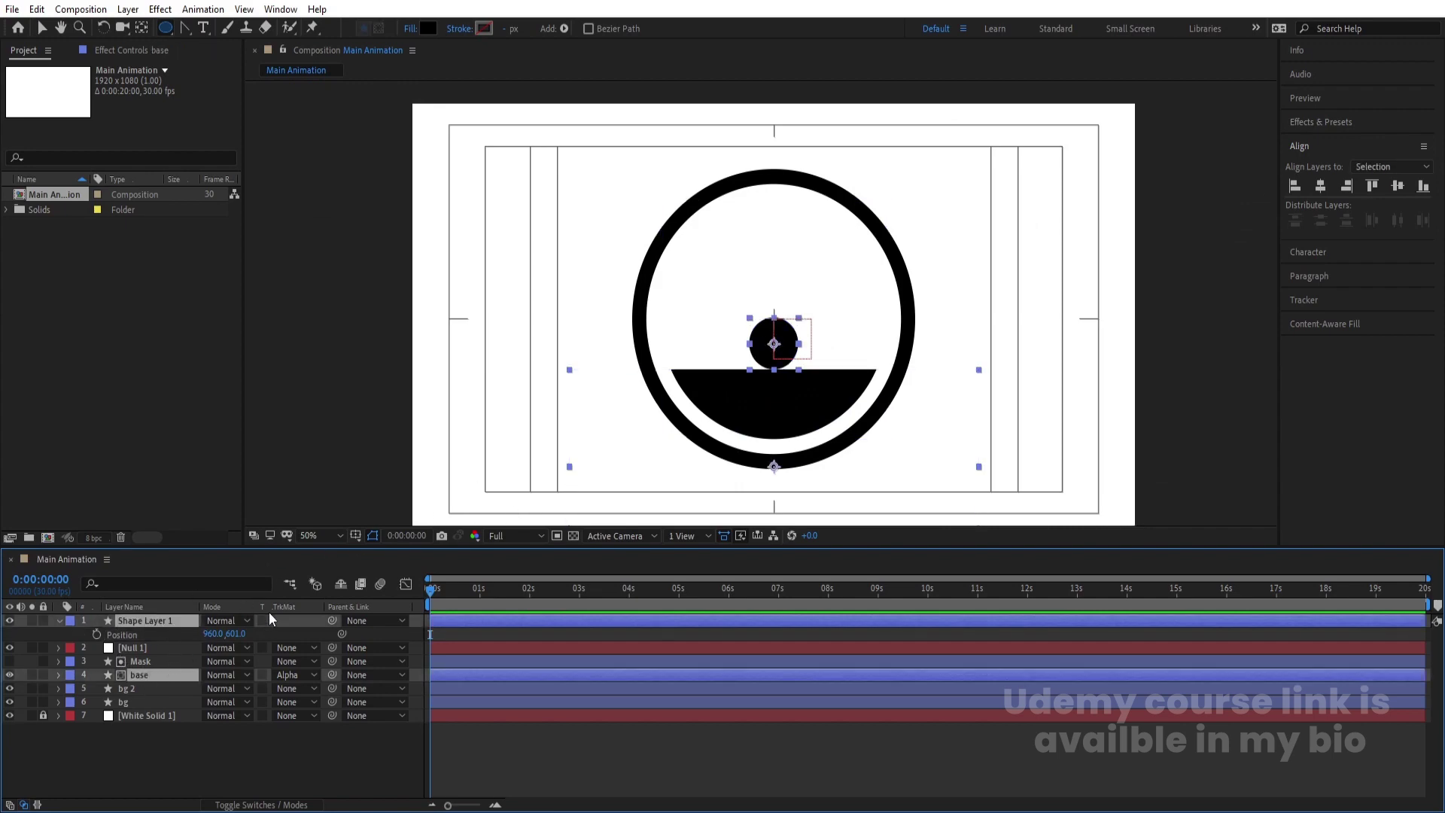
pyautogui.press('p')
pyautogui.moveTo(239, 634); pyautogui.dragTo(281, 630)
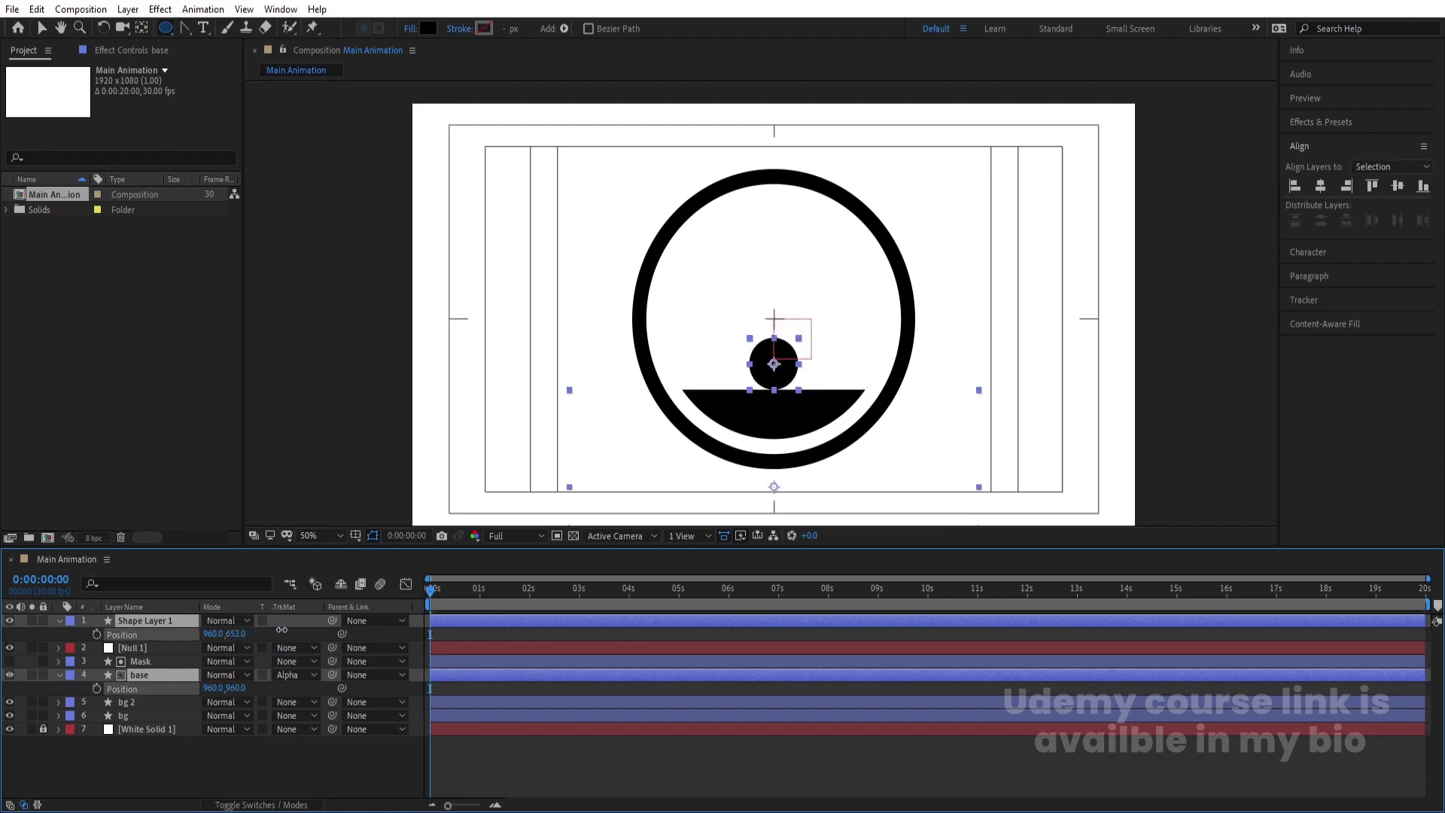
pyautogui.click(455, 630)
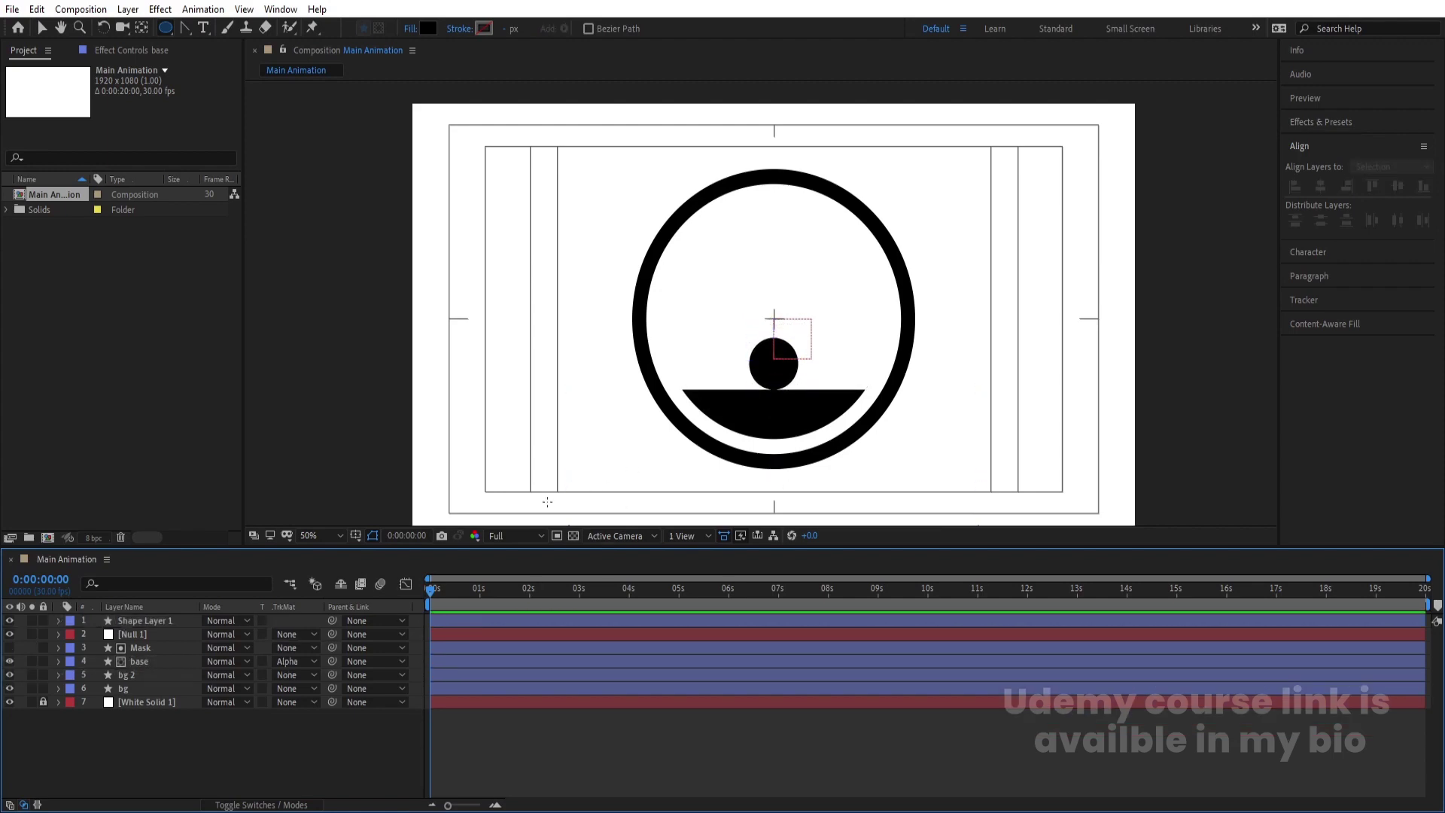
# Rename the small circle layer ball and move it just below Null 1
pyautogui.click(147, 620)
pyautogui.press('Return')
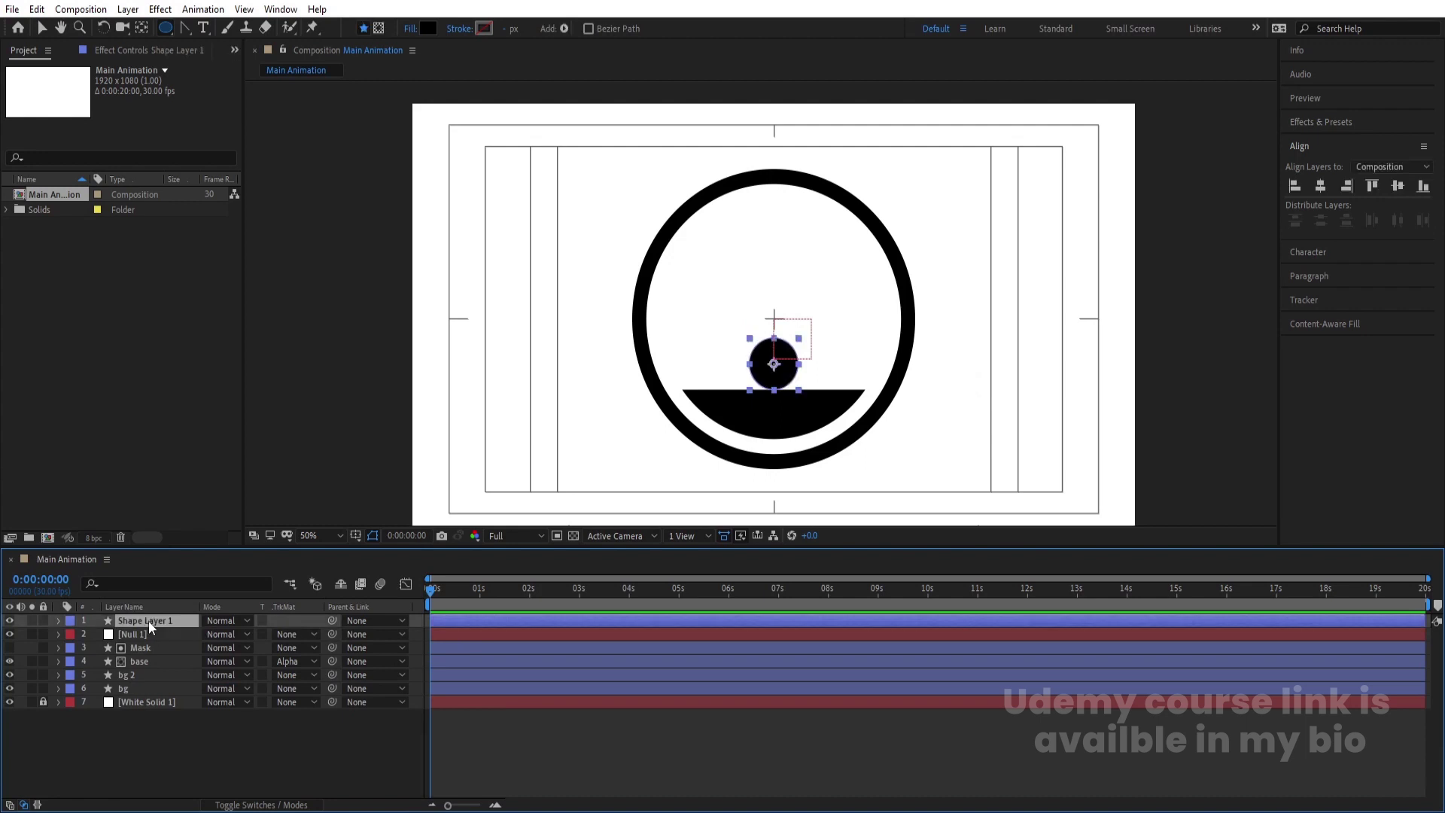
pyautogui.write('ball')
pyautogui.press('Return')
pyautogui.moveTo(147, 621); pyautogui.dragTo(170, 644)
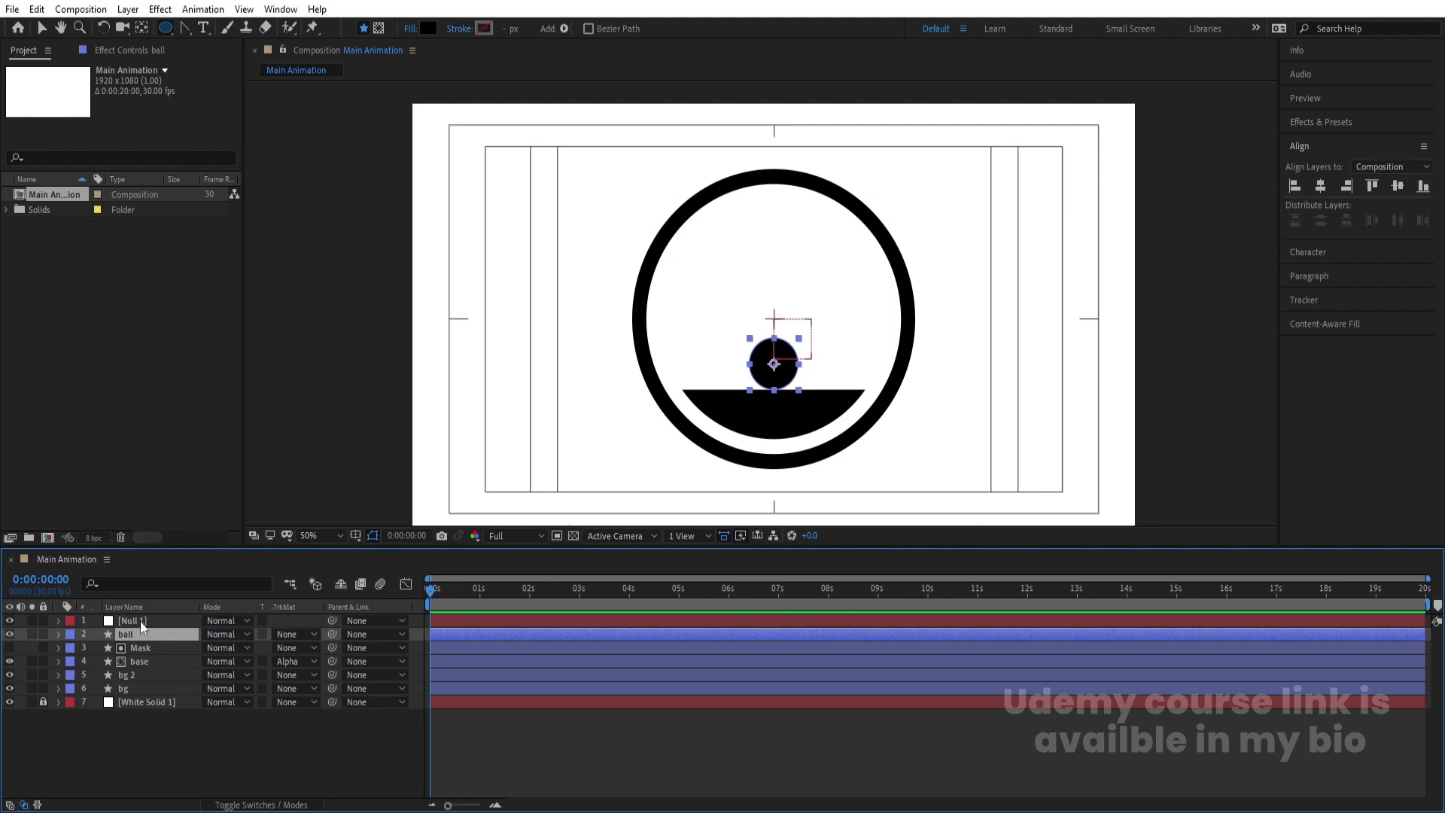
# Parent ball, Mask and base to Null 1 with the pick whip
pyautogui.click(147, 659)
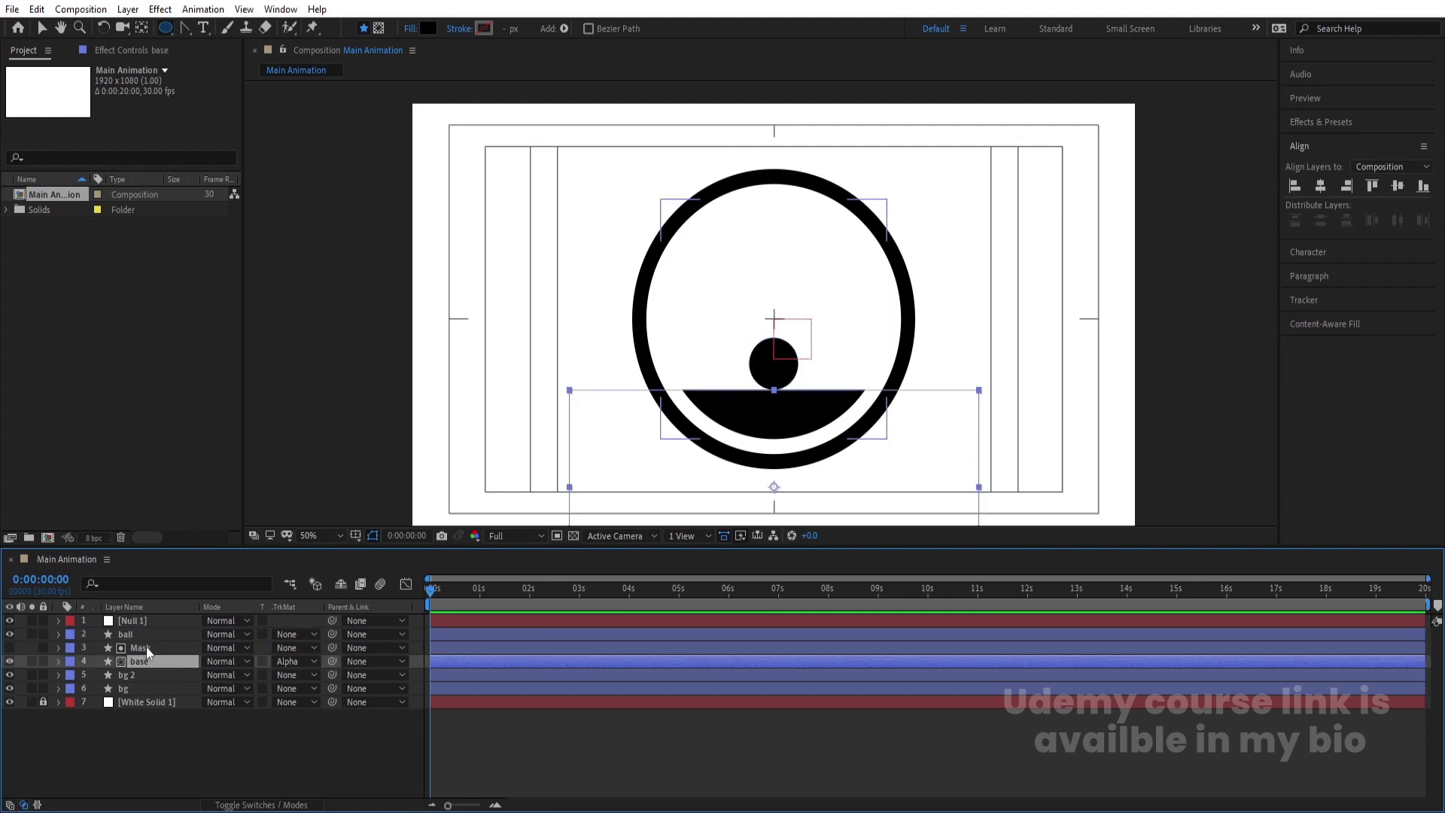
pyautogui.keyDown('shift'); pyautogui.click(146, 647); pyautogui.keyUp('shift')
pyautogui.keyDown('shift'); pyautogui.click(137, 638); pyautogui.keyUp('shift')
pyautogui.moveTo(332, 634); pyautogui.dragTo(164, 623)
pyautogui.click(165, 623)
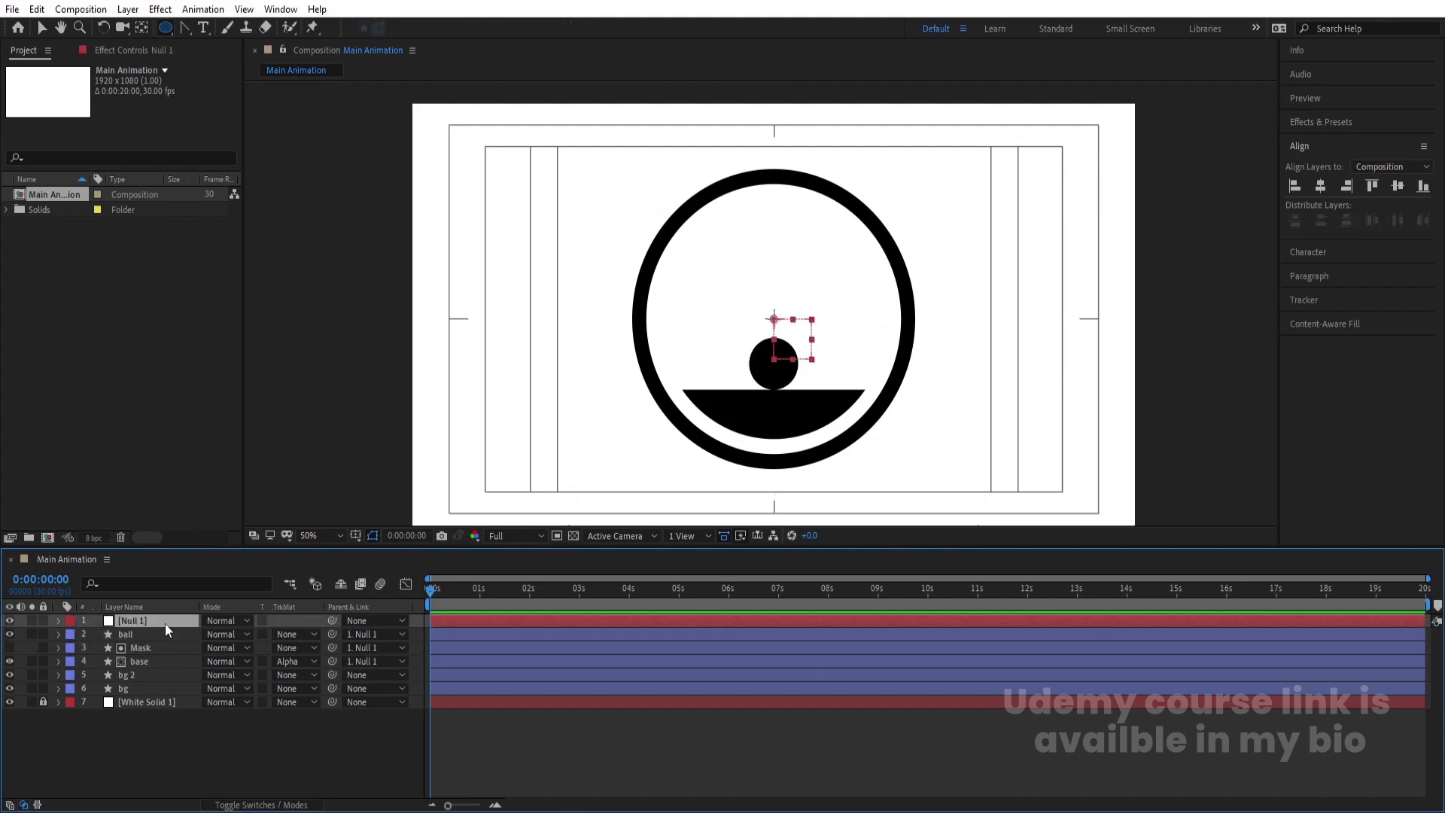
# Keyframe Null 1's Rotation to 180° at 1 second and preview the turn
pyautogui.press('r')
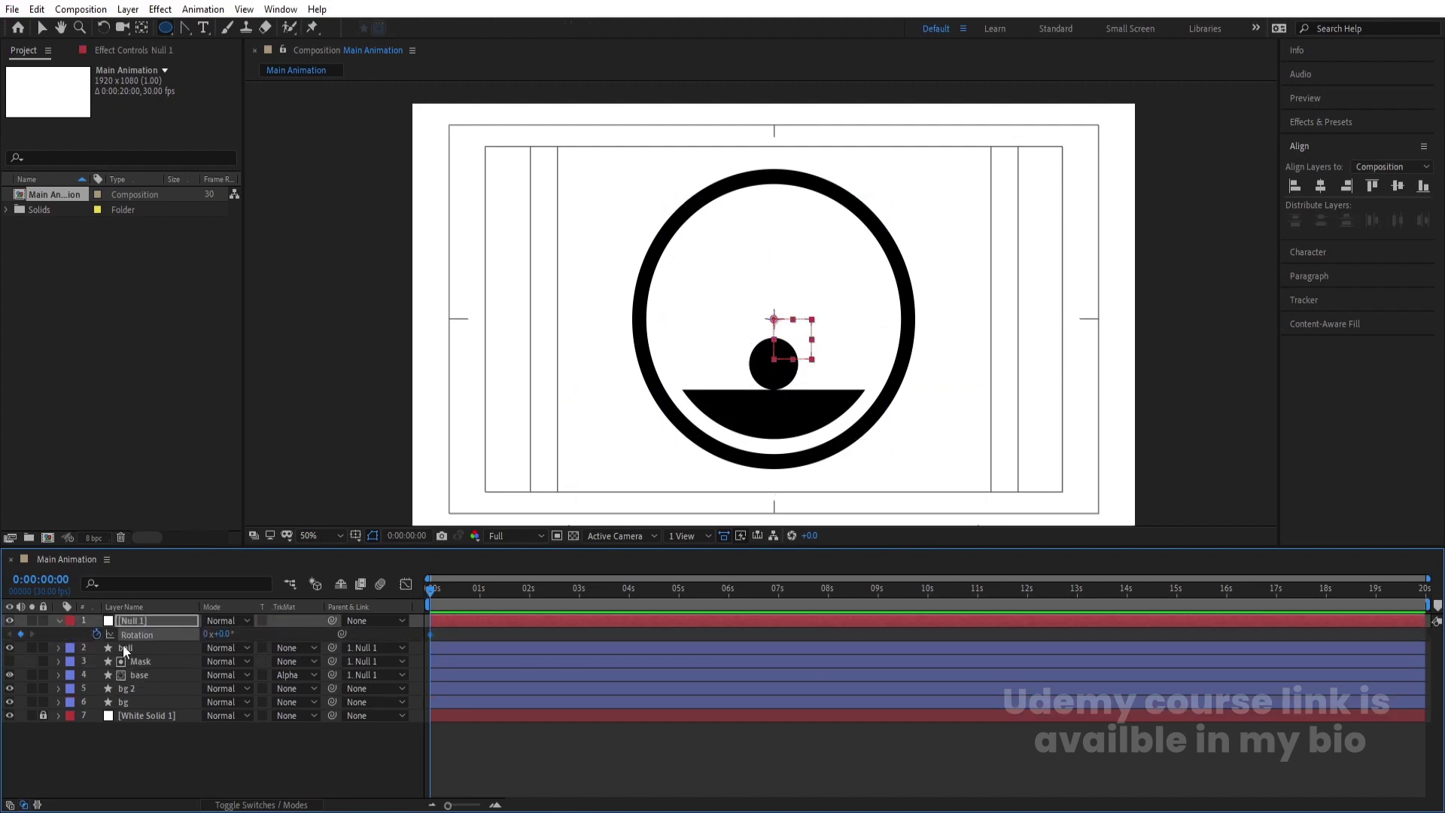
pyautogui.press('=')
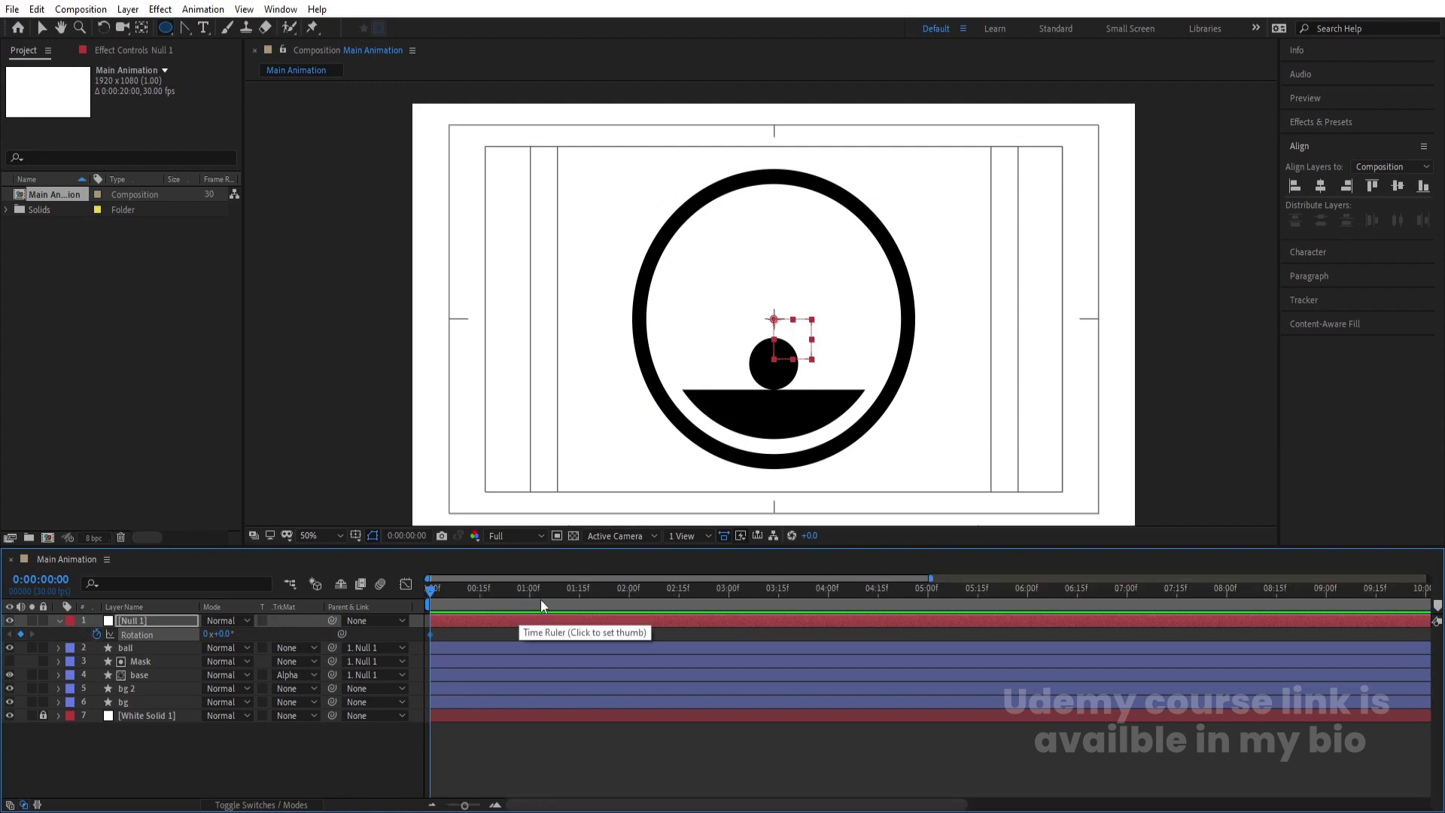
pyautogui.click(529, 591)
pyautogui.click(221, 635)
pyautogui.write('180')
pyautogui.press('Return')
pyautogui.moveTo(503, 596); pyautogui.dragTo(374, 603)
pyautogui.press('space')
# Apply Easy Ease (F9) to both rotation keyframes and preview the eased motion
pyautogui.moveTo(545, 636); pyautogui.dragTo(419, 639)
pyautogui.press('F9')
pyautogui.press('Home')
pyautogui.press('space')
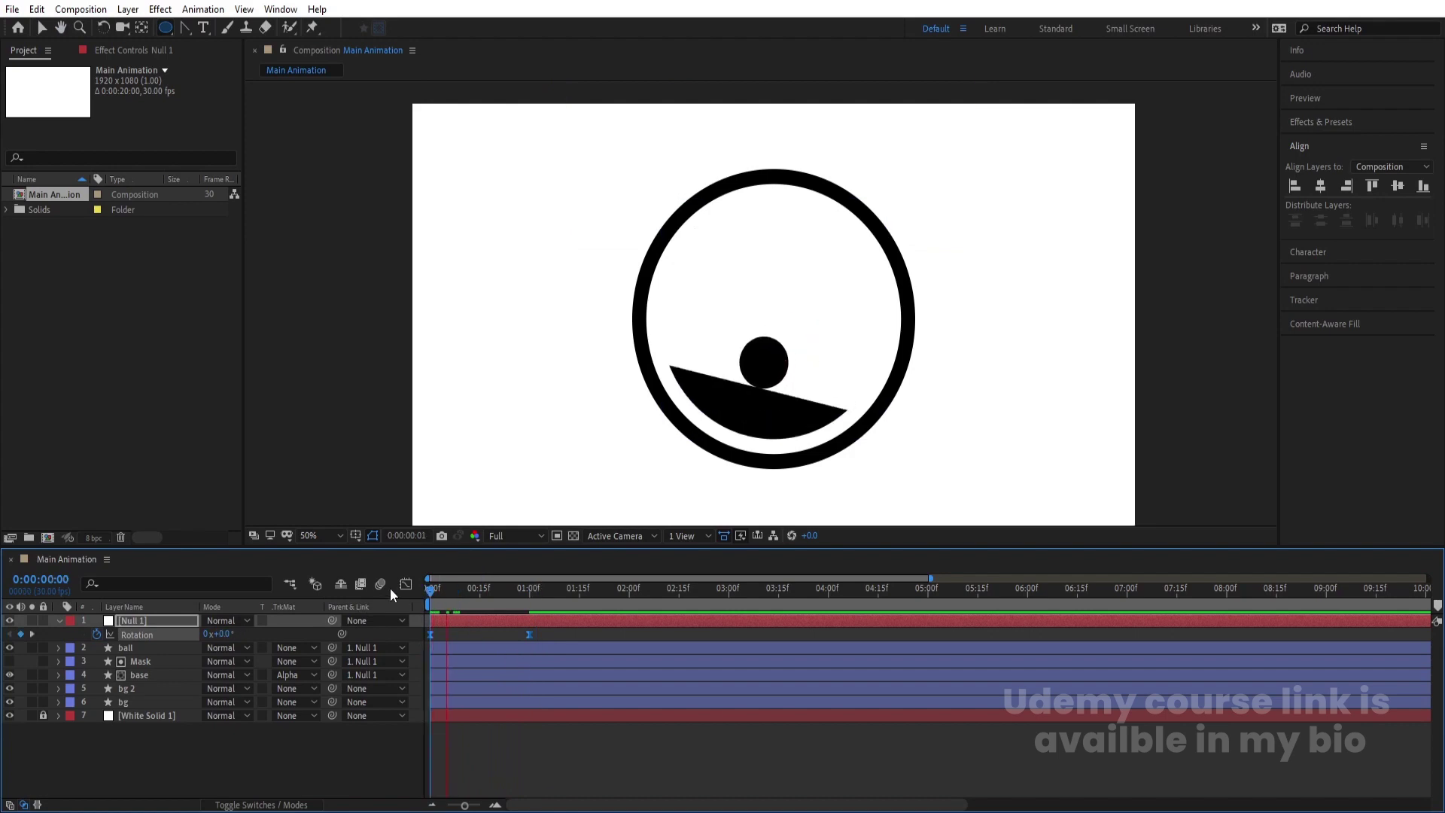
pyautogui.click(529, 590)
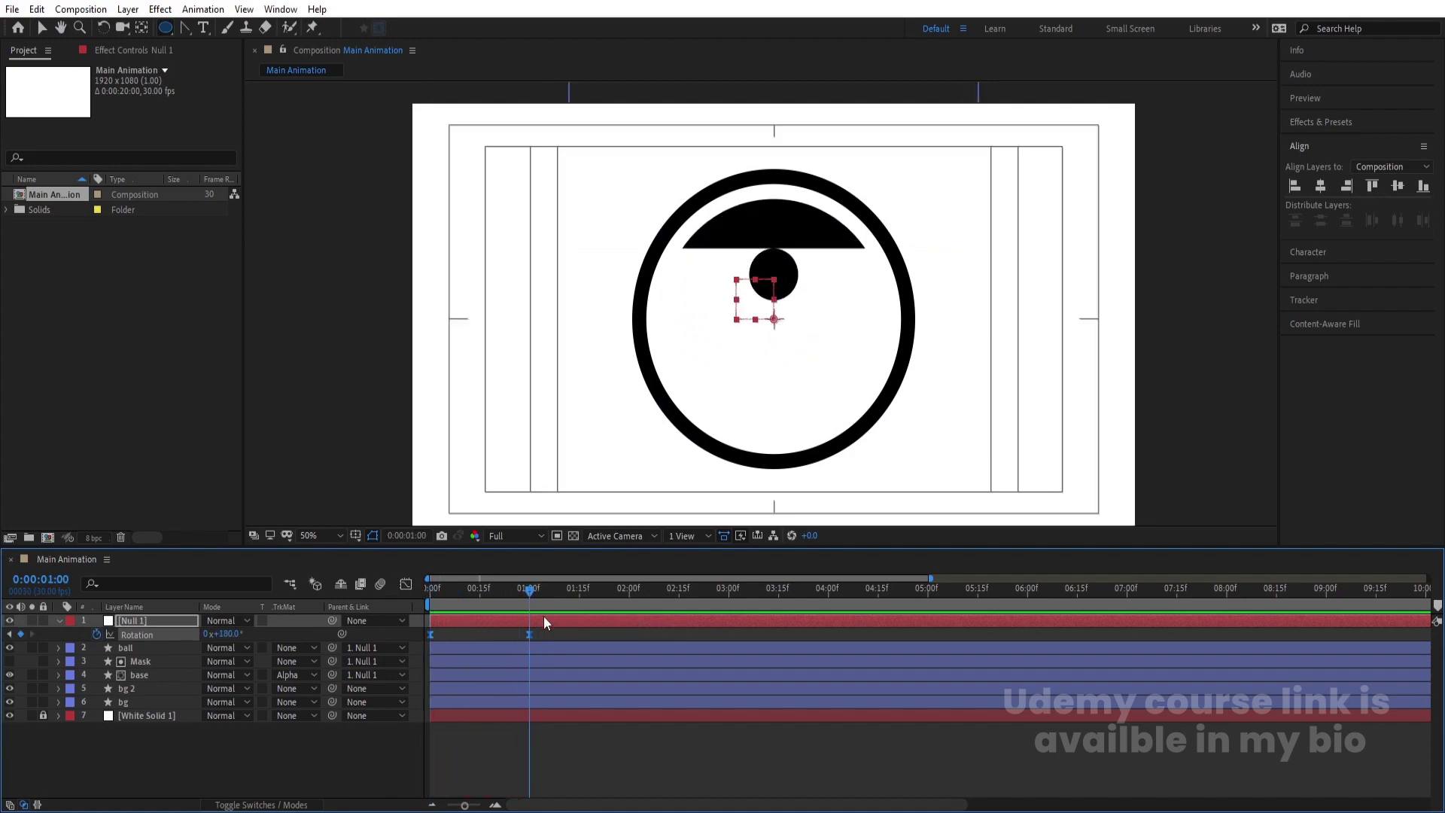
pyautogui.click(539, 627)
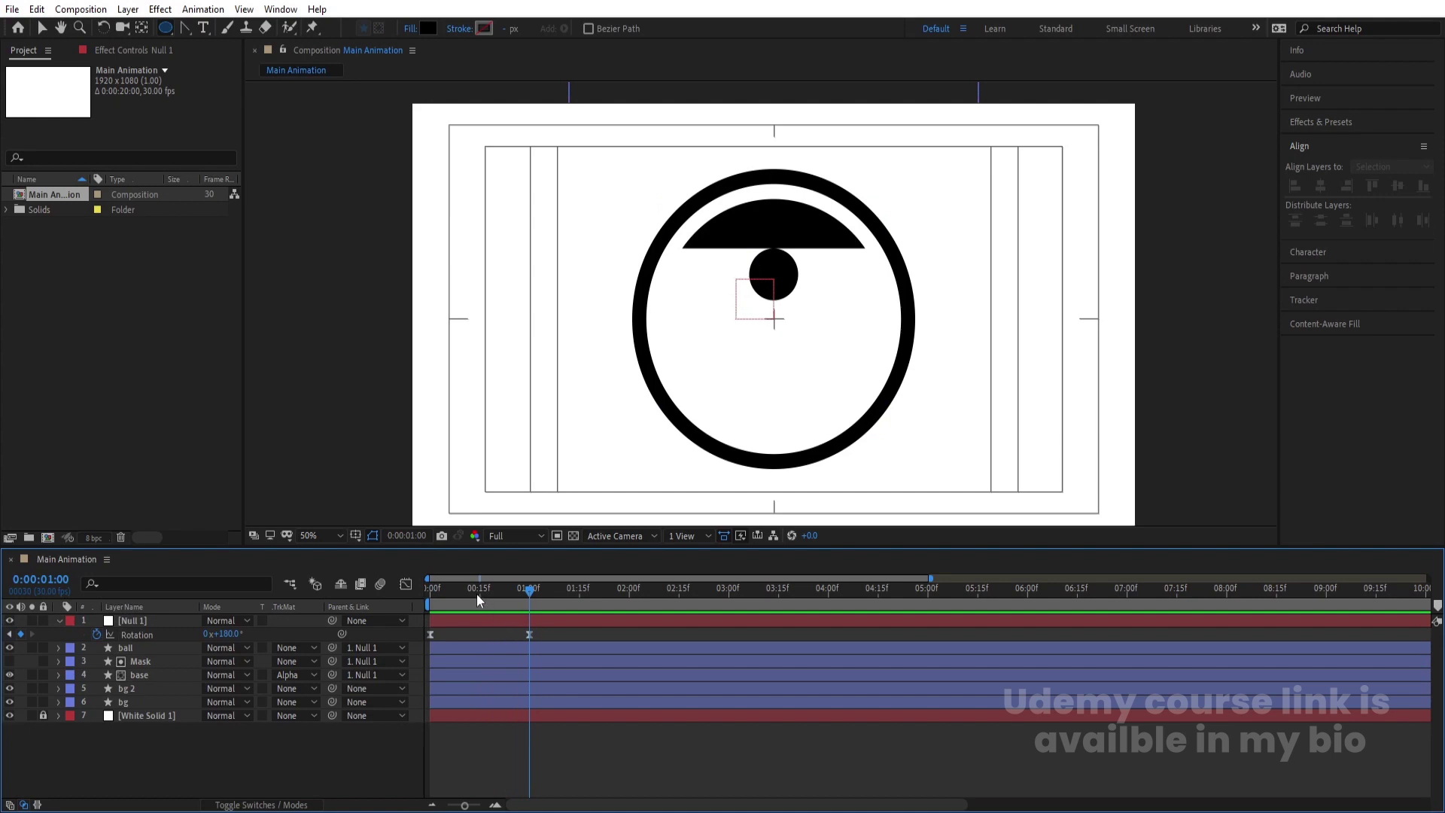
# Show rulers and place a horizontal guide at the half-disc's top edge
pyautogui.moveTo(477, 600); pyautogui.dragTo(336, 605)
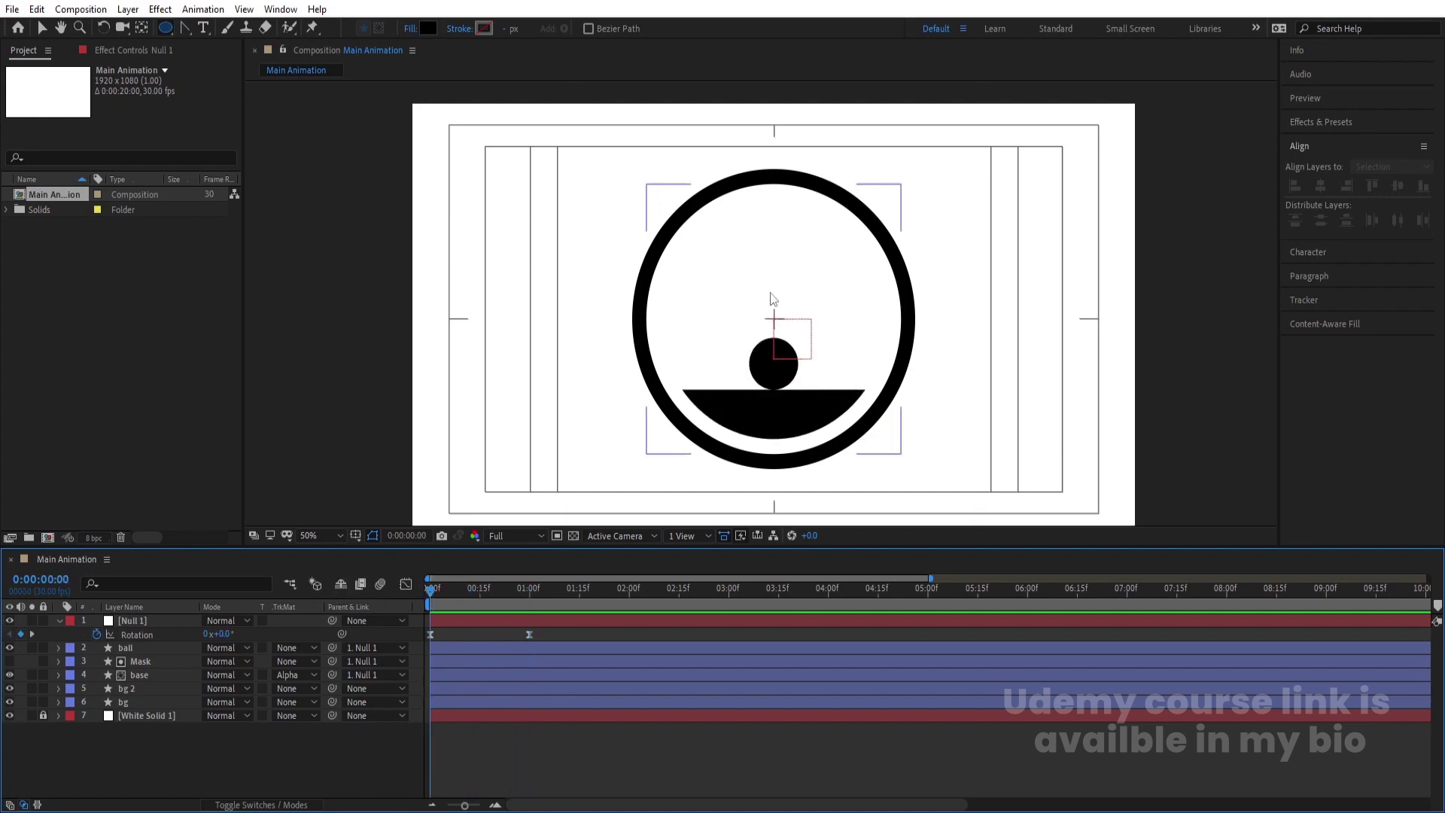
pyautogui.hotkey('ctrl', 'r')
pyautogui.moveTo(794, 92); pyautogui.dragTo(833, 396)
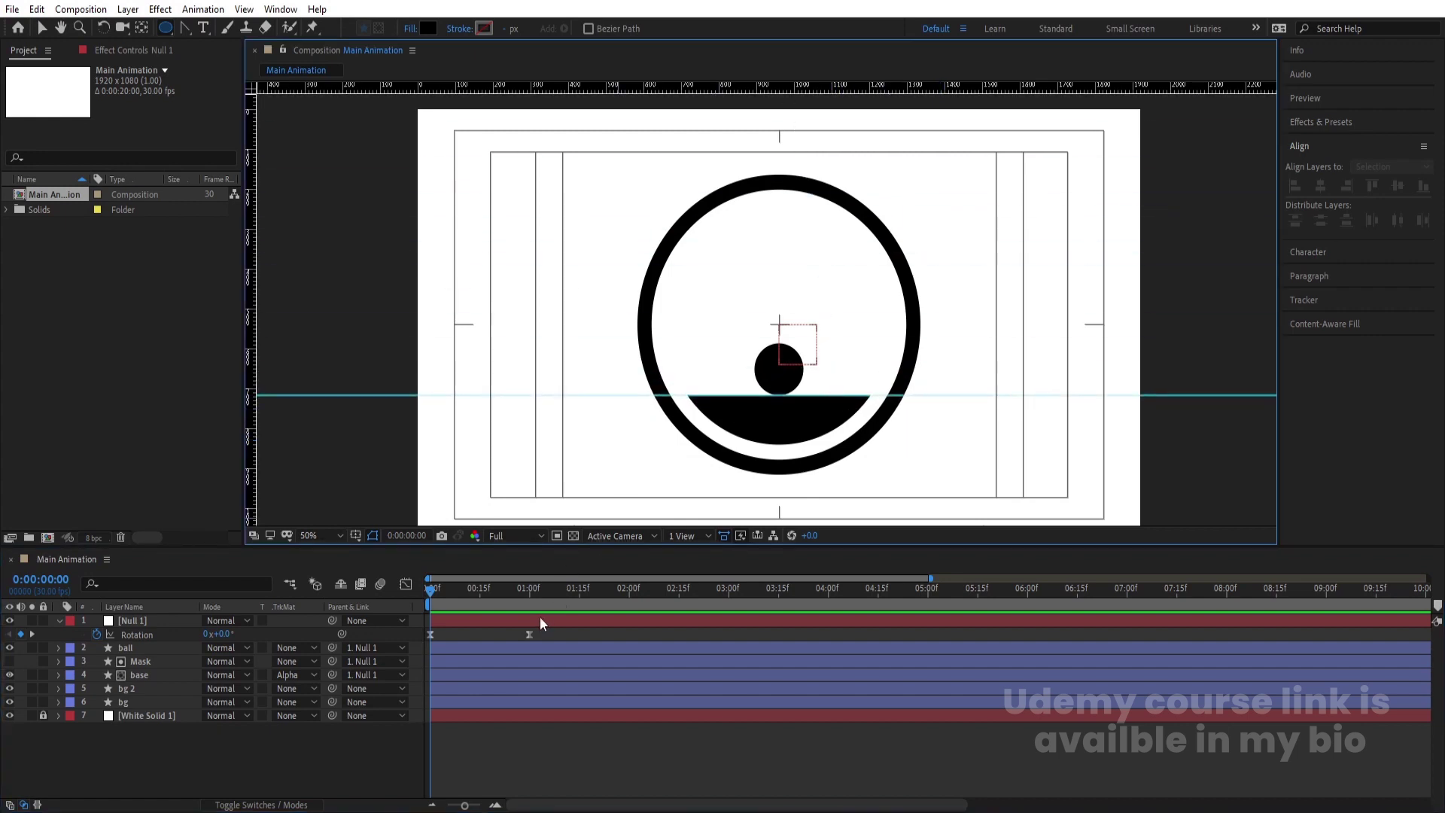
# Keyframe ball's Position at 1 second, then raise it to Y -111 at 2 seconds
pyautogui.click(527, 601)
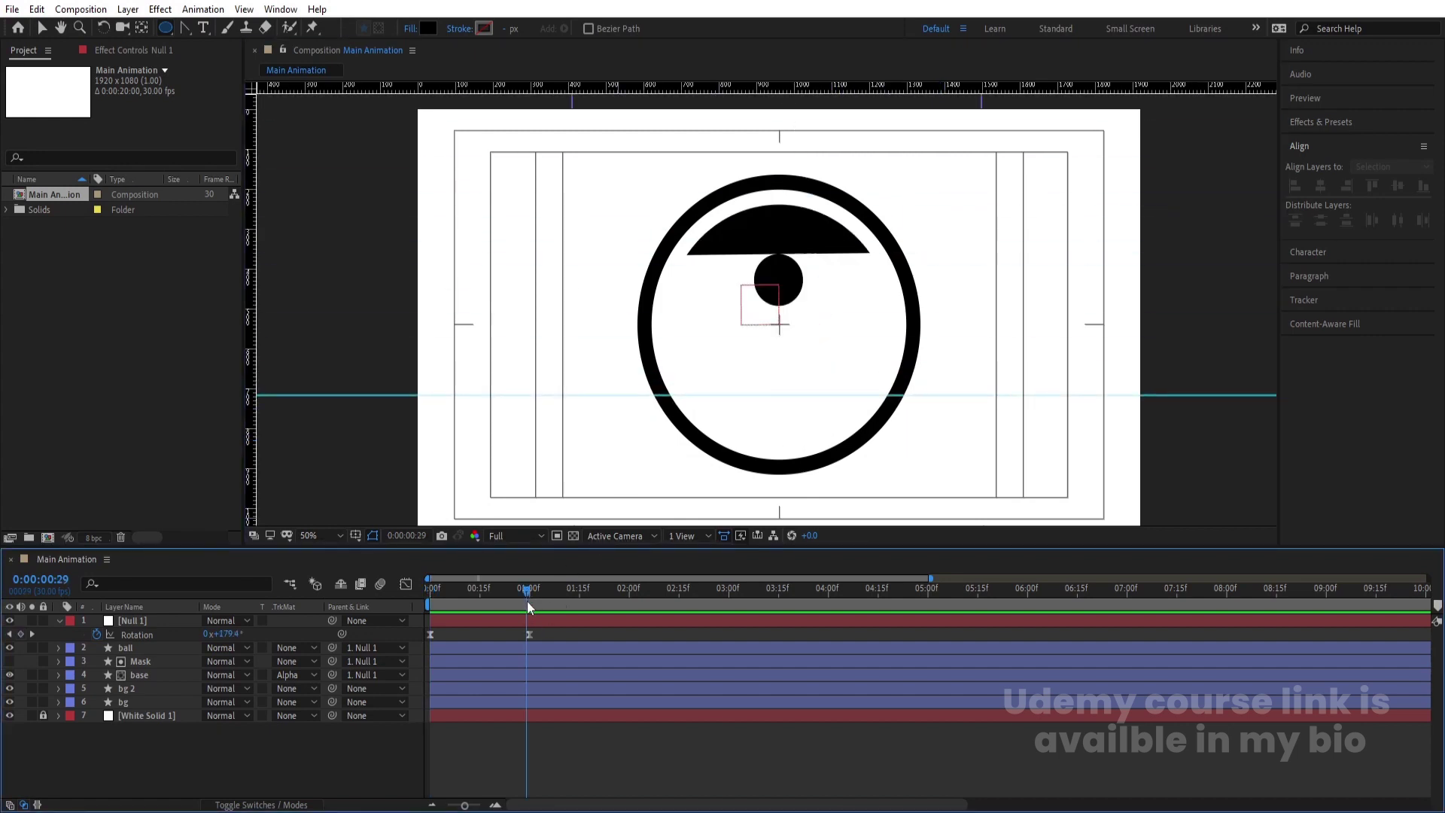
pyautogui.click(128, 649)
pyautogui.press('p')
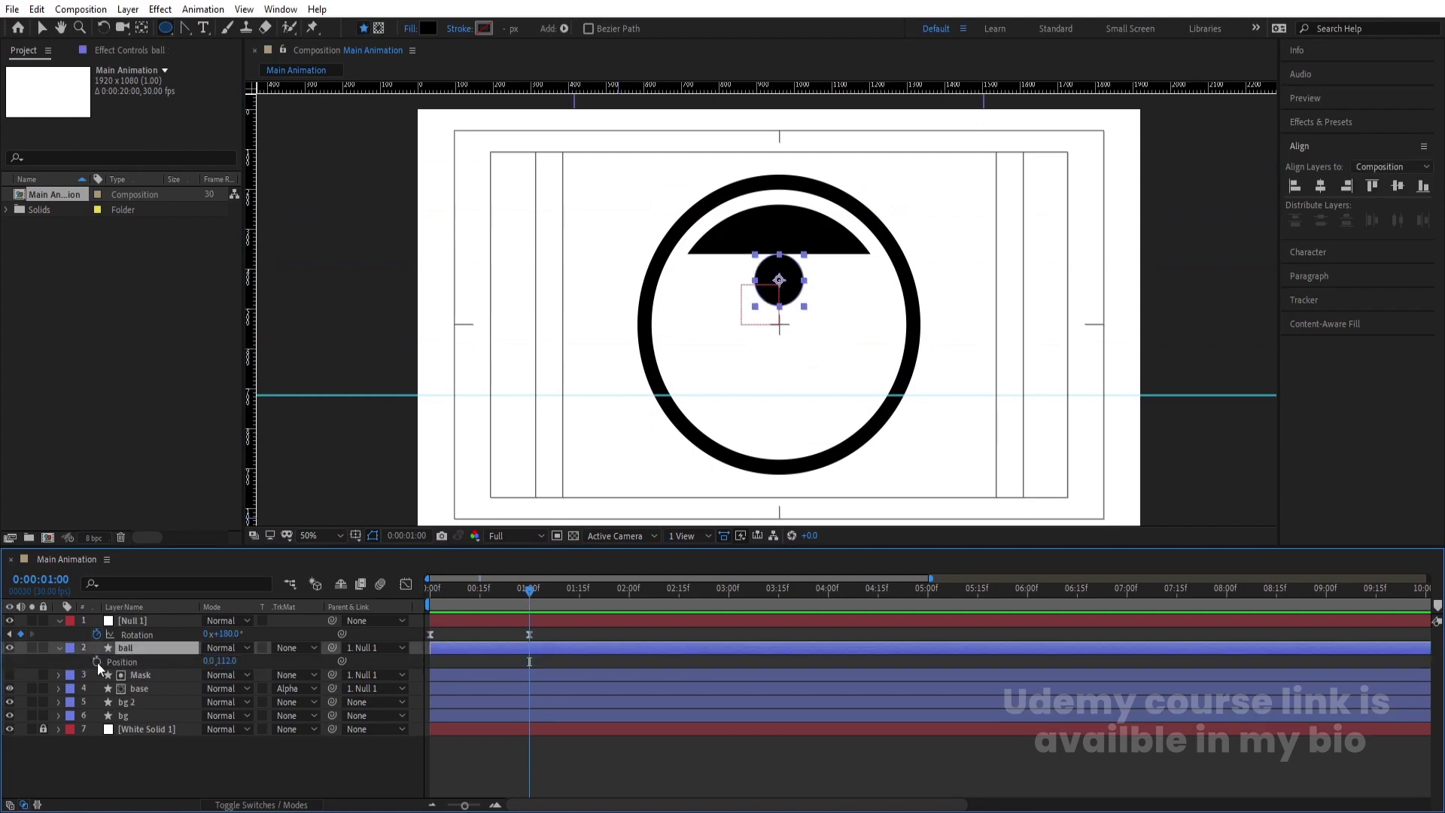
pyautogui.click(97, 662)
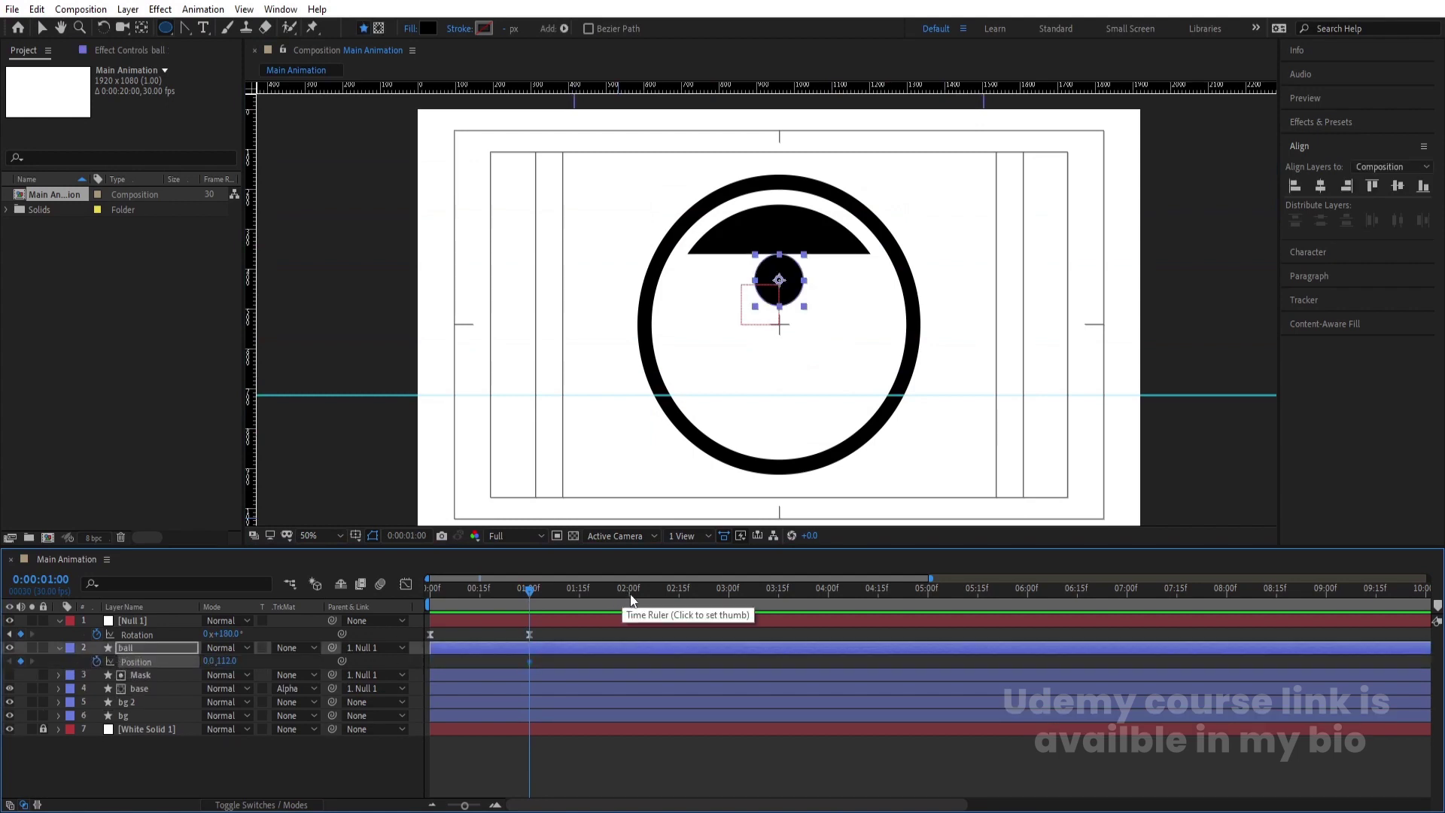
pyautogui.click(630, 594)
pyautogui.moveTo(227, 661); pyautogui.dragTo(195, 661)
pyautogui.scroll(3, 639, 381)
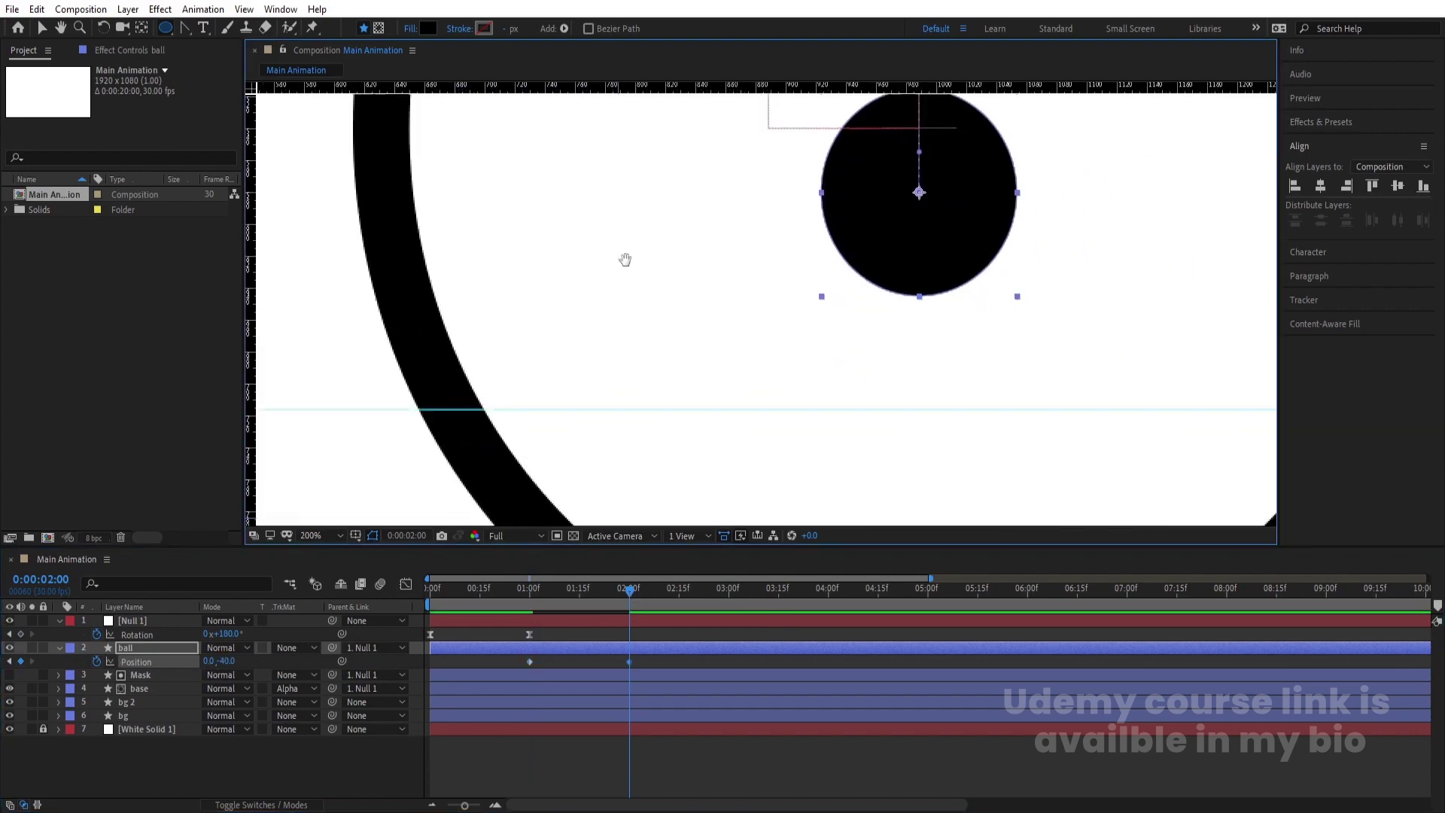
pyautogui.press('v')
pyautogui.moveTo(804, 198); pyautogui.dragTo(828, 306)
# Add a settling keyframe at 2:18 and a rebound at 2:09 with Y -82
pyautogui.click(683, 589)
pyautogui.click(688, 598)
pyautogui.click(21, 661)
pyautogui.moveTo(676, 604); pyautogui.dragTo(660, 599)
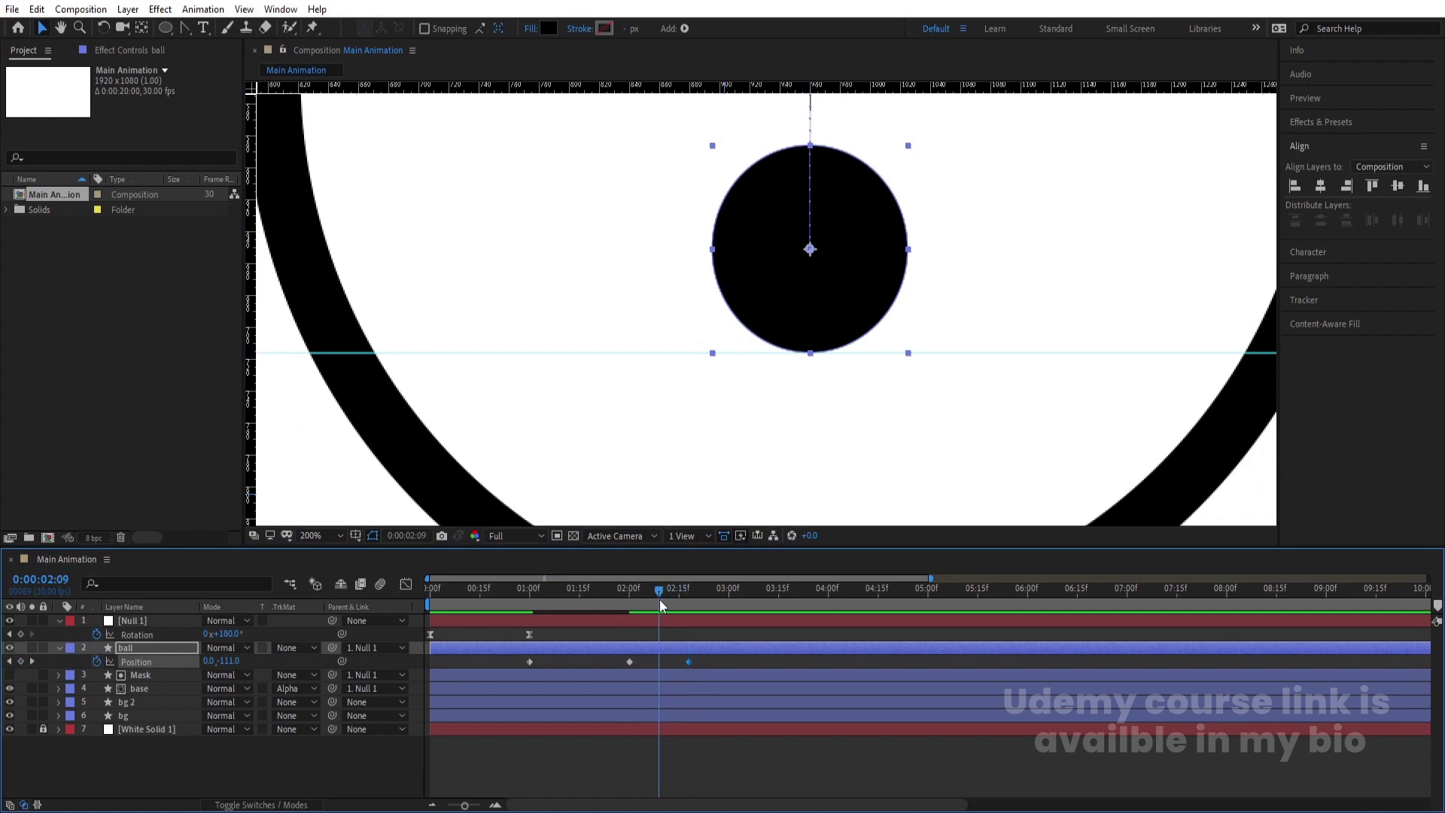
pyautogui.moveTo(803, 325); pyautogui.dragTo(802, 279)
pyautogui.moveTo(724, 670); pyautogui.dragTo(513, 676)
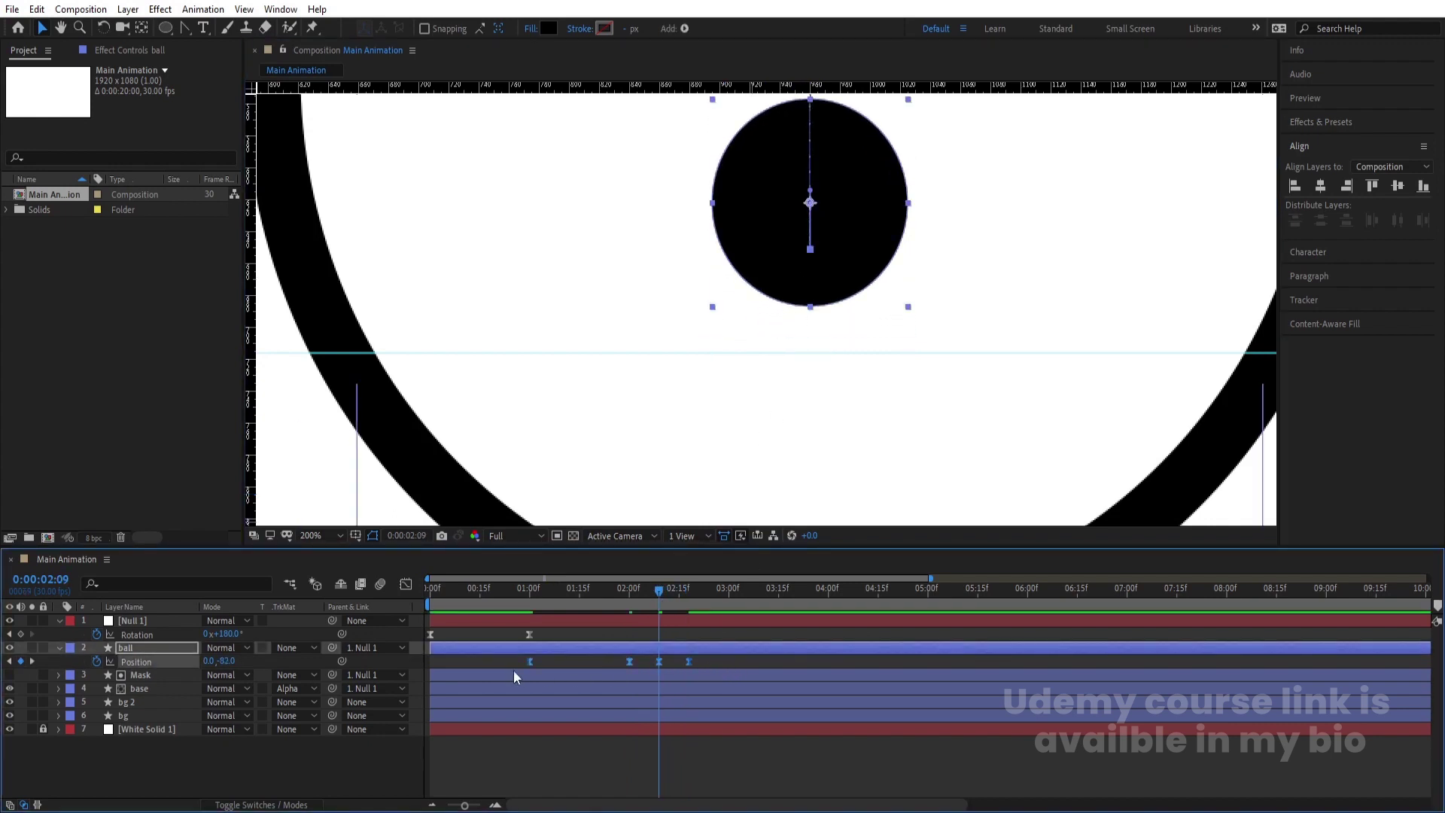
# Reshape ball's Position speed-graph influence handles, sharpening speed into the 2:00 and 2:18 keyframes
pyautogui.click(406, 585)
pyautogui.moveTo(495, 772); pyautogui.dragTo(723, 618)
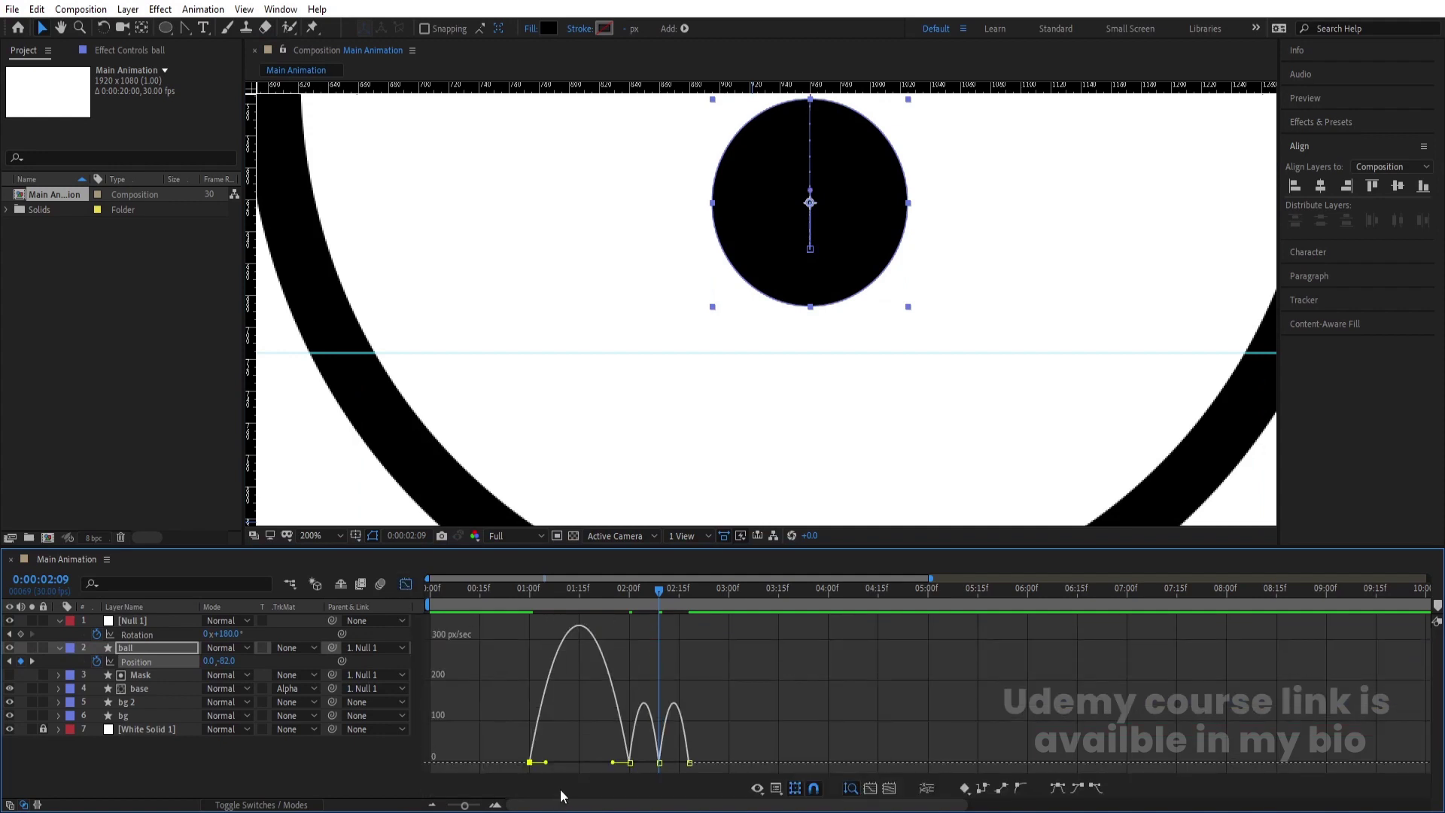
pyautogui.moveTo(548, 765); pyautogui.dragTo(625, 765)
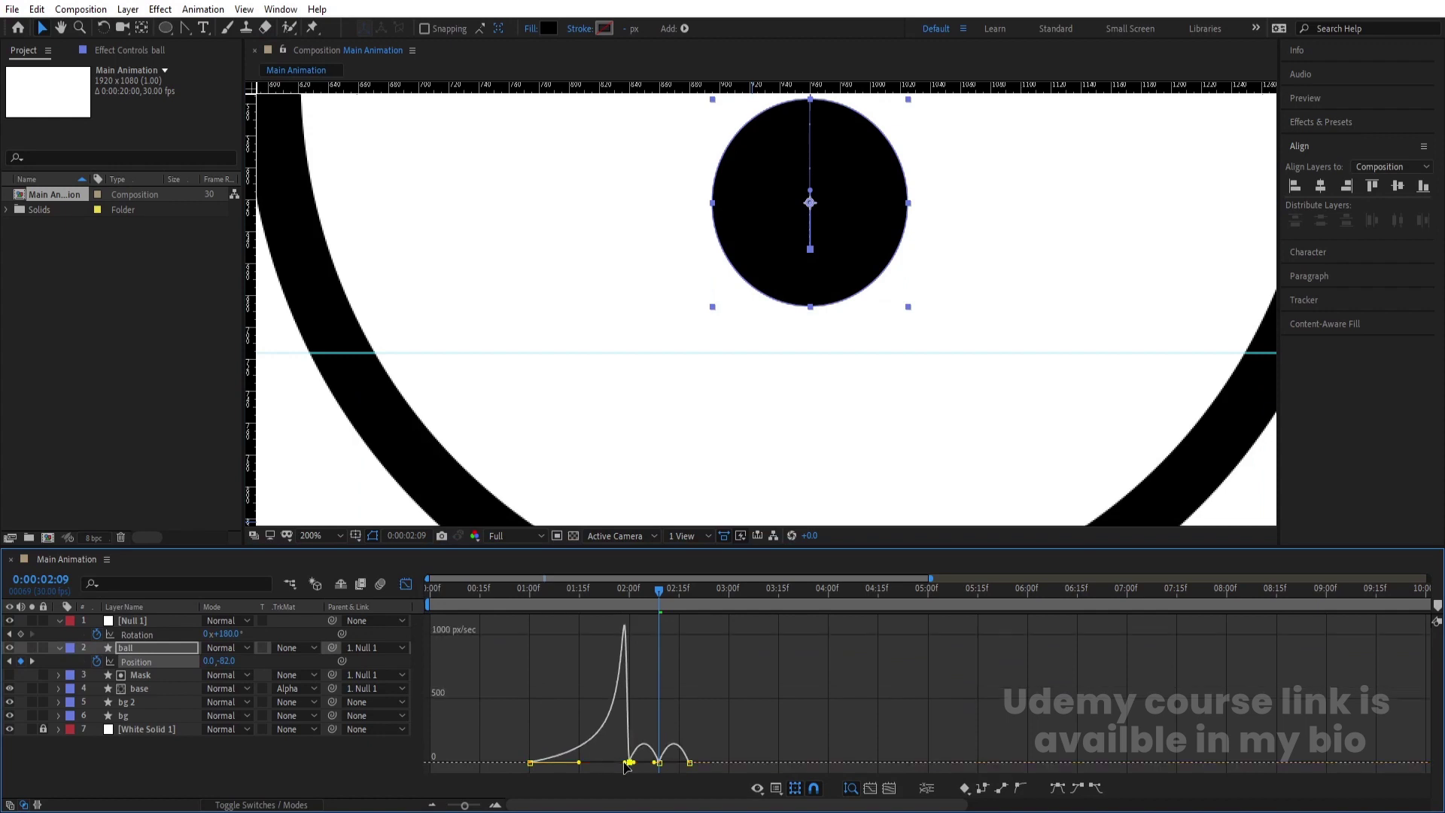
pyautogui.moveTo(689, 715); pyautogui.dragTo(719, 762)
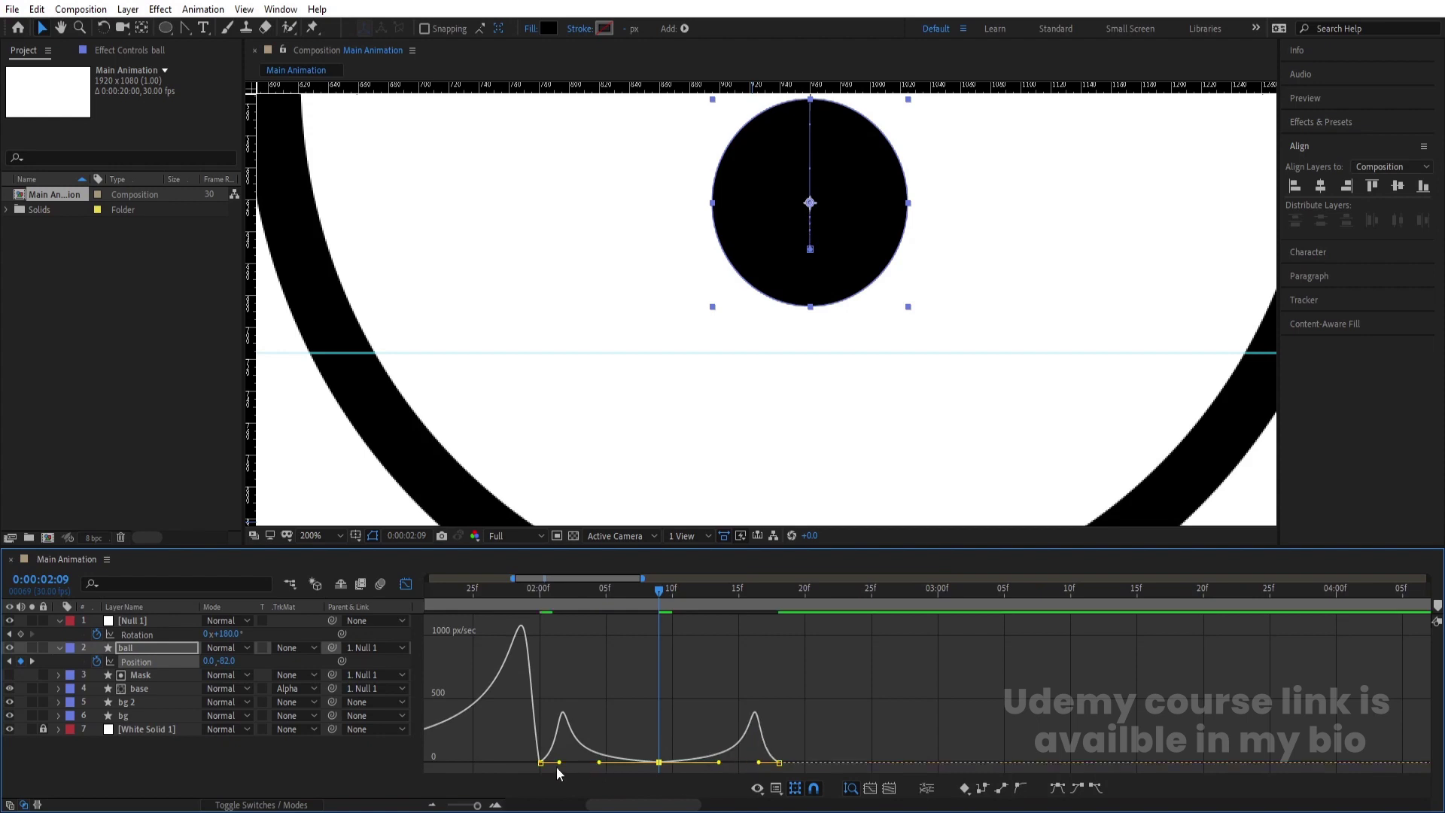
pyautogui.moveTo(559, 765); pyautogui.dragTo(545, 761)
pyautogui.moveTo(828, 725); pyautogui.dragTo(775, 764)
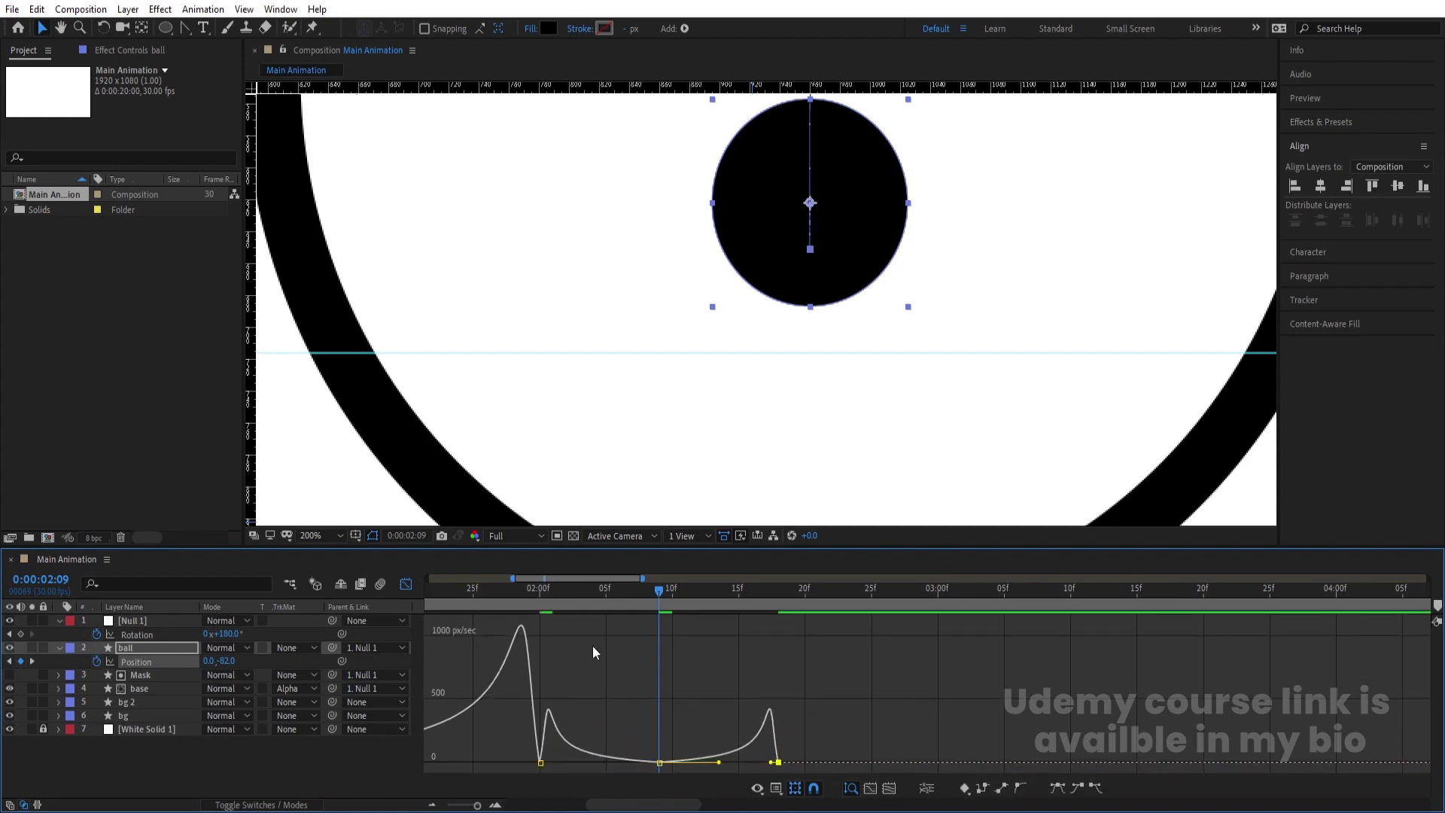
pyautogui.press('-')
pyautogui.click(527, 591)
# Preview the bounce and compress the ball's later Position keyframes so they end by 2:00
pyautogui.click(406, 584)
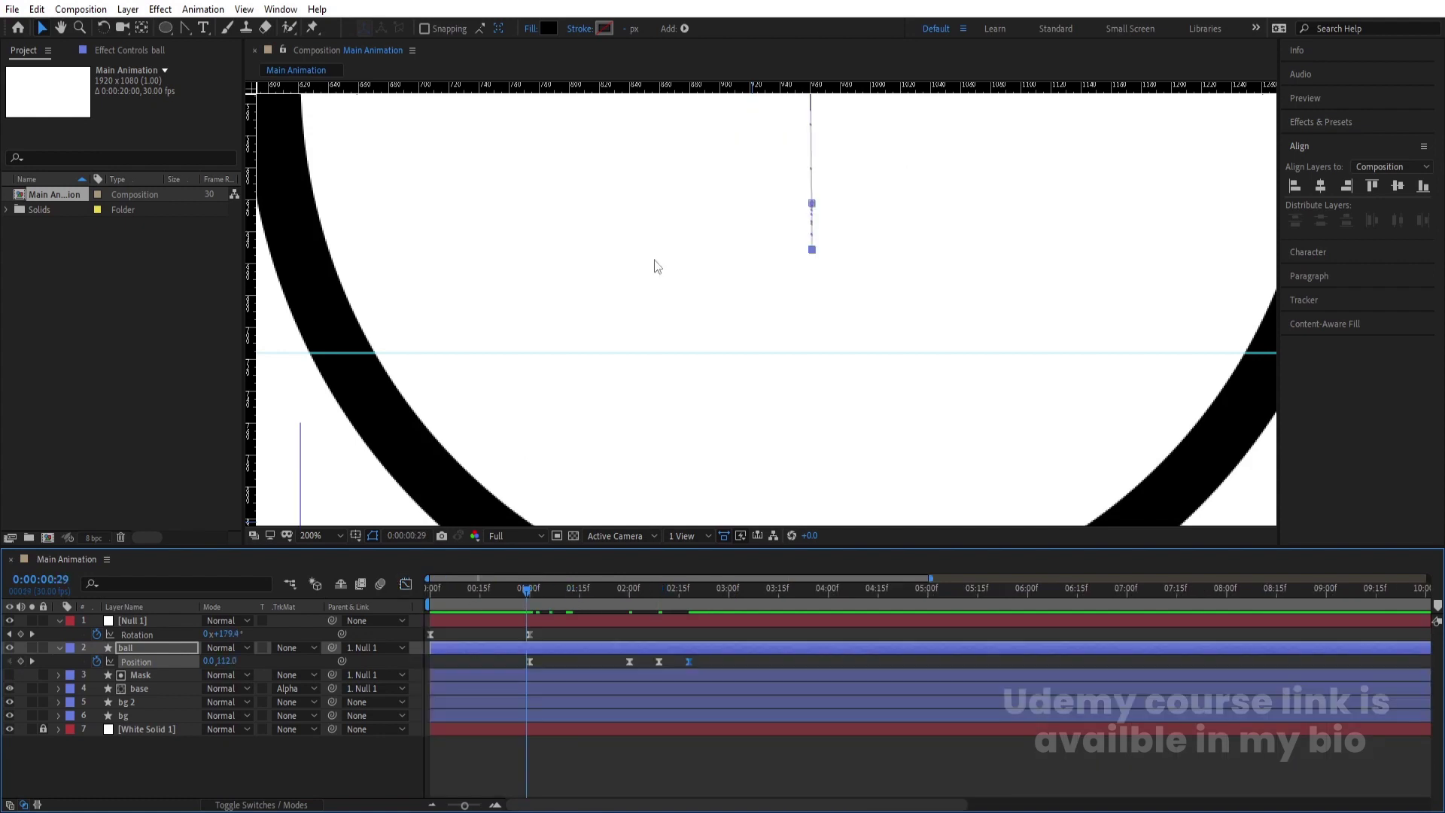
pyautogui.press(',')
pyautogui.press(',')
pyautogui.press(',')
pyautogui.press('space')
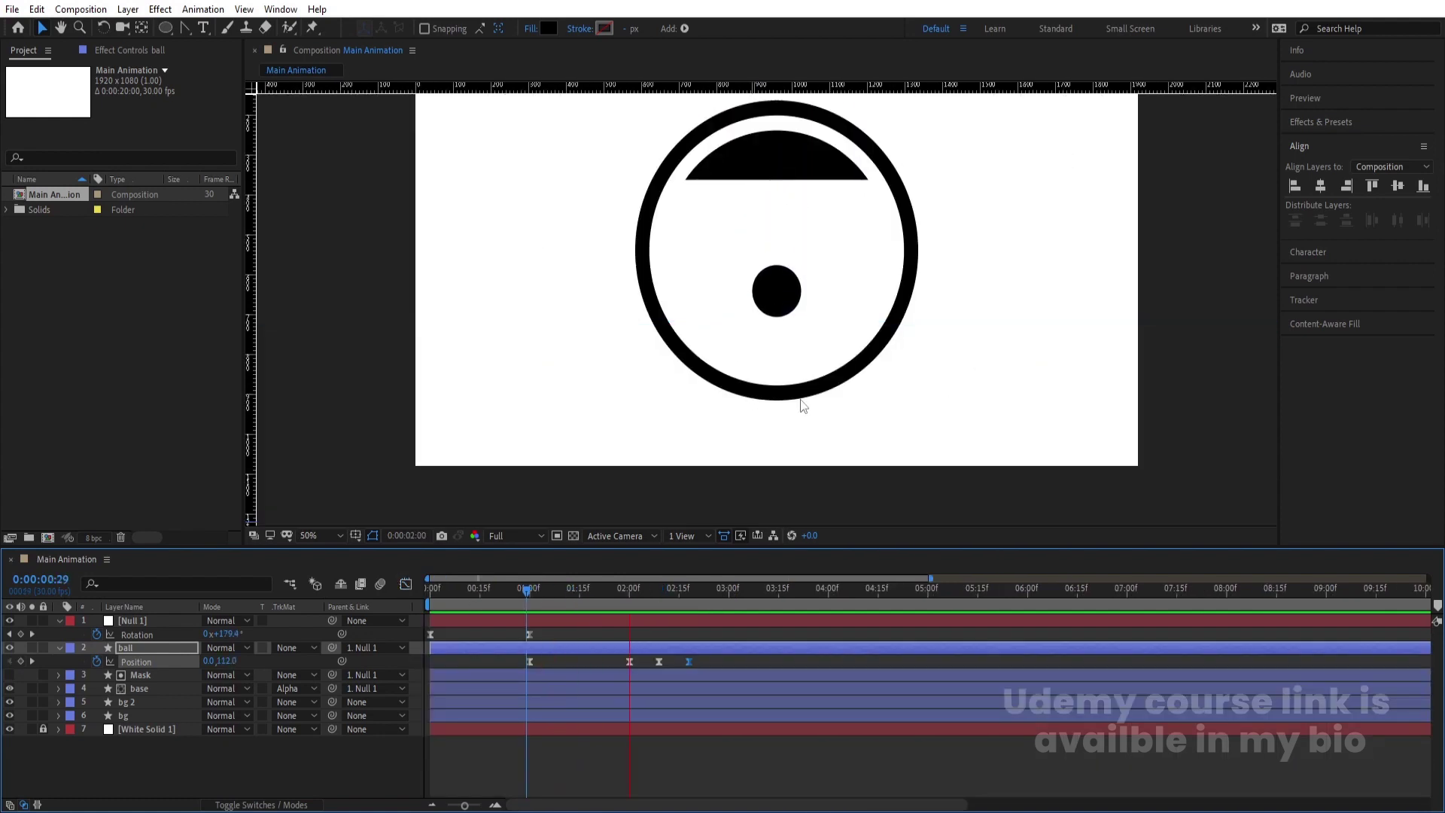
pyautogui.press('space')
pyautogui.moveTo(707, 664); pyautogui.dragTo(537, 664)
pyautogui.moveTo(683, 665); pyautogui.dragTo(625, 656)
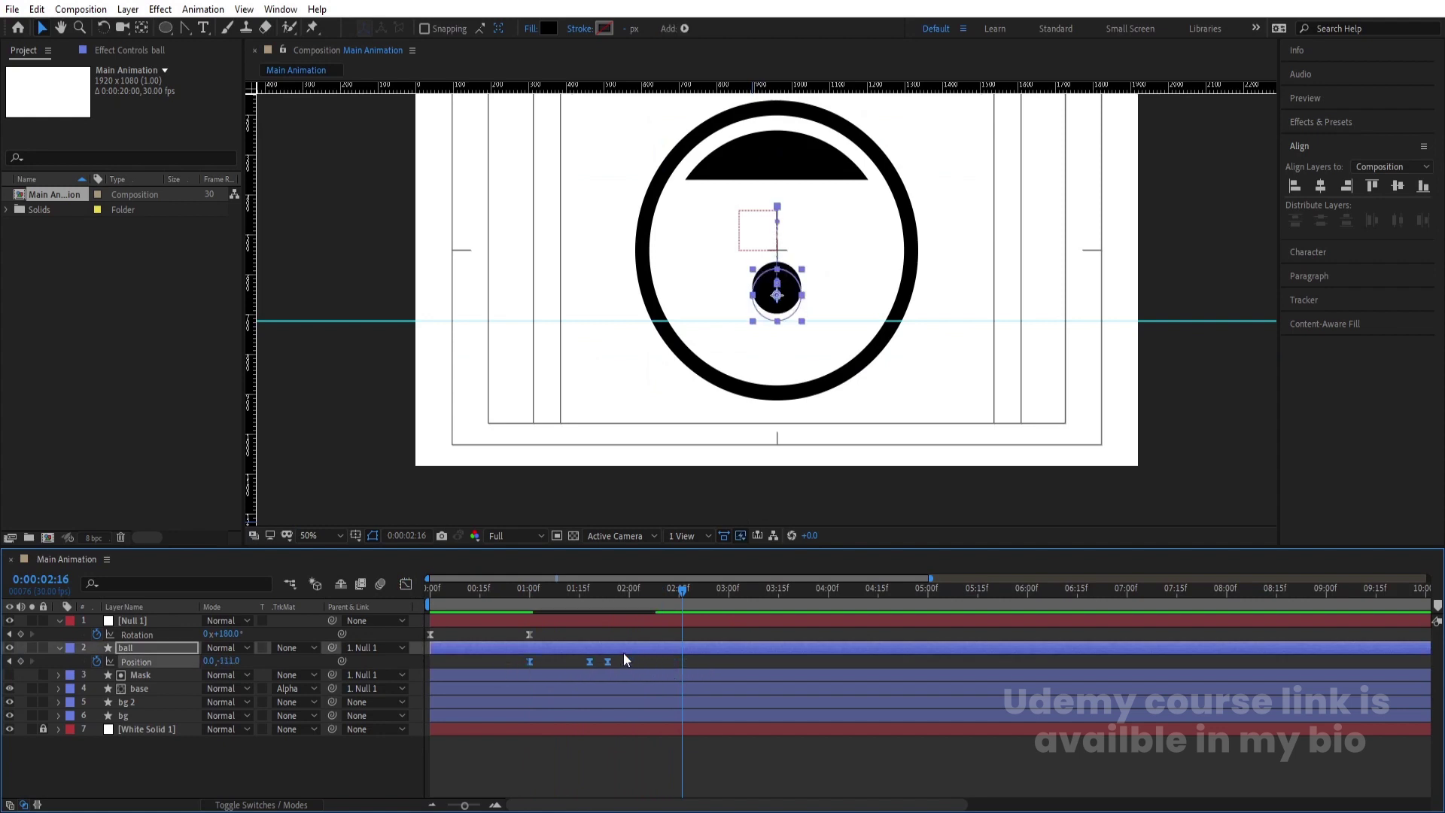
# Replay the tightened bounce from the start, checking it at 2 and 1 seconds
pyautogui.click(629, 597)
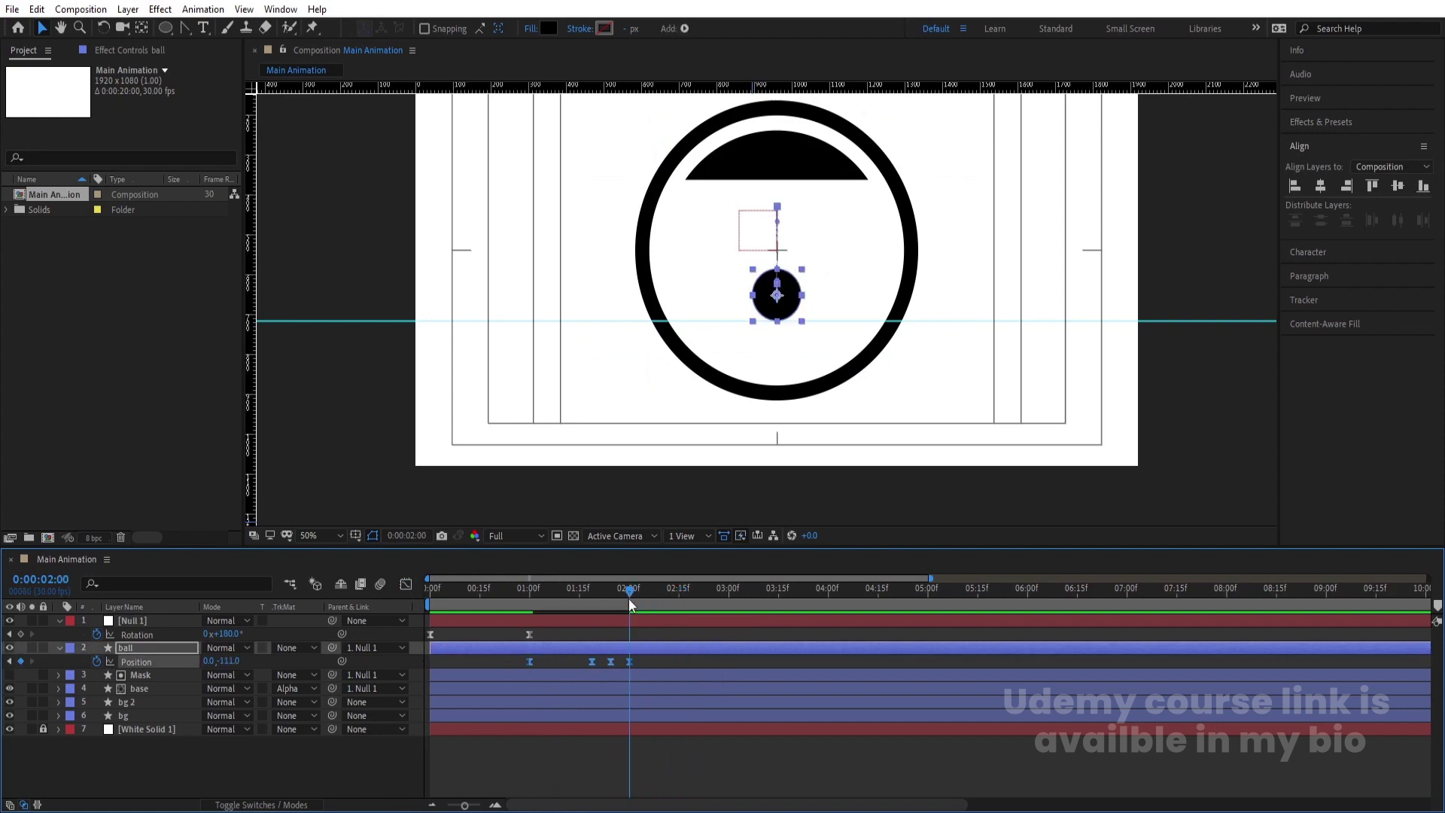
pyautogui.press('Home')
pyautogui.press('space')
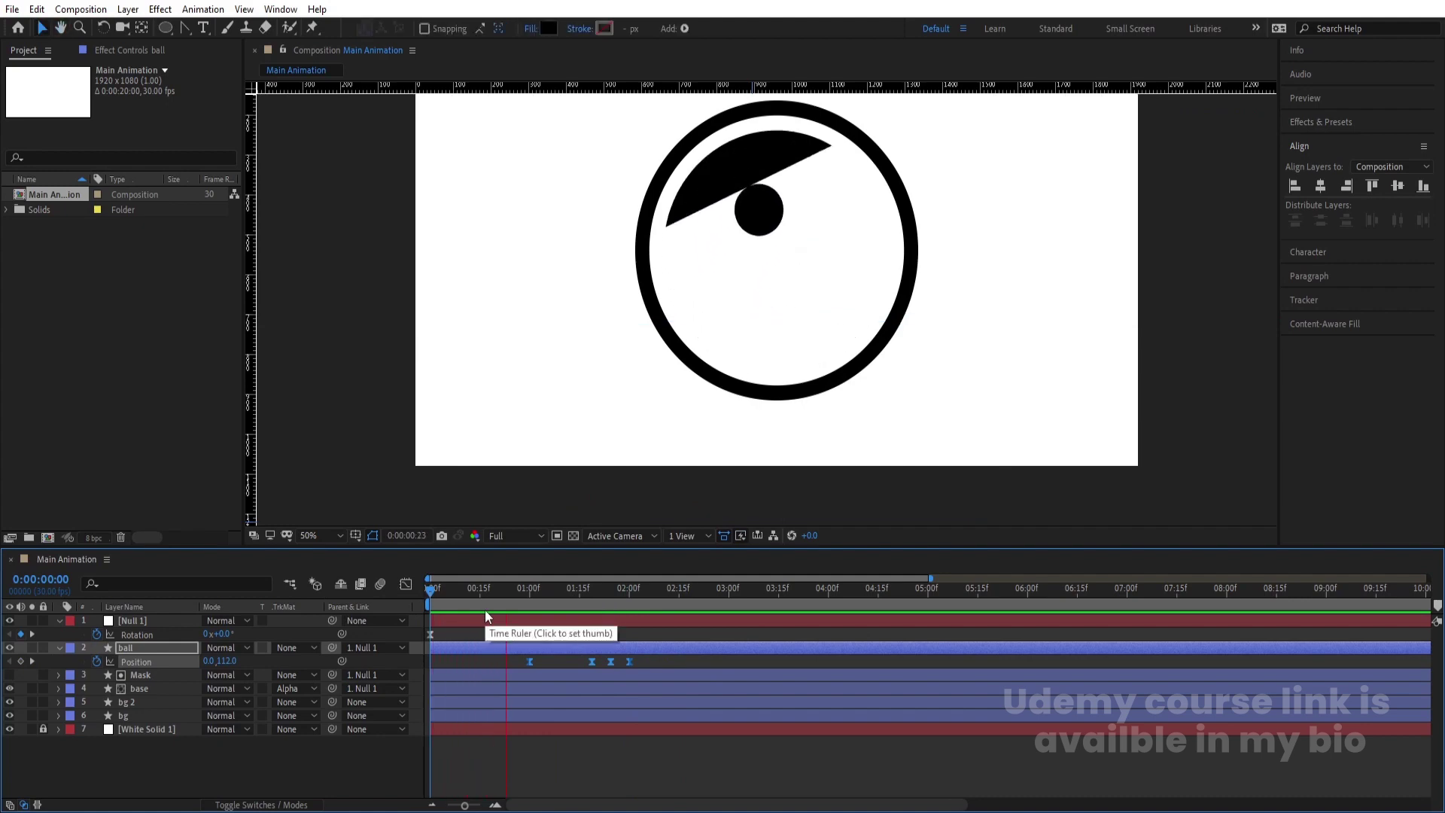
pyautogui.click(630, 594)
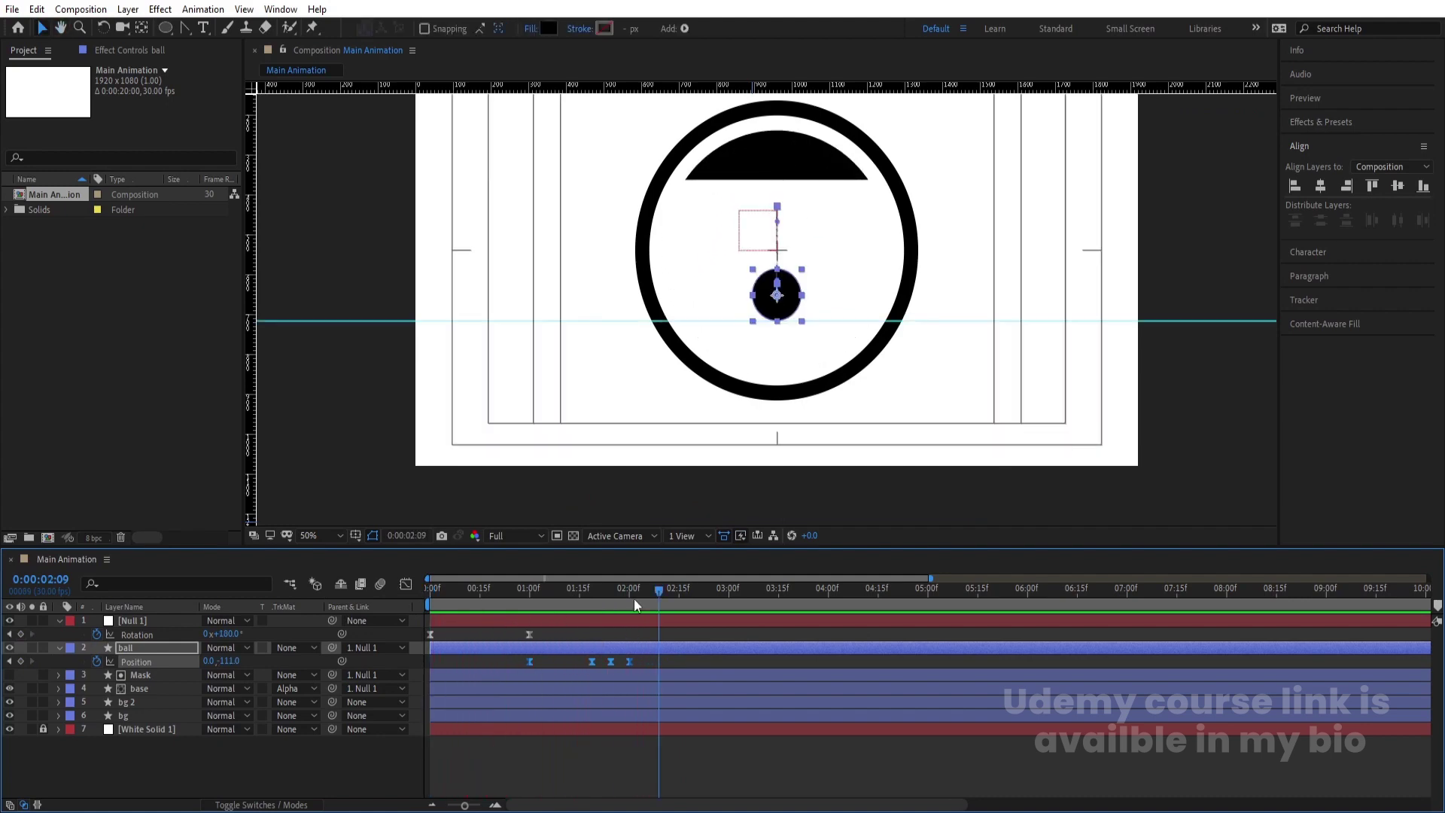
pyautogui.moveTo(630, 597); pyautogui.dragTo(531, 597)
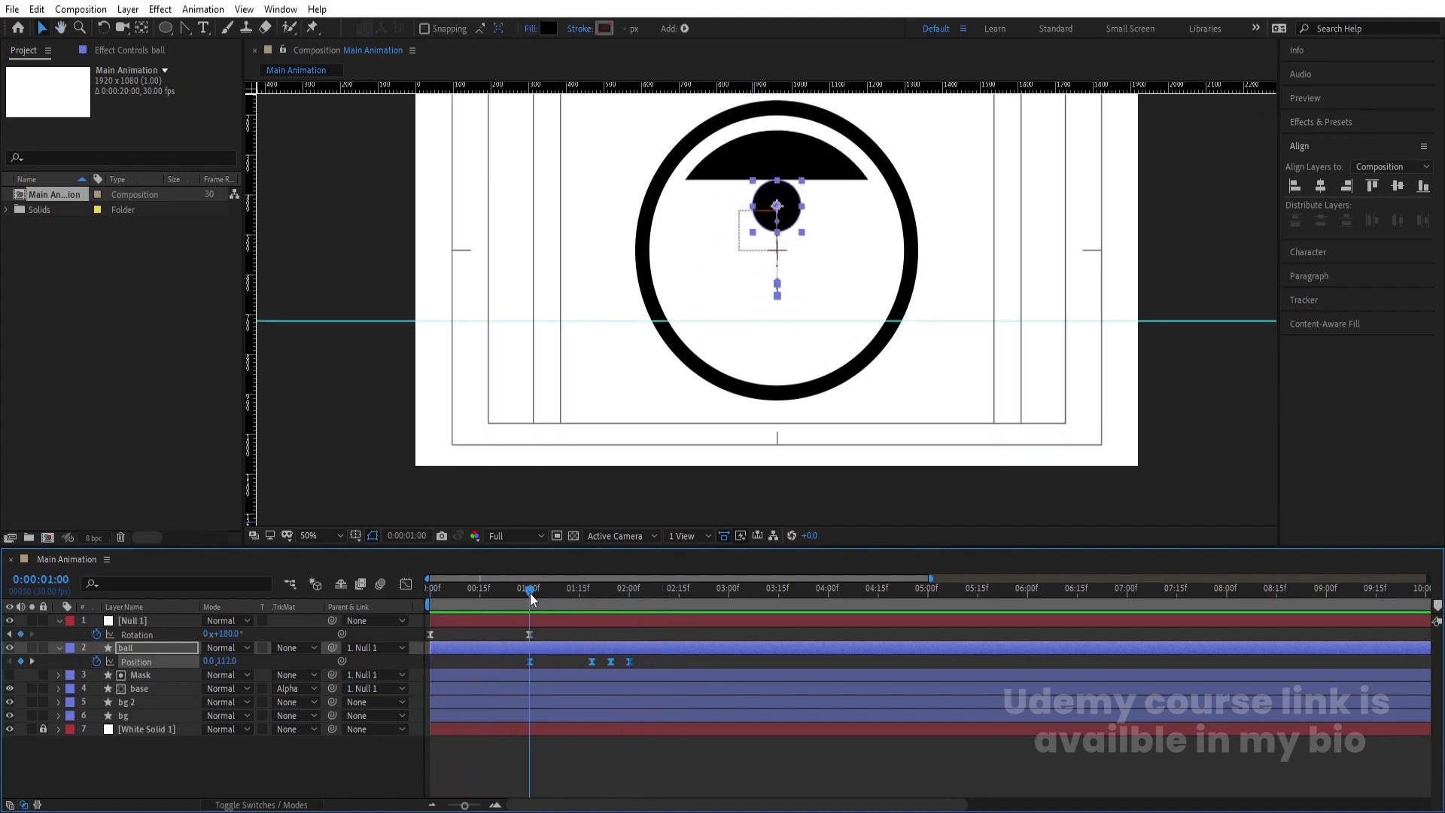
pyautogui.press('Home')
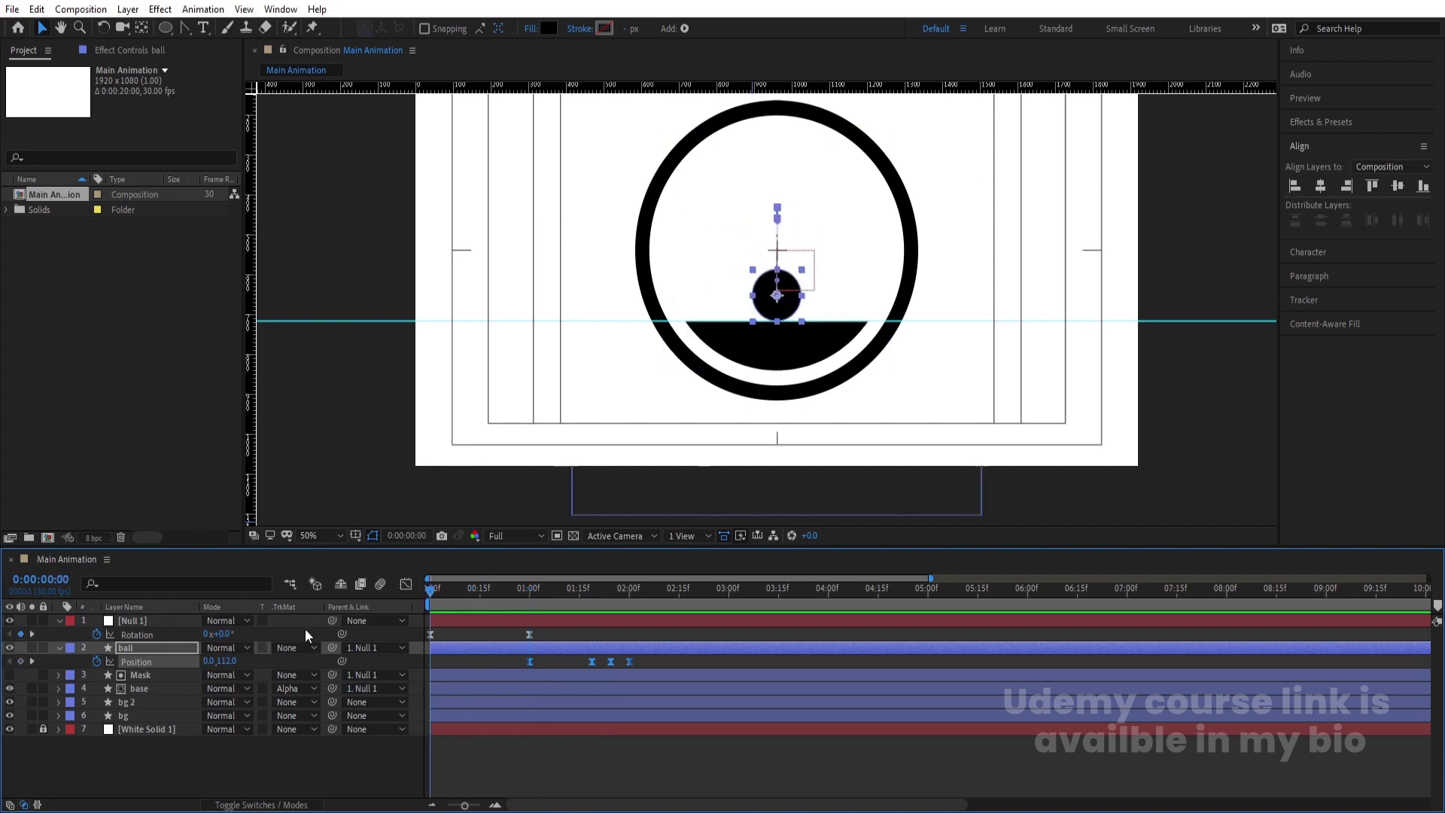
pyautogui.click(134, 688)
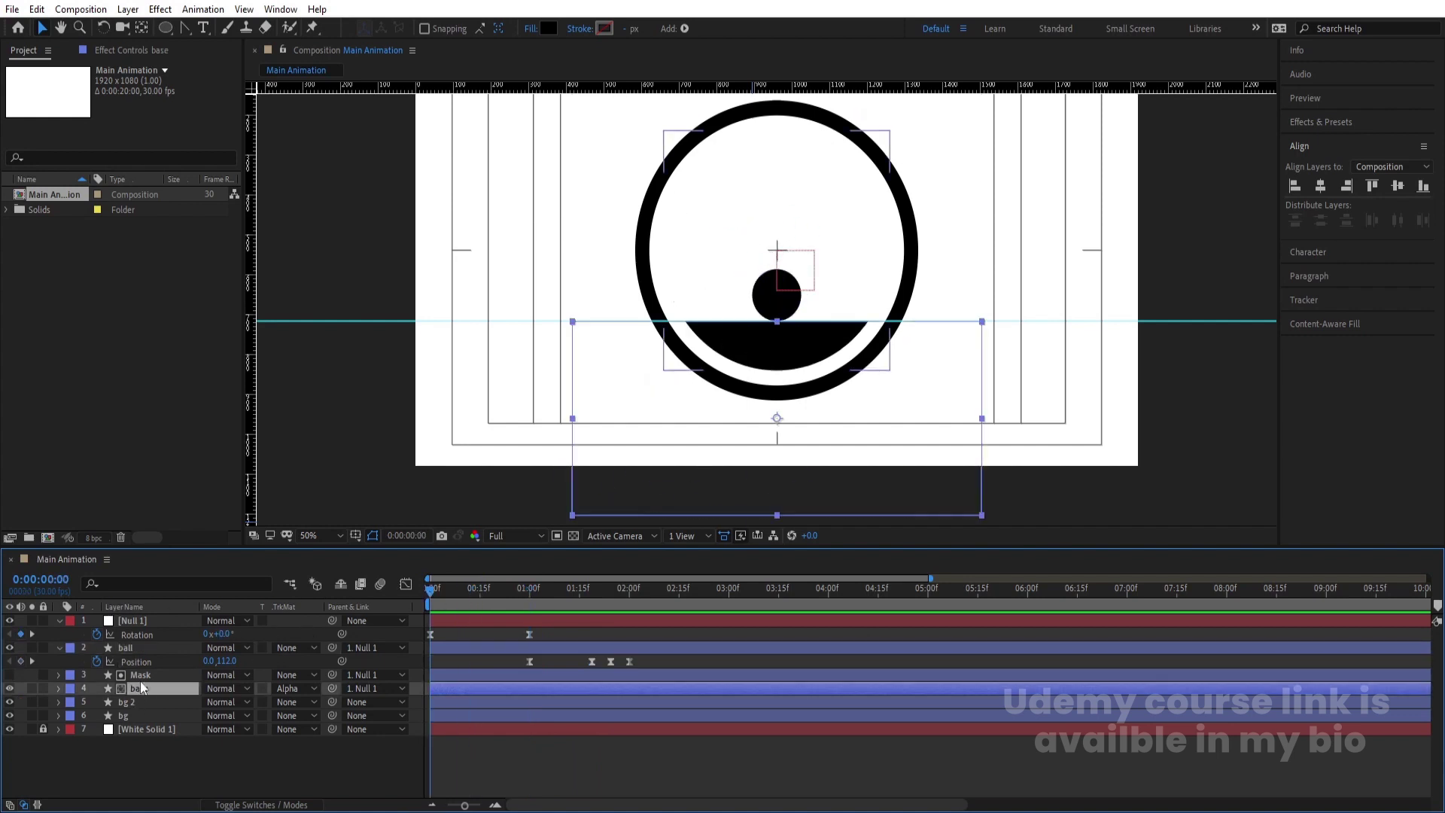
# Duplicate the Mask and base layers, unparent Mask 2 and base 2, and trim them to start at 1 second
pyautogui.keyDown('shift'); pyautogui.click(140, 676); pyautogui.keyUp('shift')
pyautogui.hotkey('ctrl', 'd')
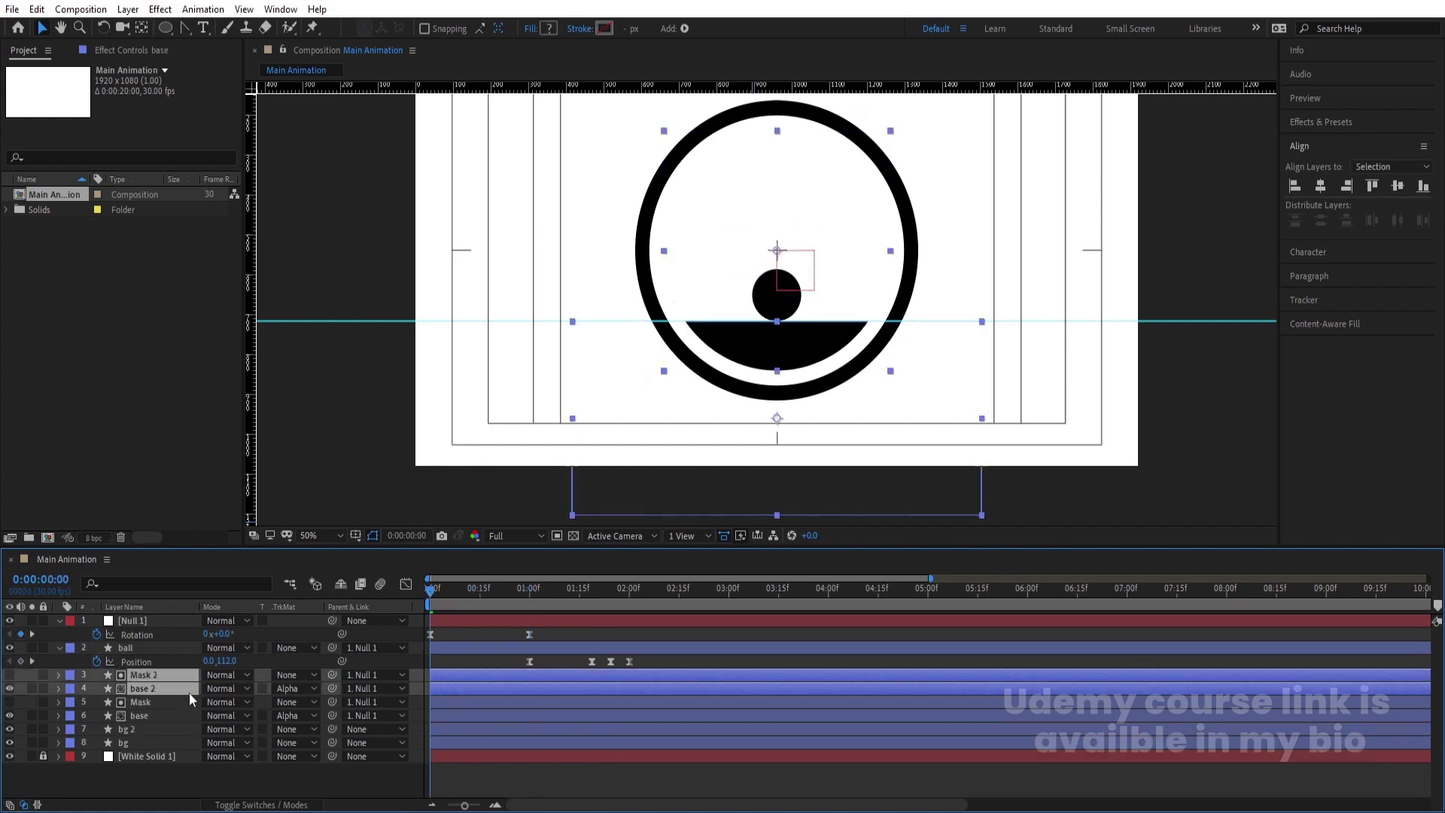
pyautogui.click(360, 675)
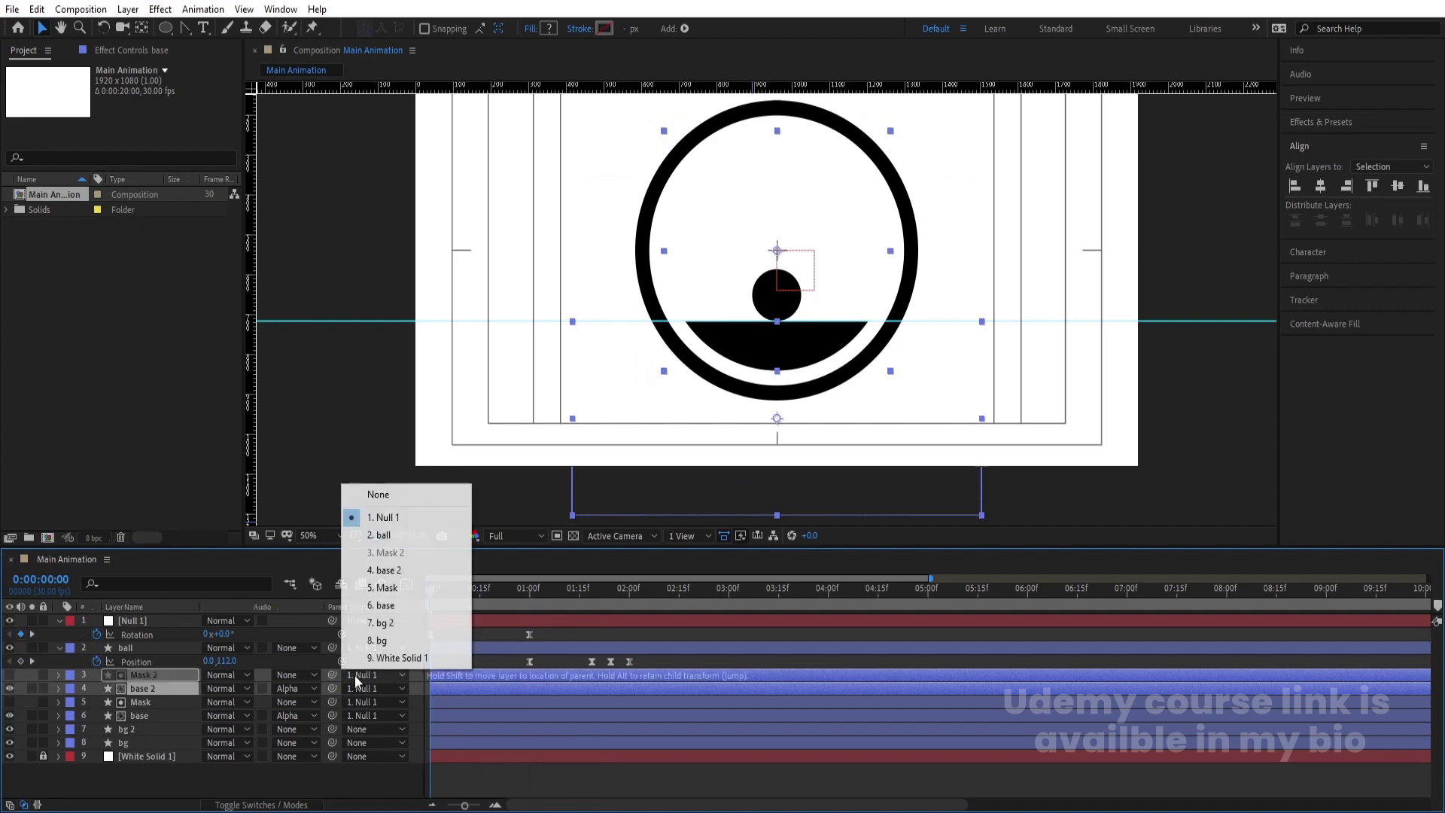
pyautogui.click(379, 497)
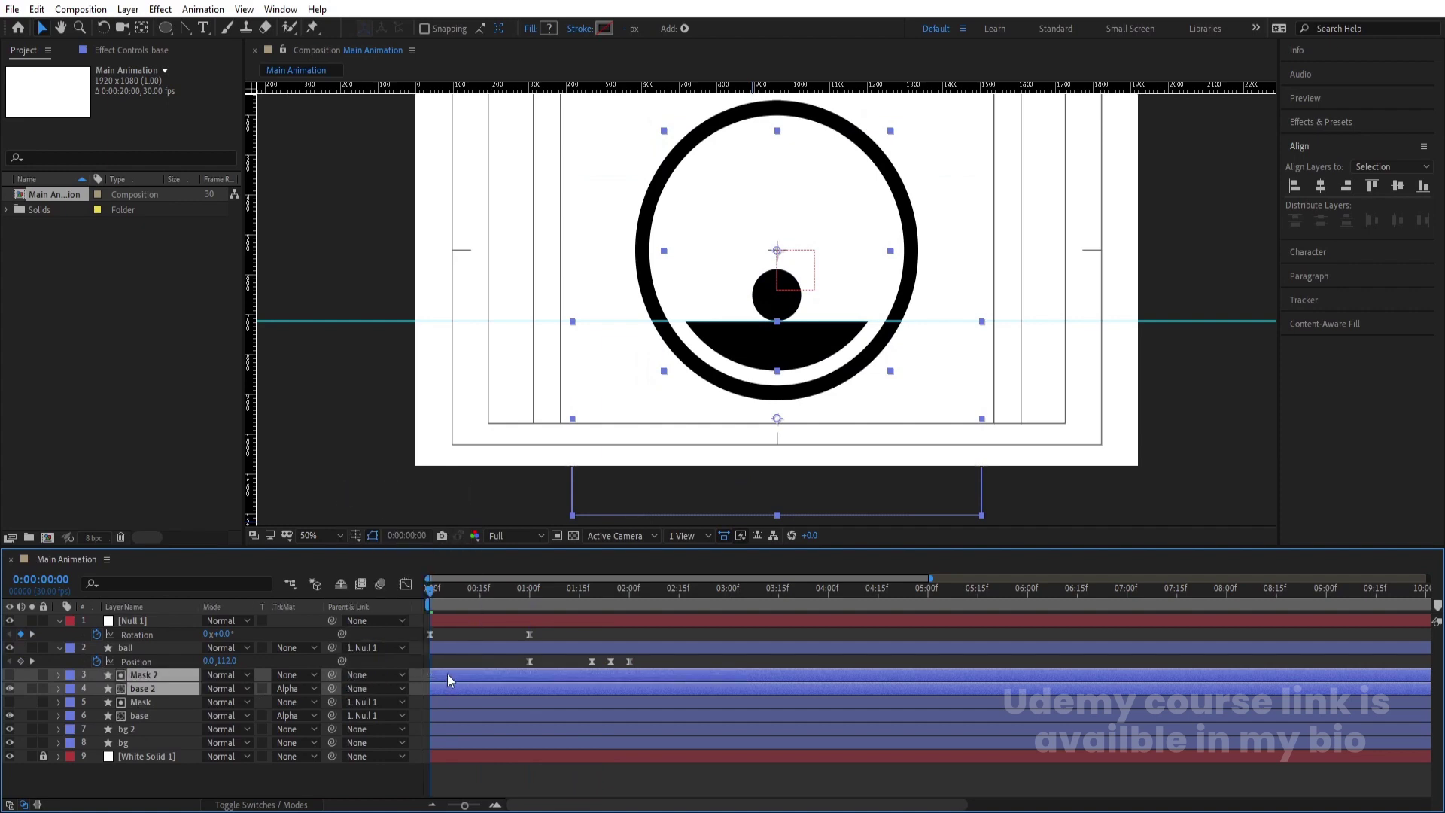
pyautogui.press('space')
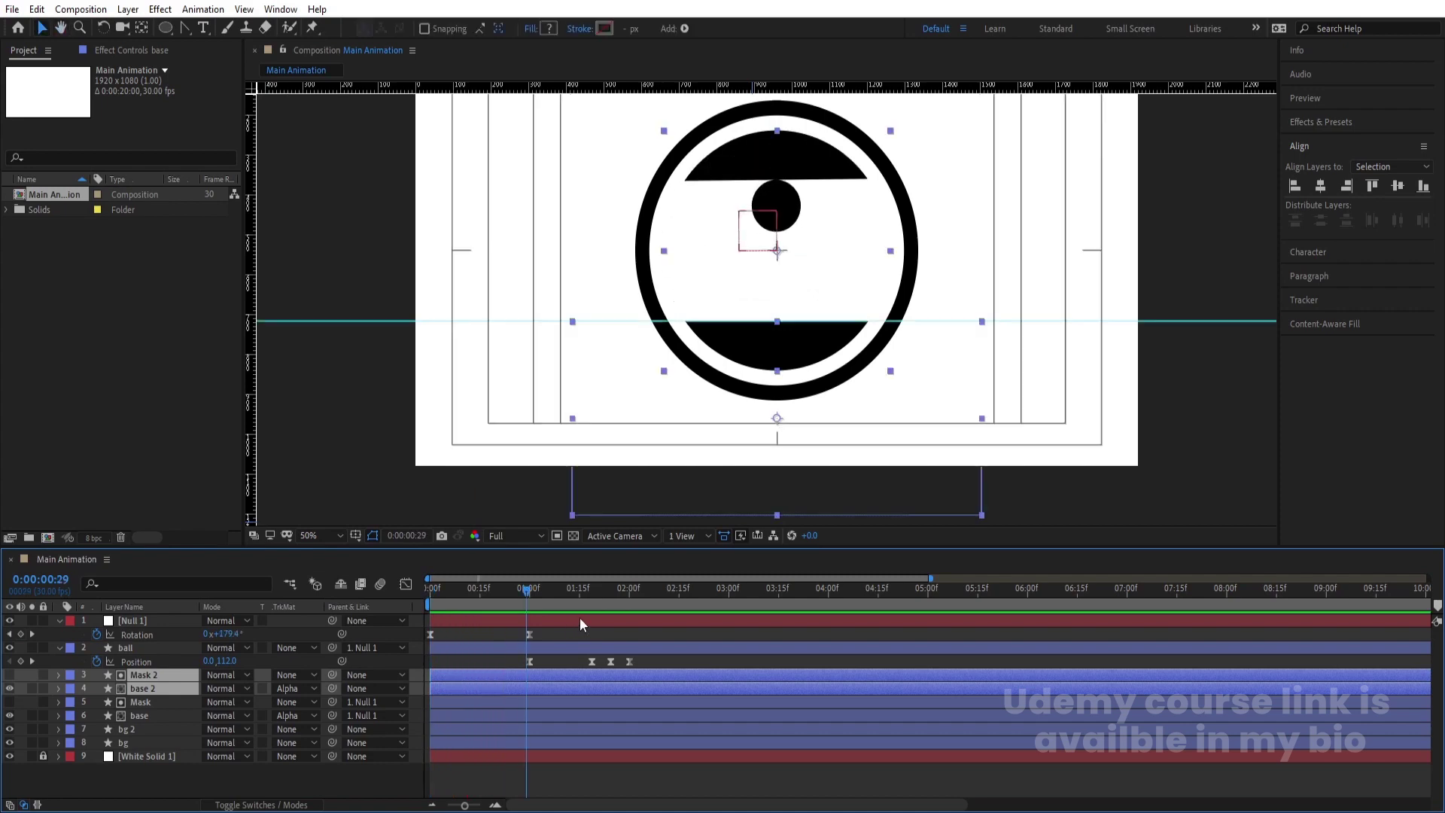
pyautogui.press('pagedown')
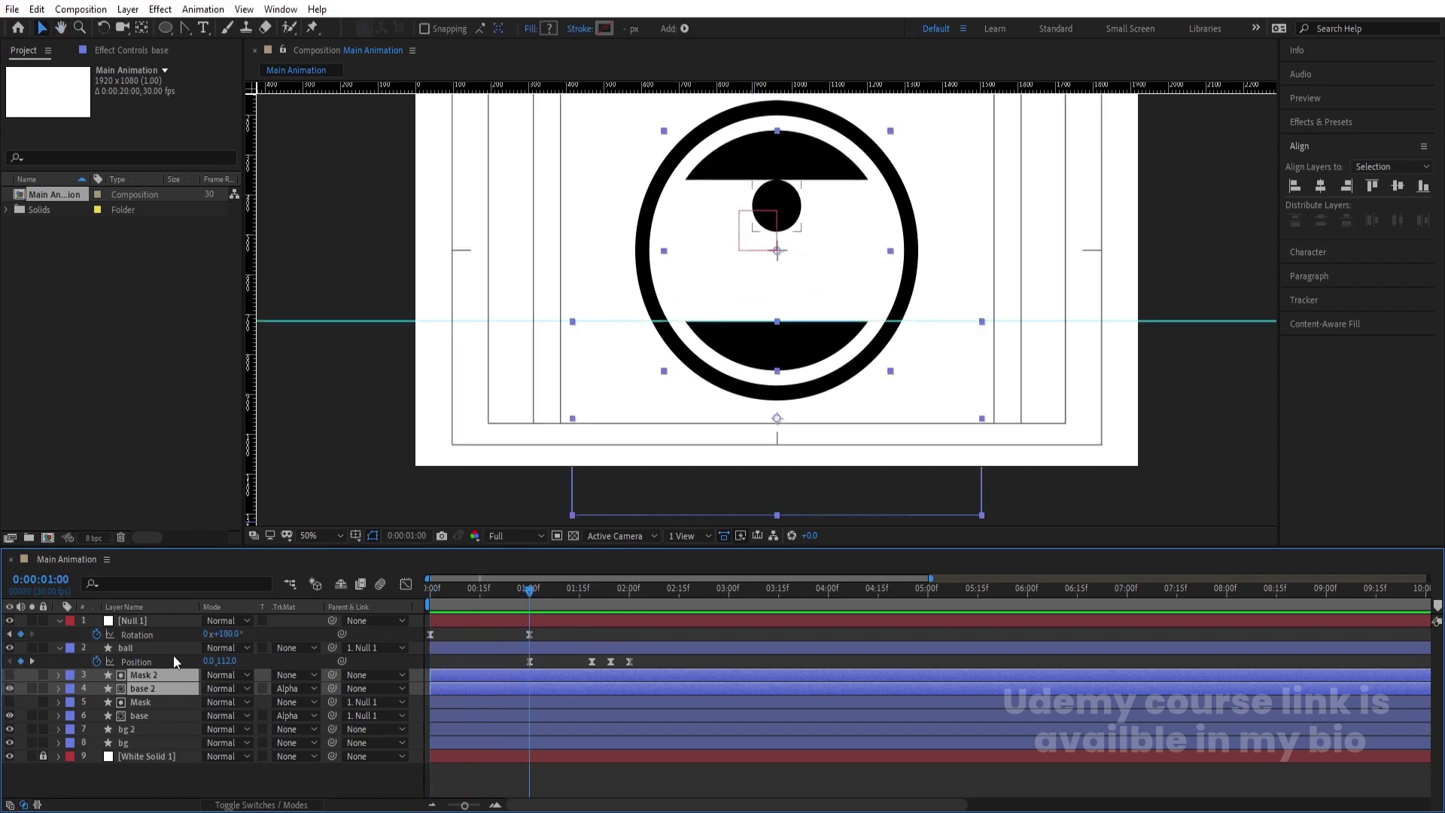
pyautogui.hotkey('alt', '[')
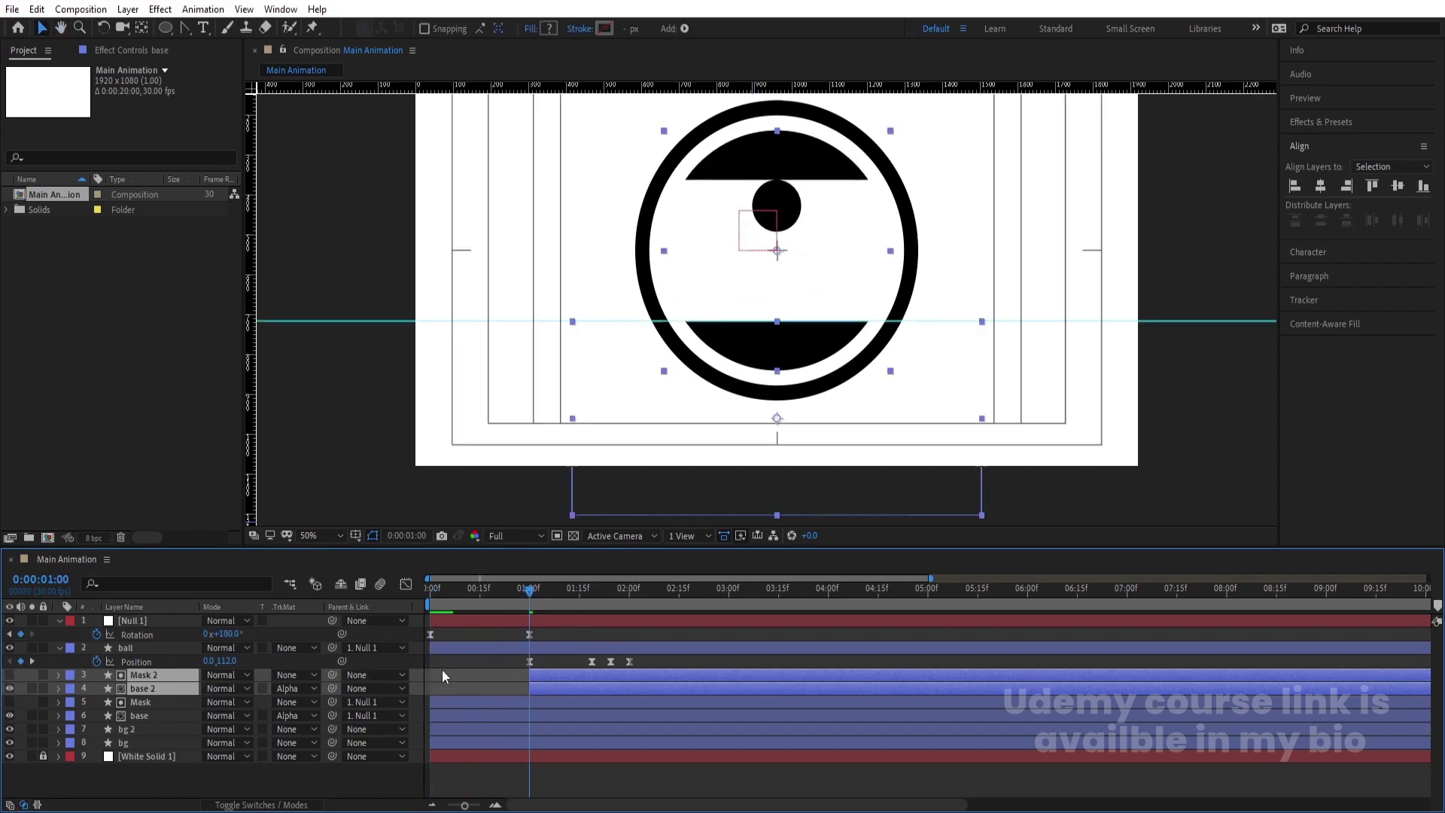
pyautogui.click(449, 667)
# Keyframe base 2's Position at 1 second, sliding it down to 960,1096
pyautogui.click(151, 684)
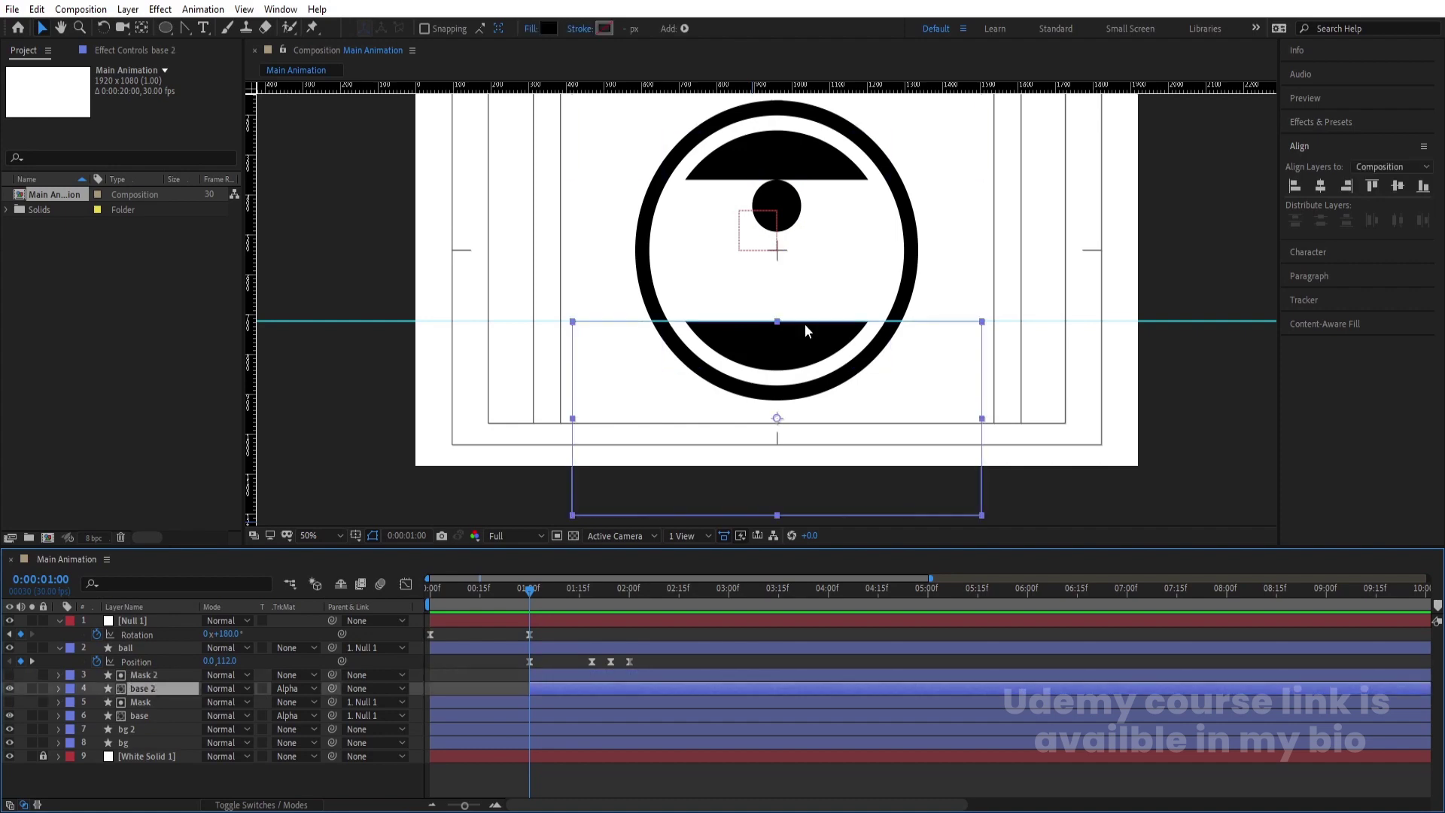
pyautogui.press('p')
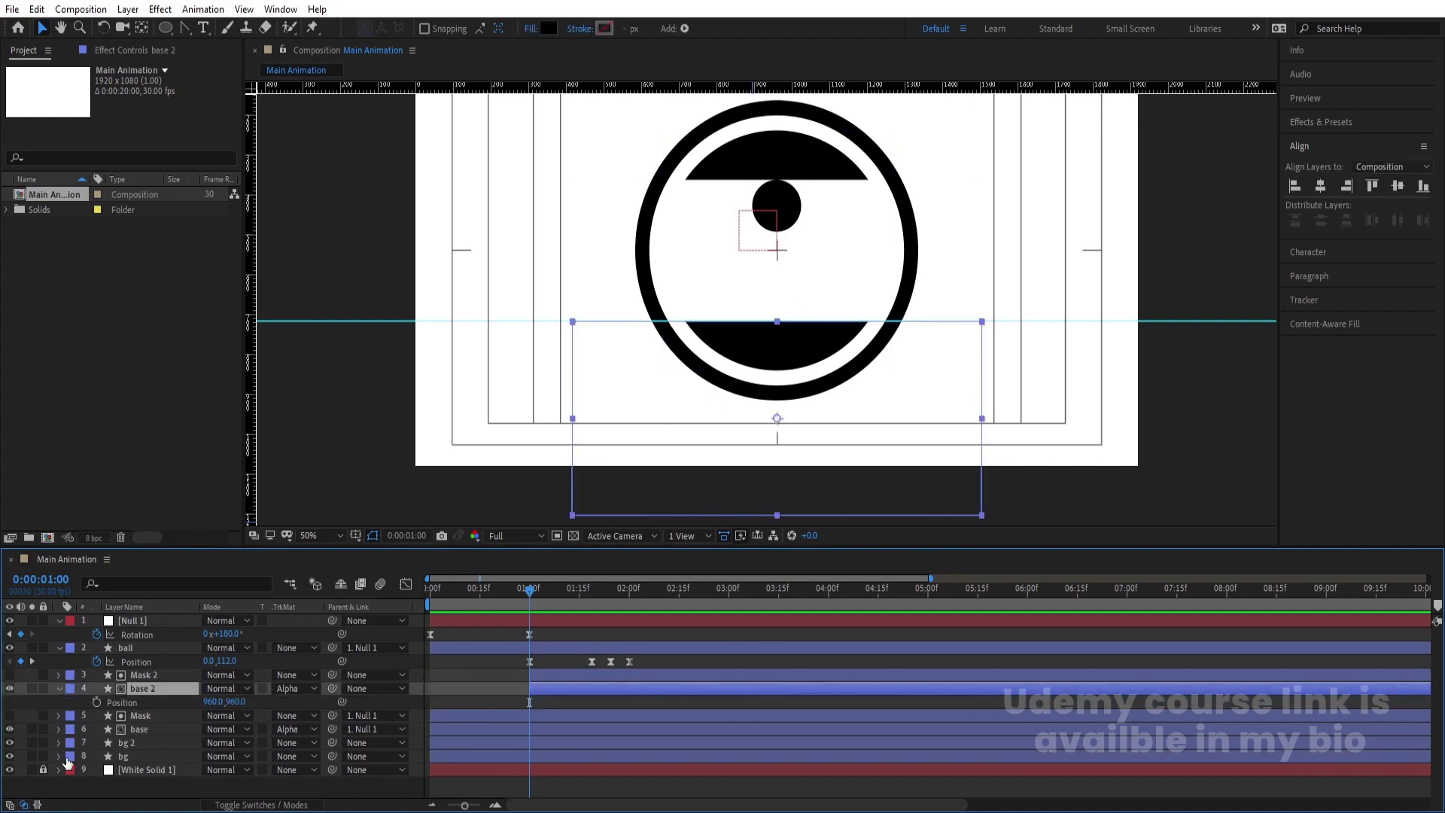
pyautogui.click(97, 701)
pyautogui.press('k')
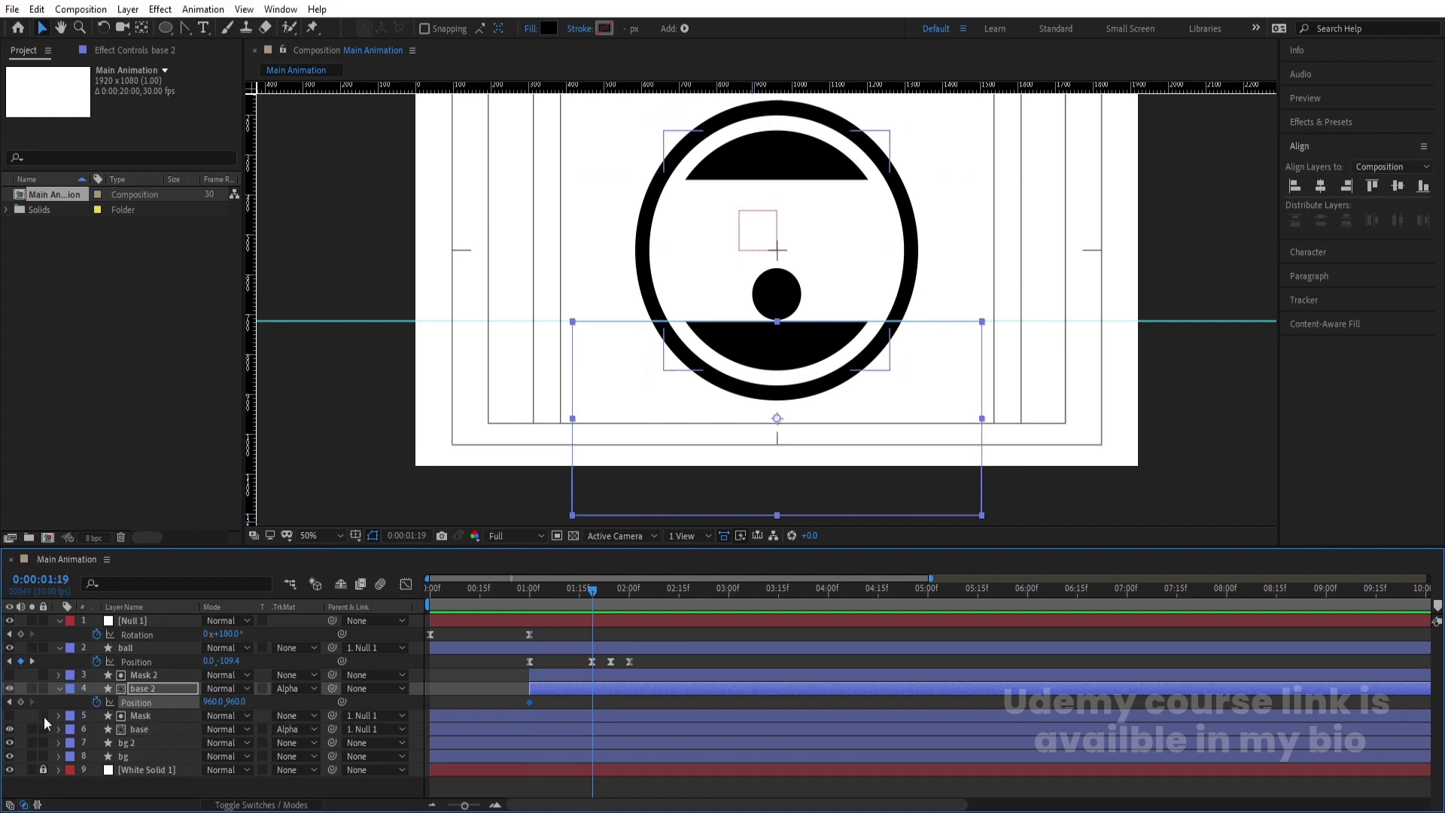
pyautogui.click(9, 702)
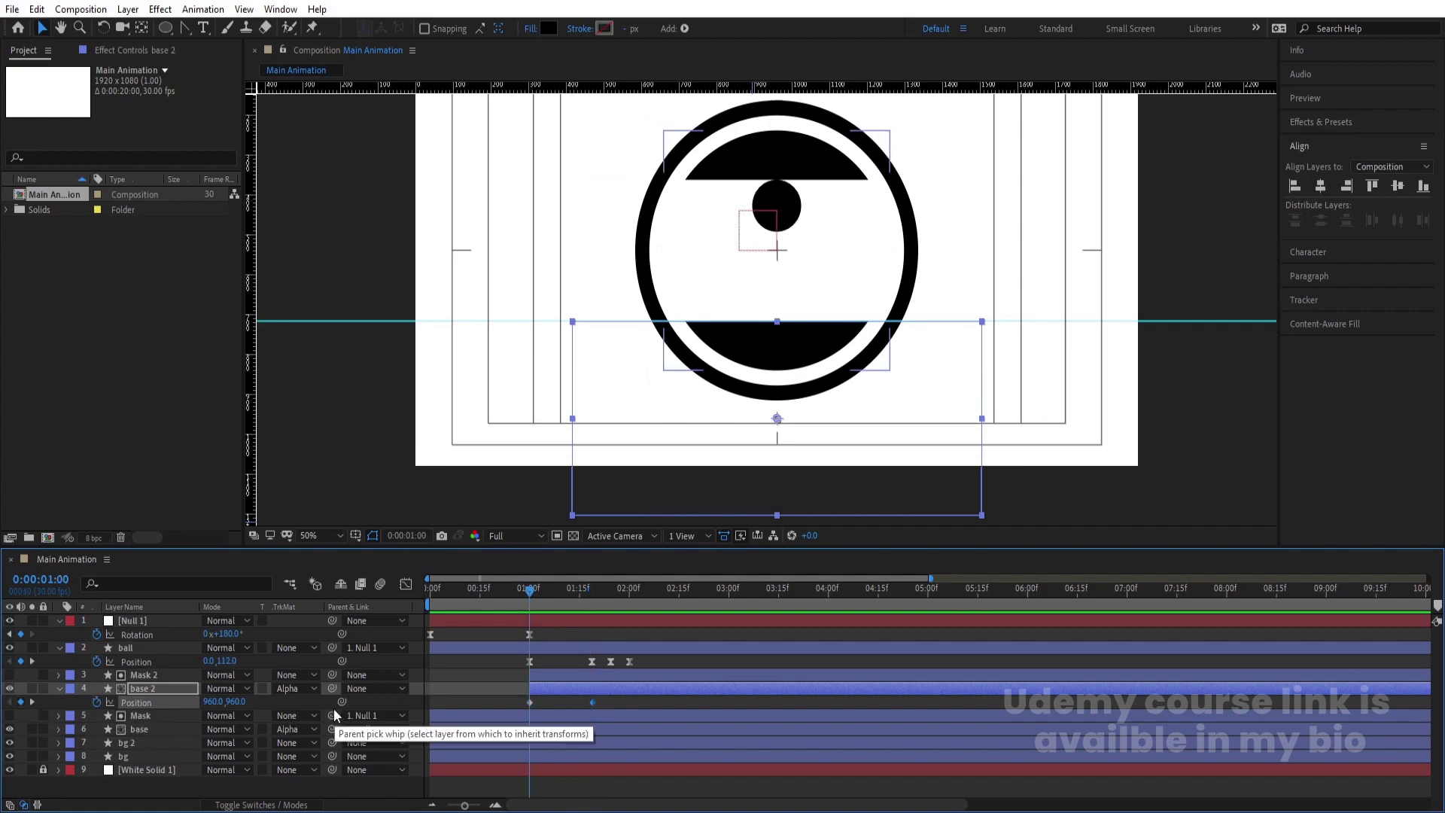
pyautogui.moveTo(236, 702); pyautogui.dragTo(337, 714)
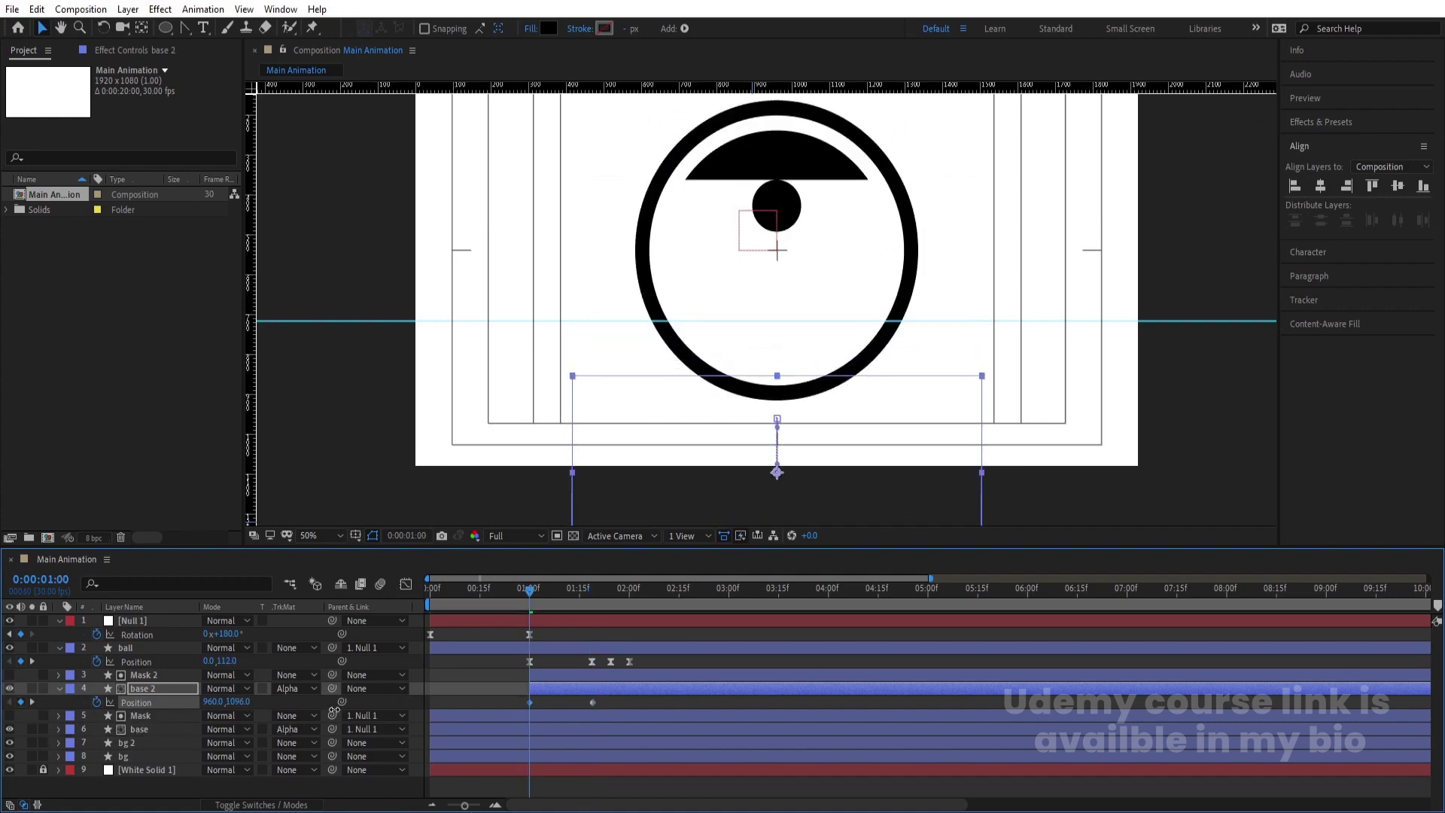
# Apply Easy Ease to base 2's Position keyframes and preview the lid
pyautogui.press('-')
pyautogui.press('Num_Lock')
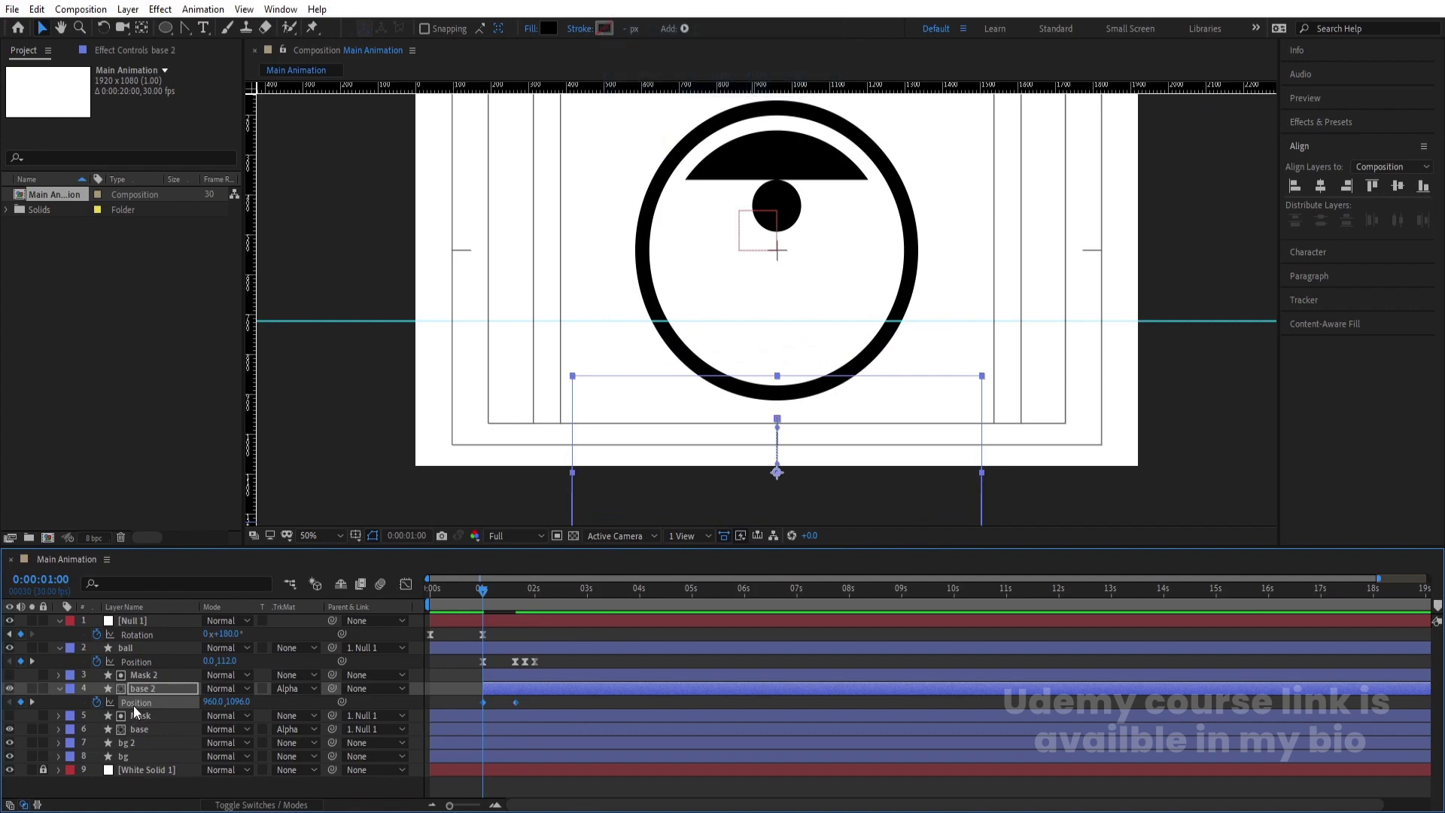
pyautogui.press('F9')
pyautogui.click(464, 639)
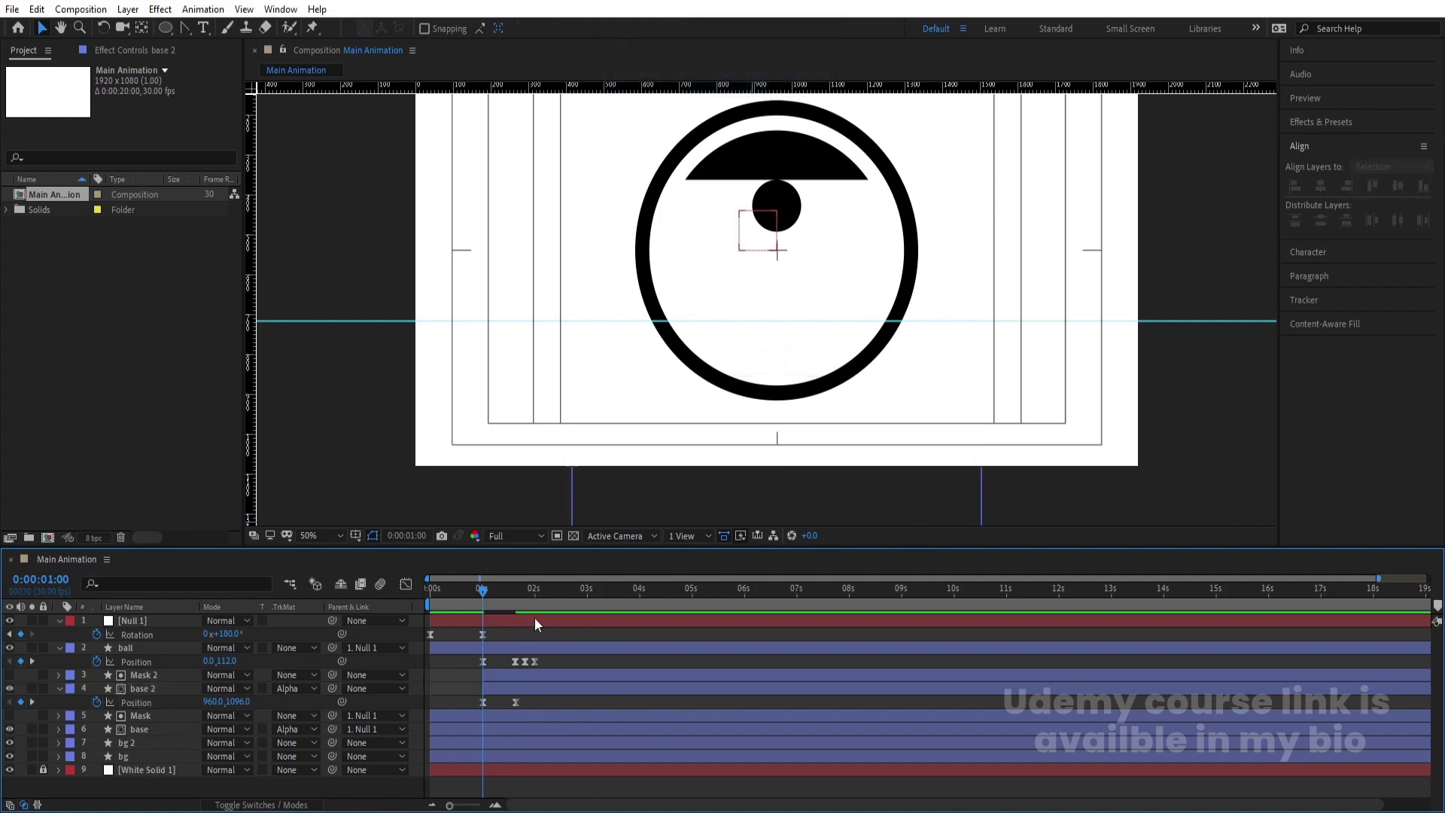
pyautogui.press('space')
pyautogui.press('space')
# Keyframe the base layer's Position from 0,420 at 1 second to 0,562 at 1:19
pyautogui.click(145, 727)
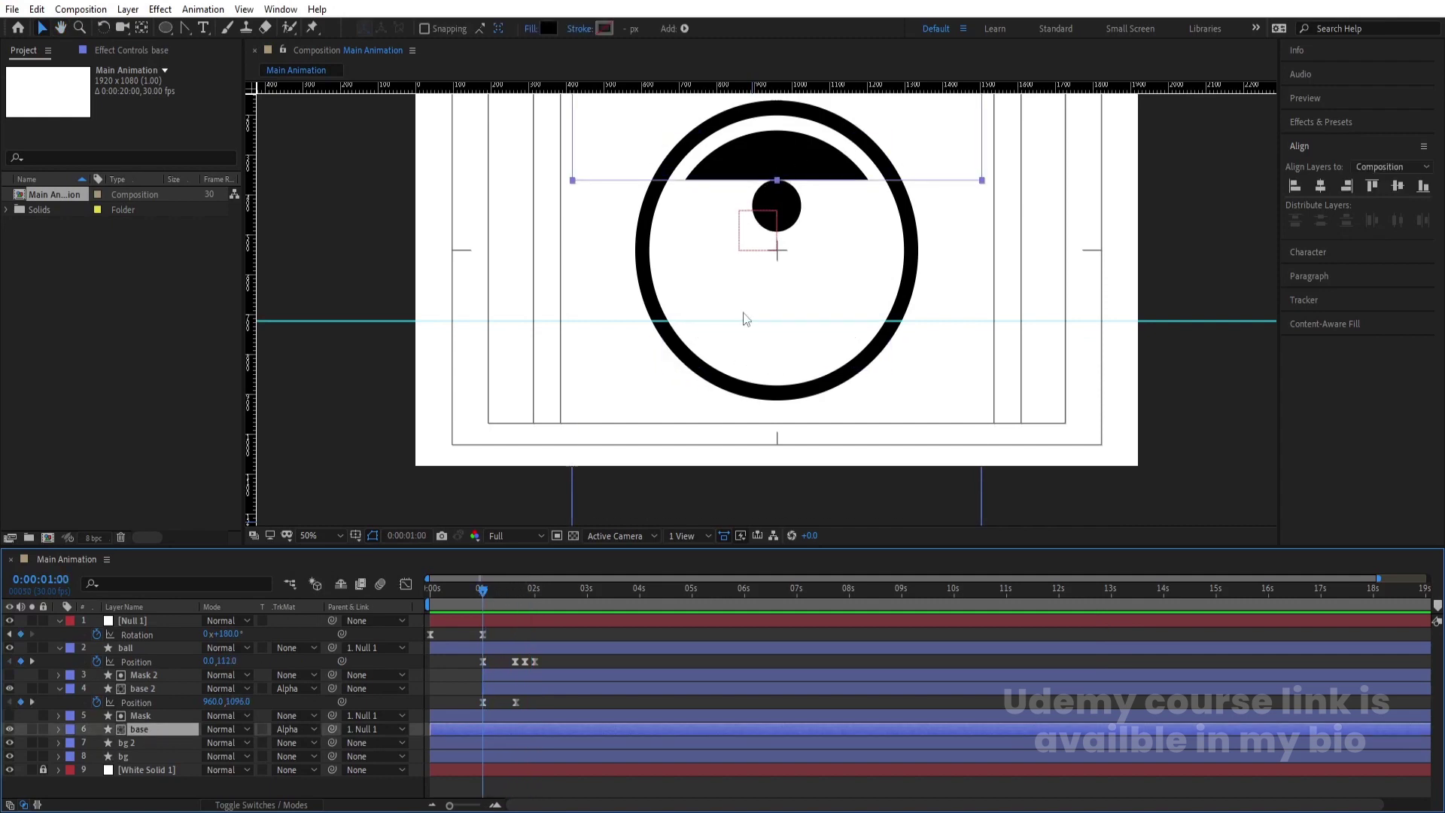
pyautogui.hotkey('alt', 'shift', 'p')
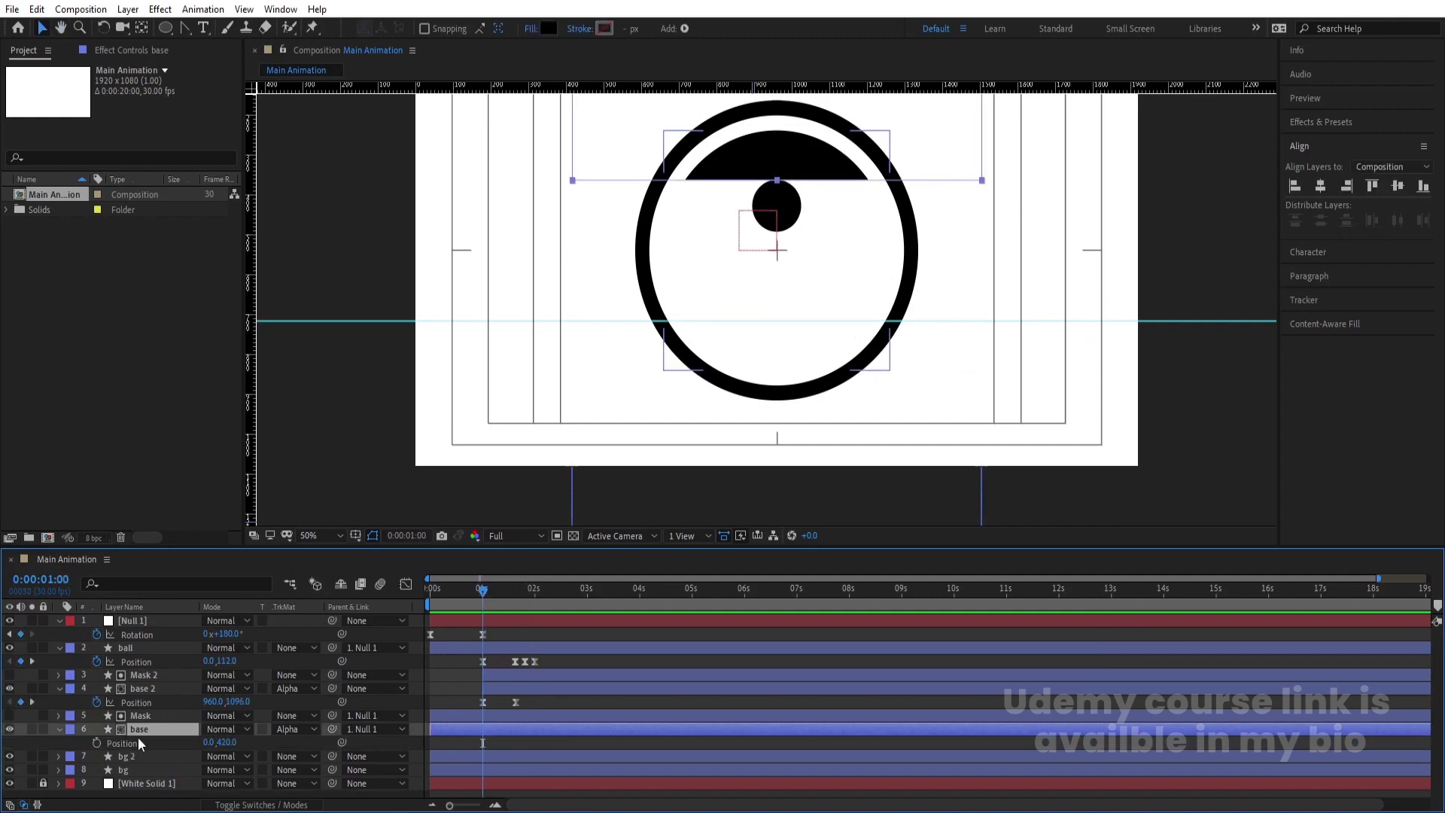
pyautogui.click(95, 744)
pyautogui.press('k')
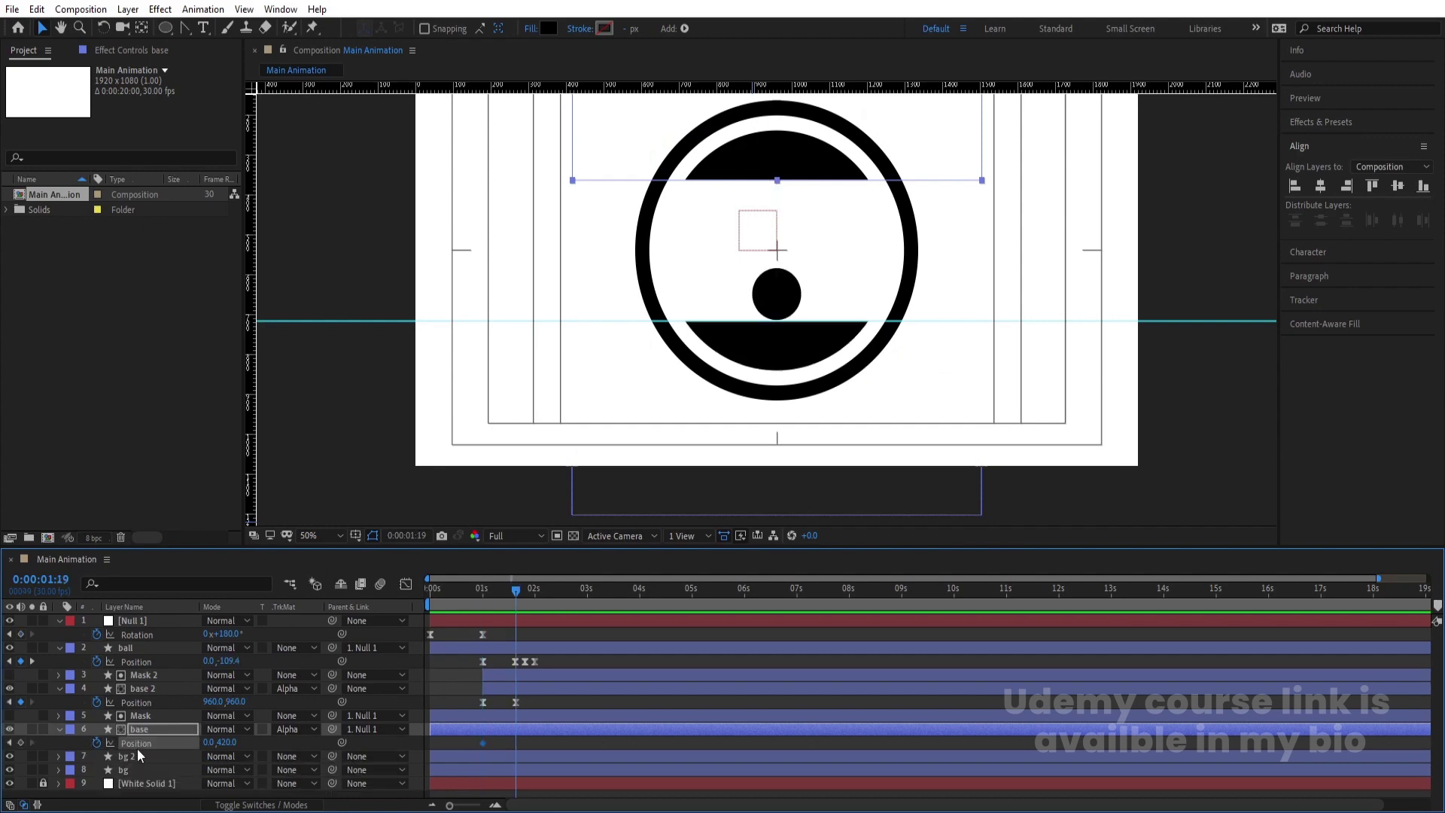
pyautogui.moveTo(230, 744)
pyautogui.mouseDown()
pyautogui.moveTo(212, 744)
pyautogui.moveTo(328, 736)
pyautogui.moveTo(226, 744)
pyautogui.mouseUp()
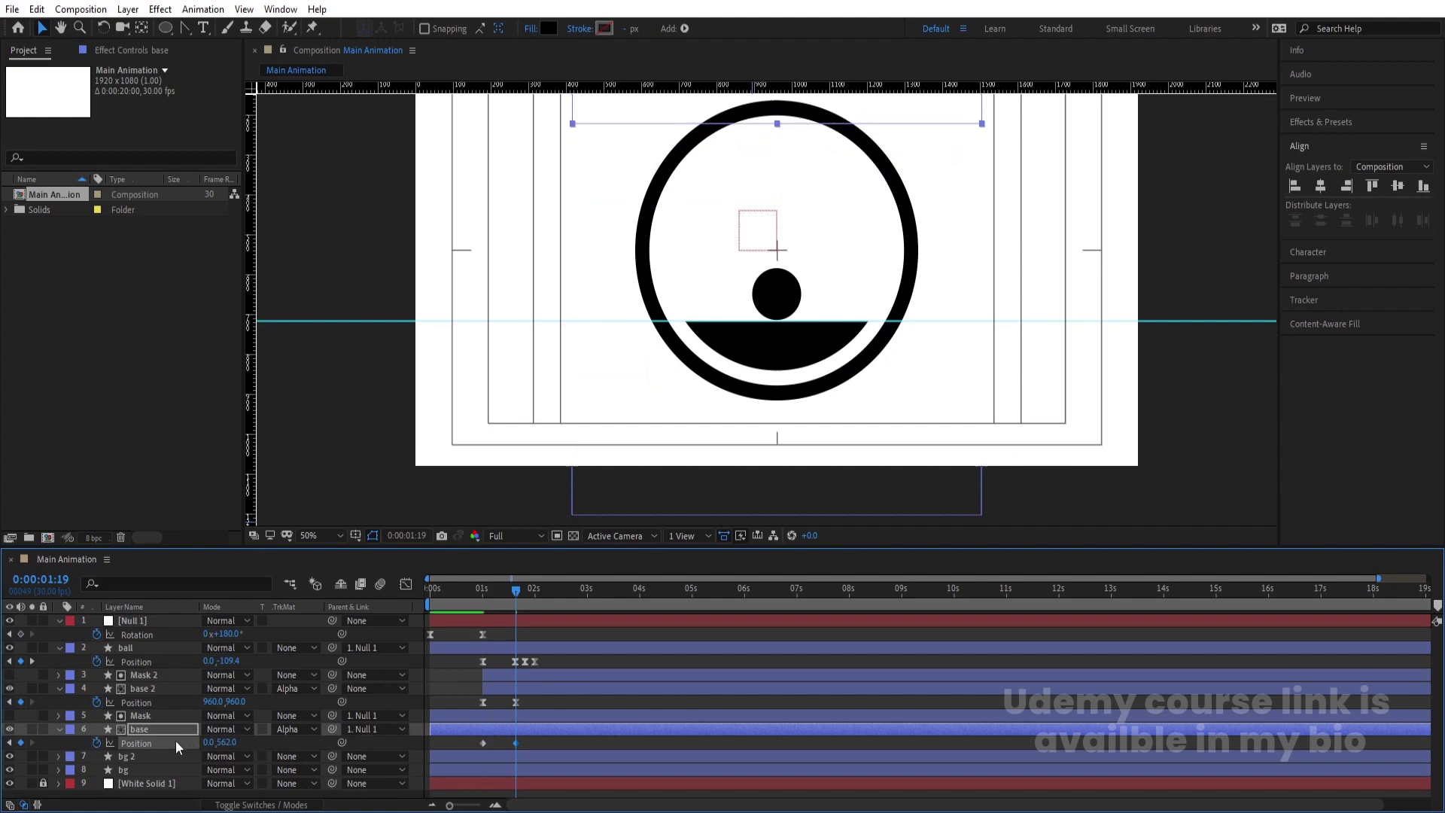
# Set the viewer magnification to Fit and preview the lowering half-disc
pyautogui.moveTo(516, 591); pyautogui.dragTo(427, 603)
pyautogui.click(334, 536)
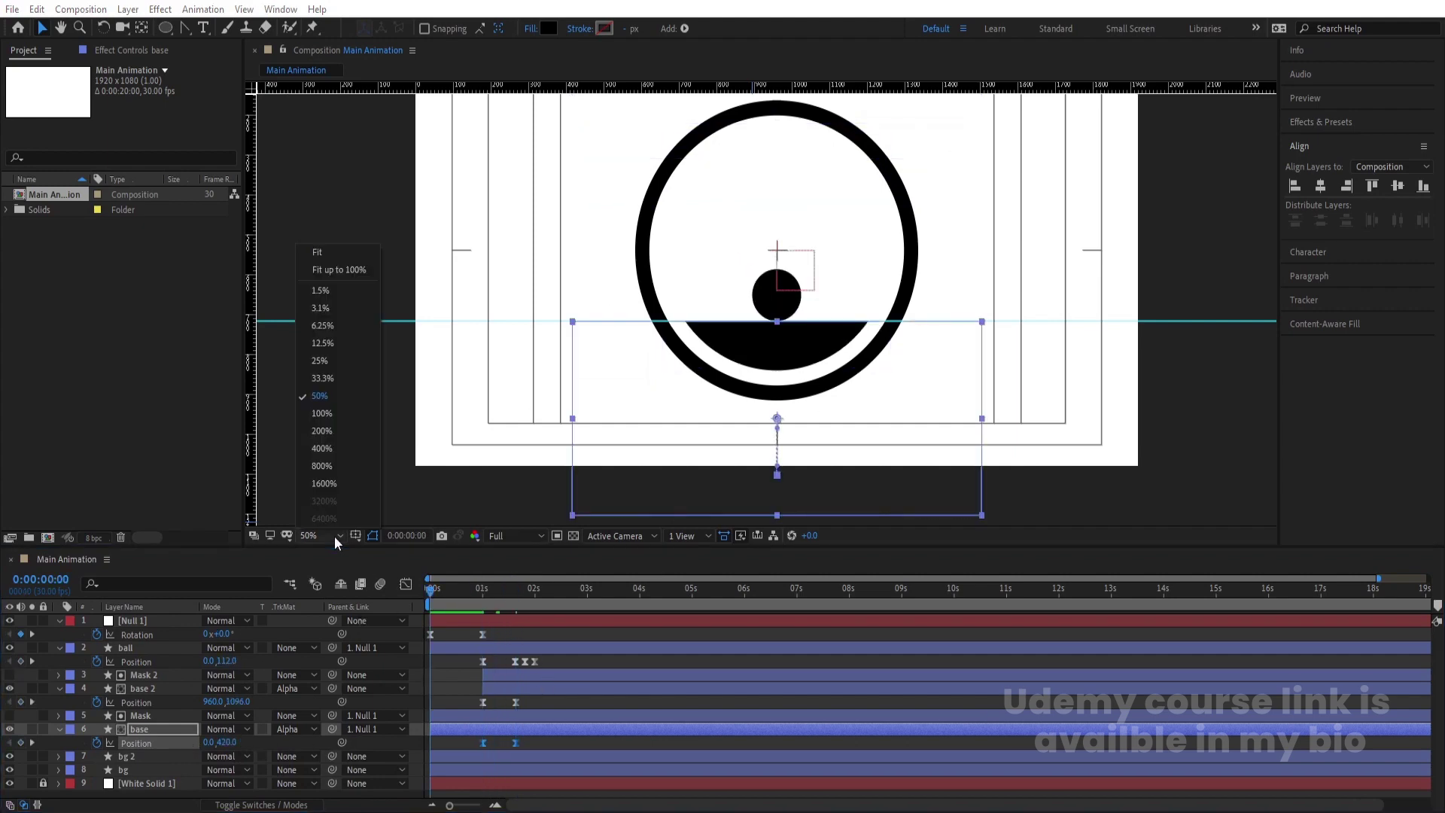
pyautogui.click(319, 251)
pyautogui.press('space')
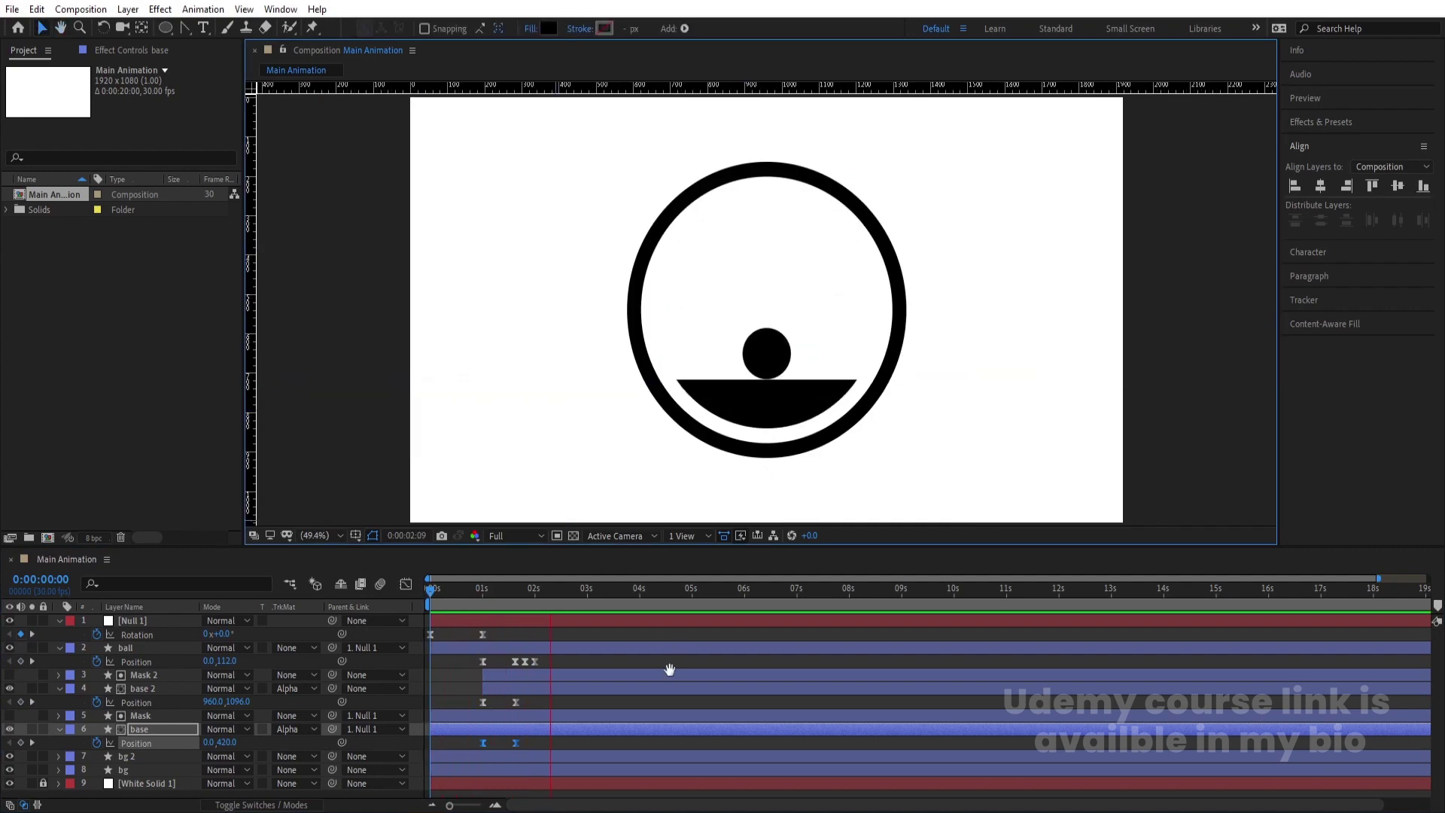
pyautogui.press('space')
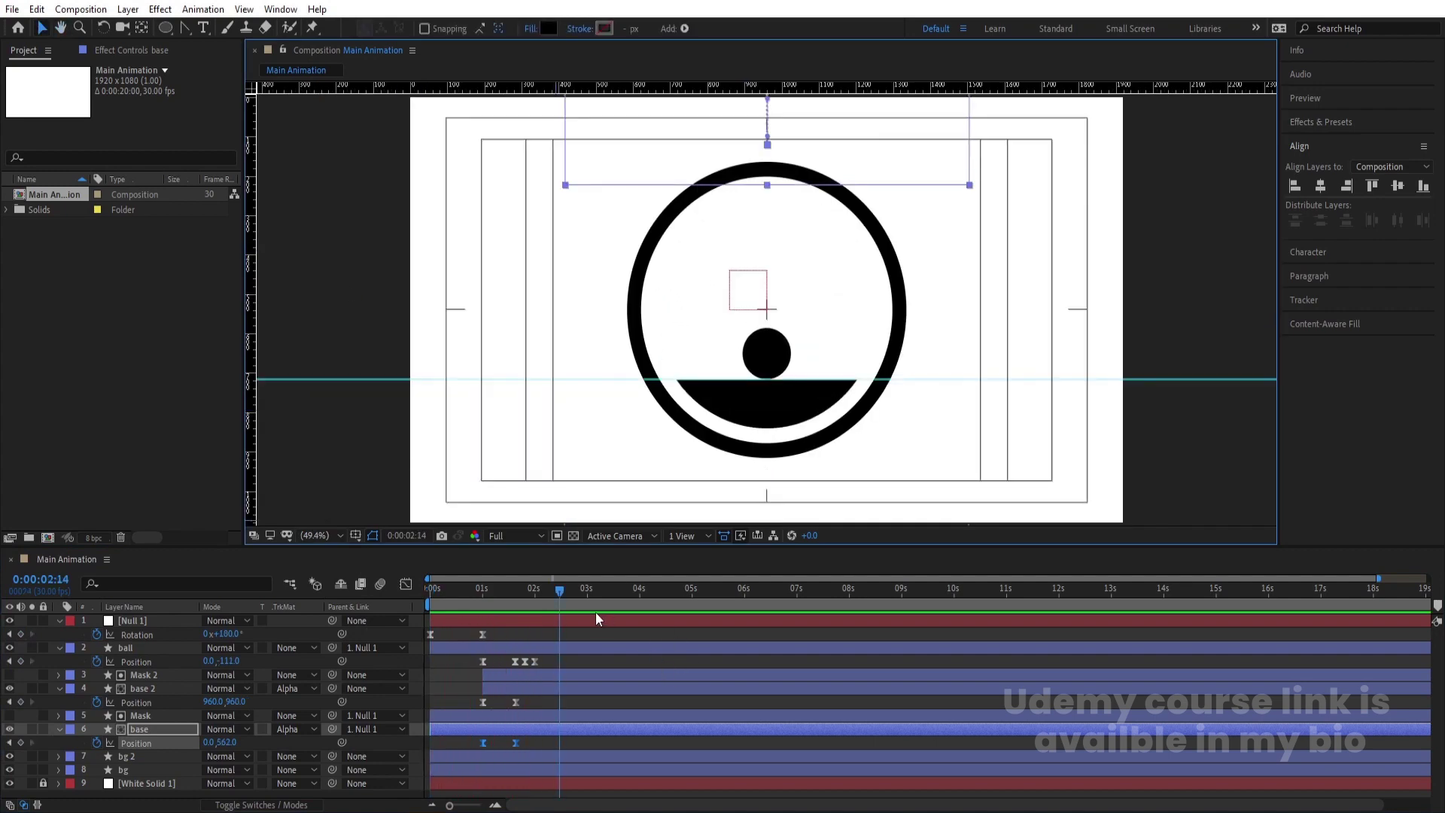
pyautogui.click(554, 635)
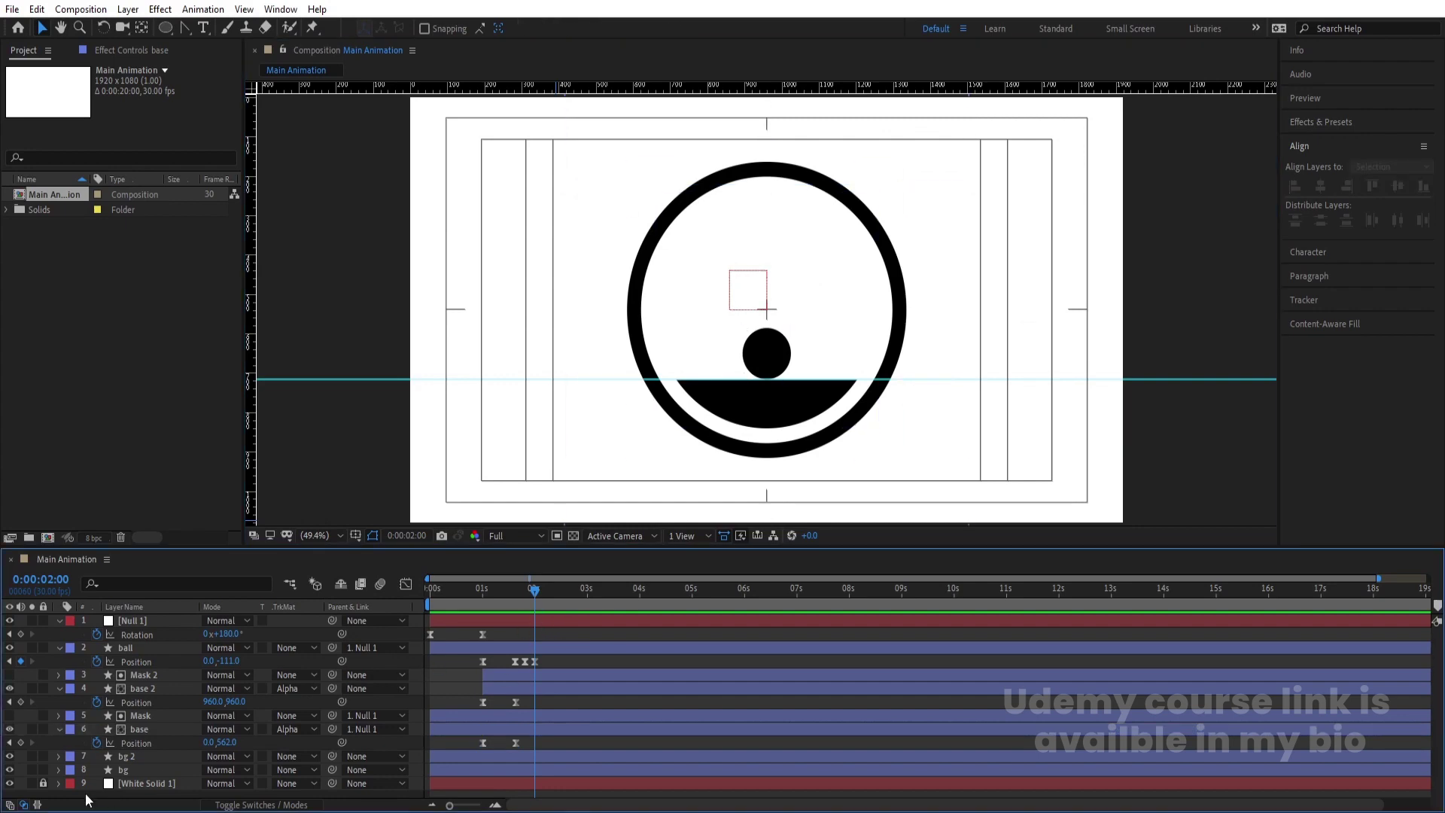
# Pre-compose the eye layers from Null 1 to bg into a precomp named 'Animation'
pyautogui.click(125, 768)
pyautogui.keyDown('shift'); pyautogui.click(146, 624); pyautogui.keyUp('shift')
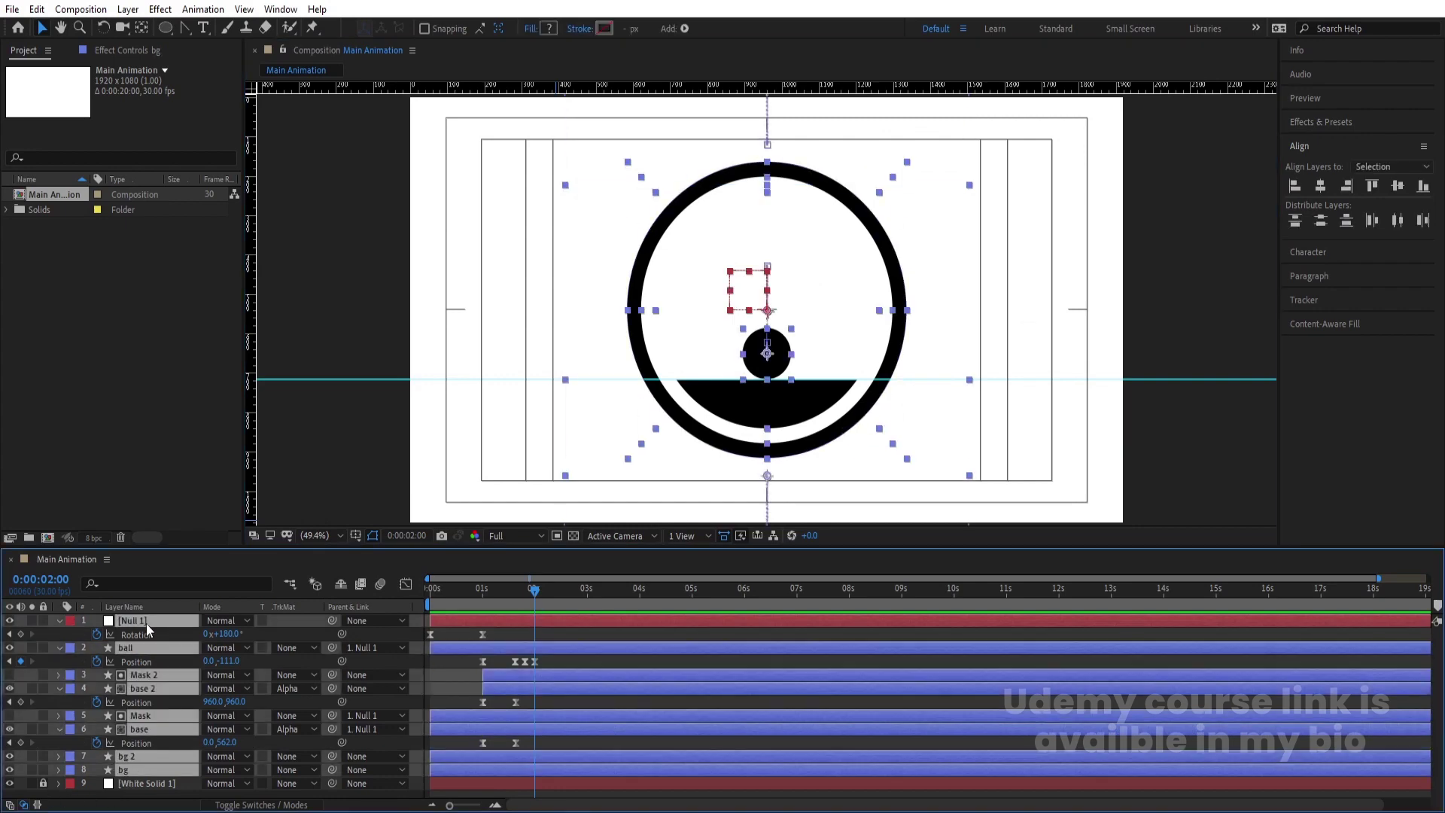
pyautogui.hotkey('ctrl', 'shift', 'c')
pyautogui.write('An')
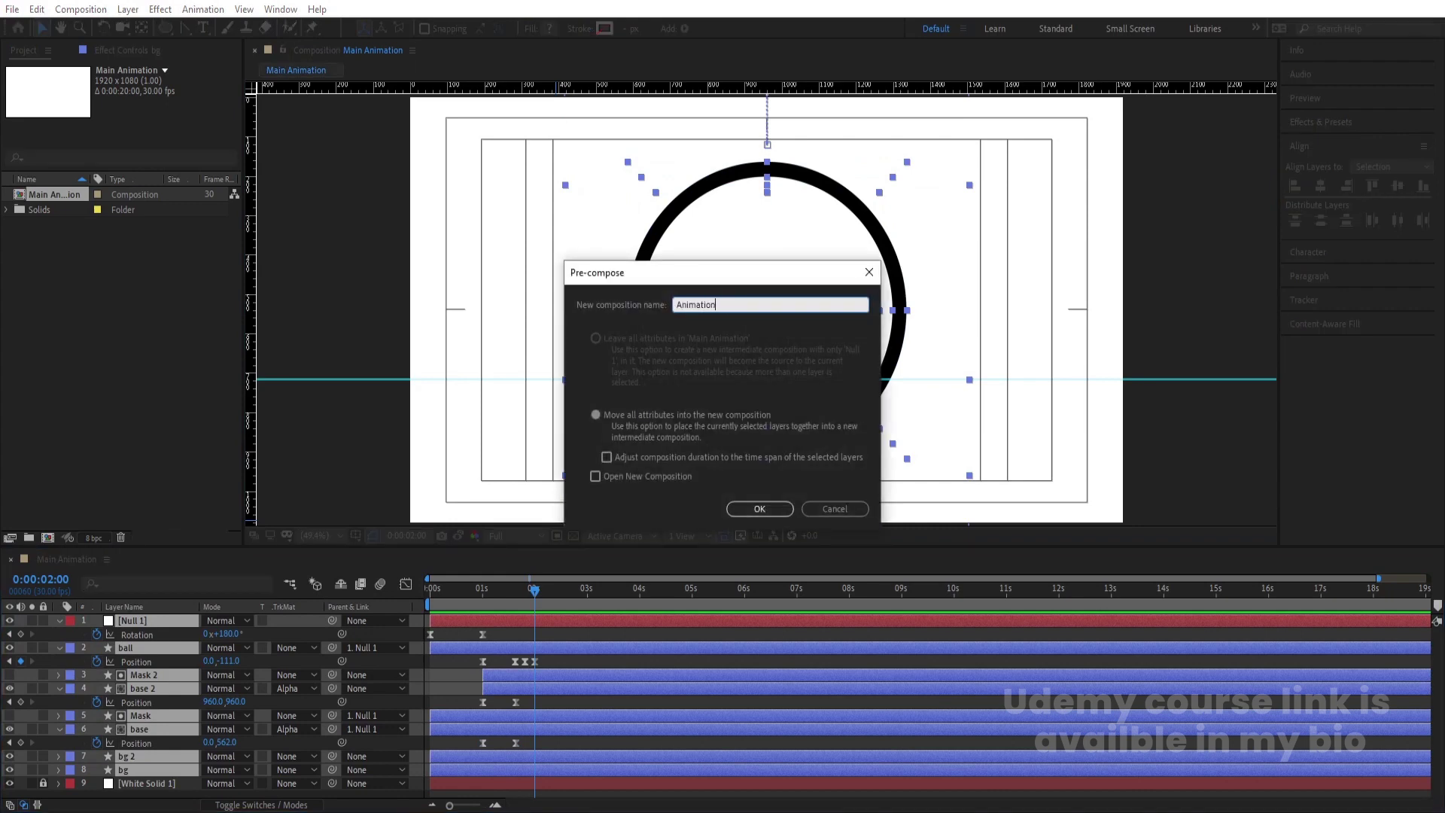
pyautogui.write('imation')
pyautogui.press('Return')
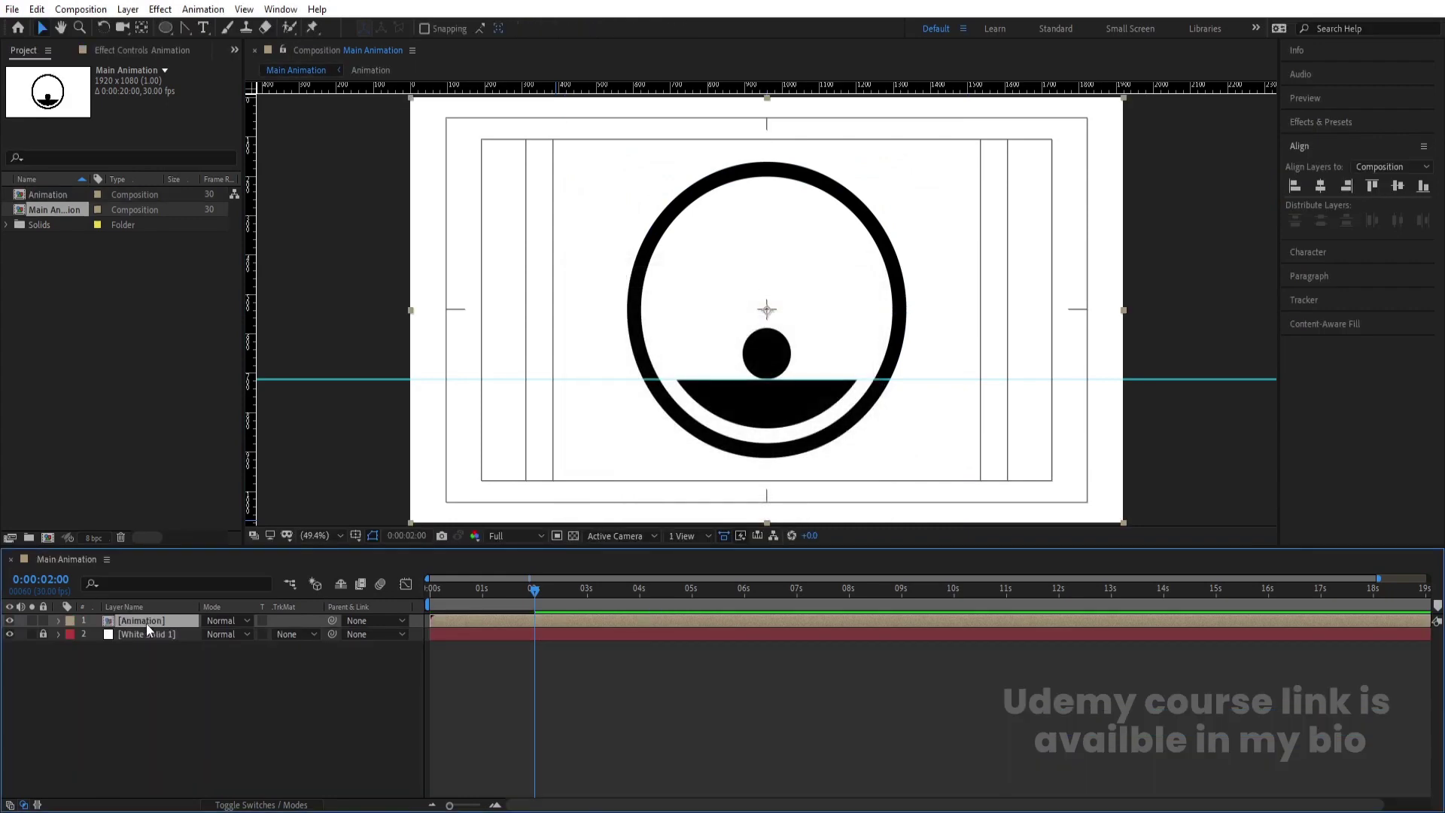
# Trim the Animation precomp to a 2-second work area and return to Main Animation
pyautogui.doubleClick(146, 623)
pyautogui.scroll(2, 494, 630)
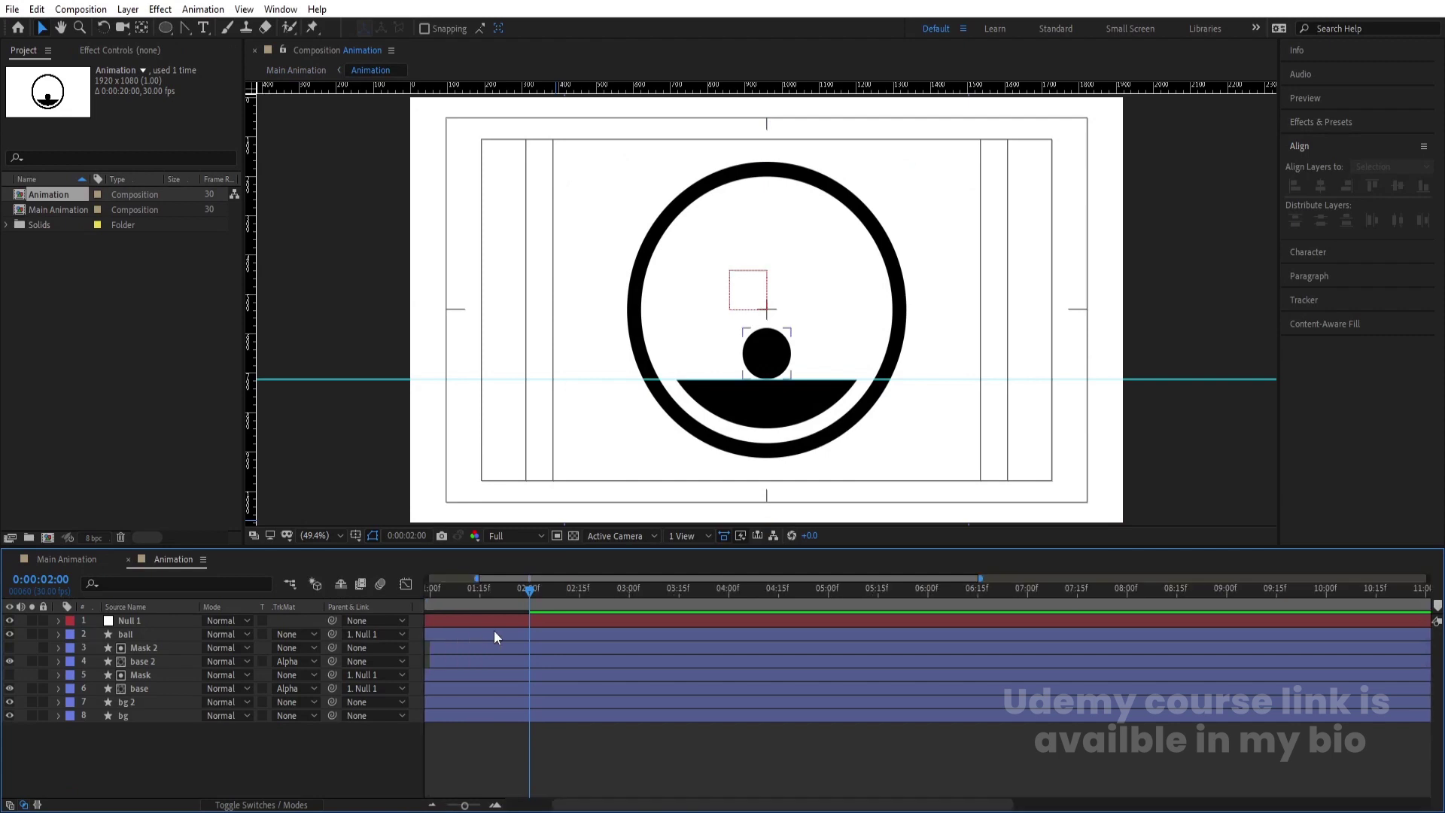
pyautogui.press('n')
pyautogui.rightClick(505, 606)
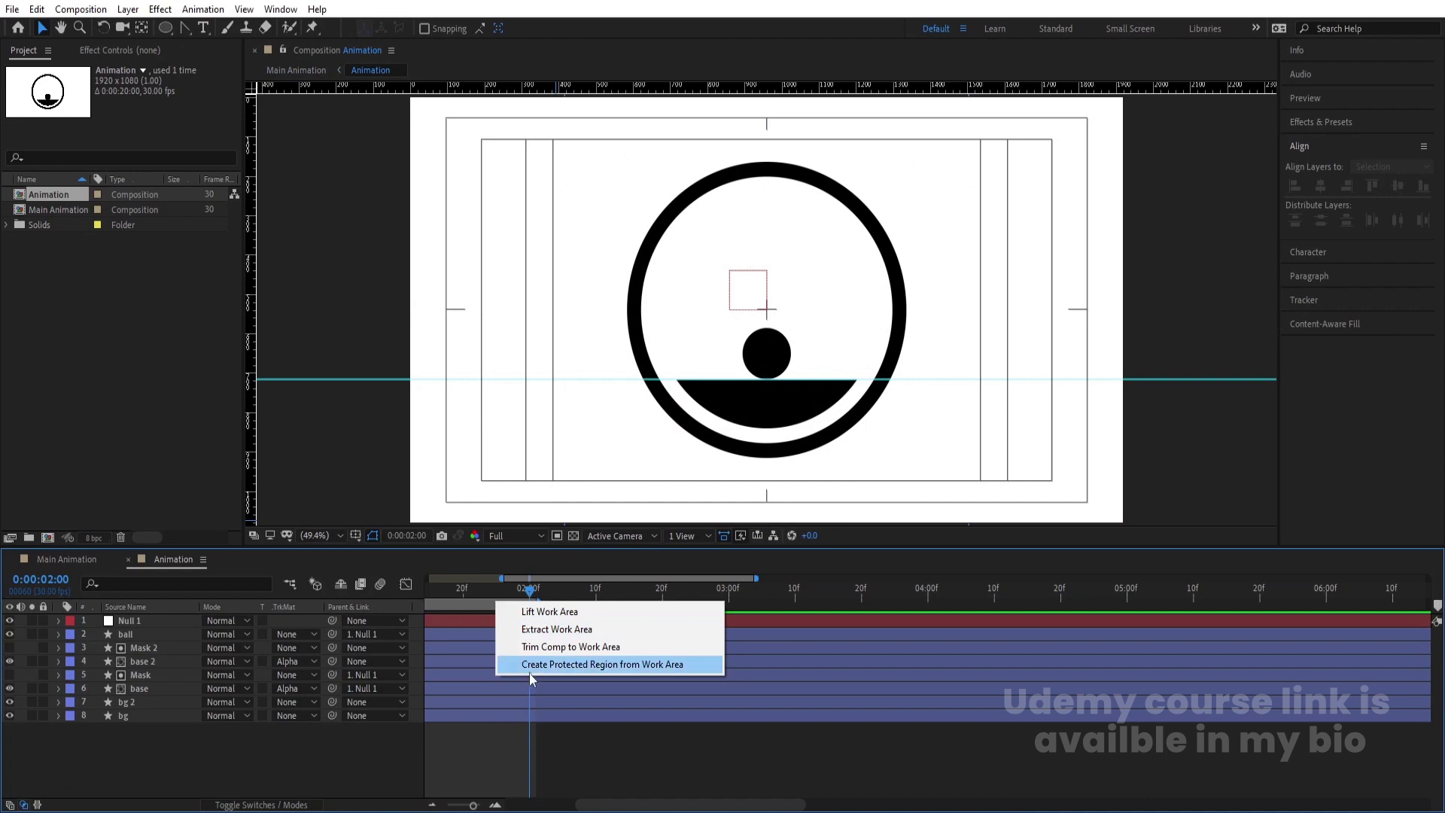
pyautogui.click(531, 647)
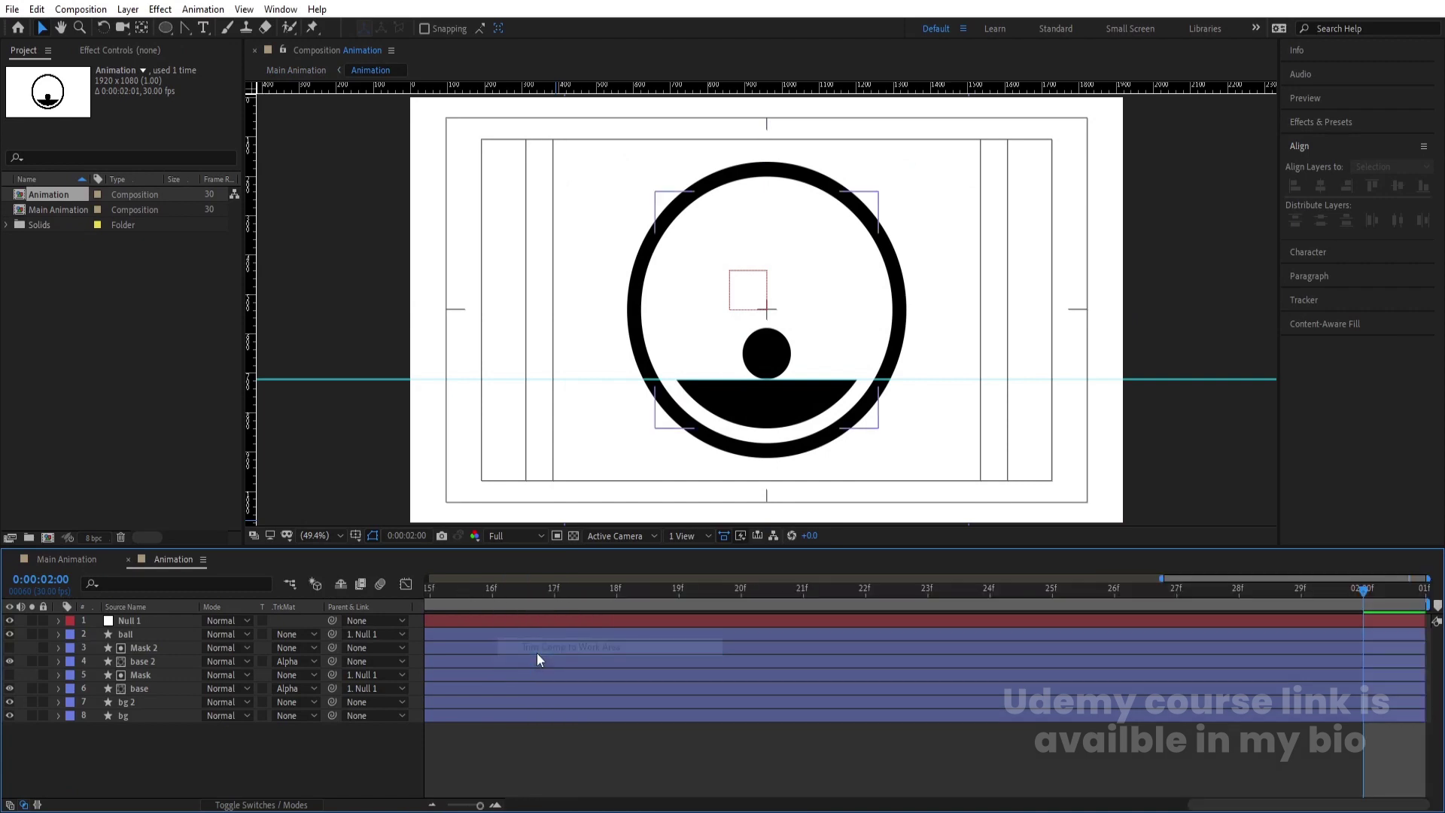
pyautogui.click(83, 560)
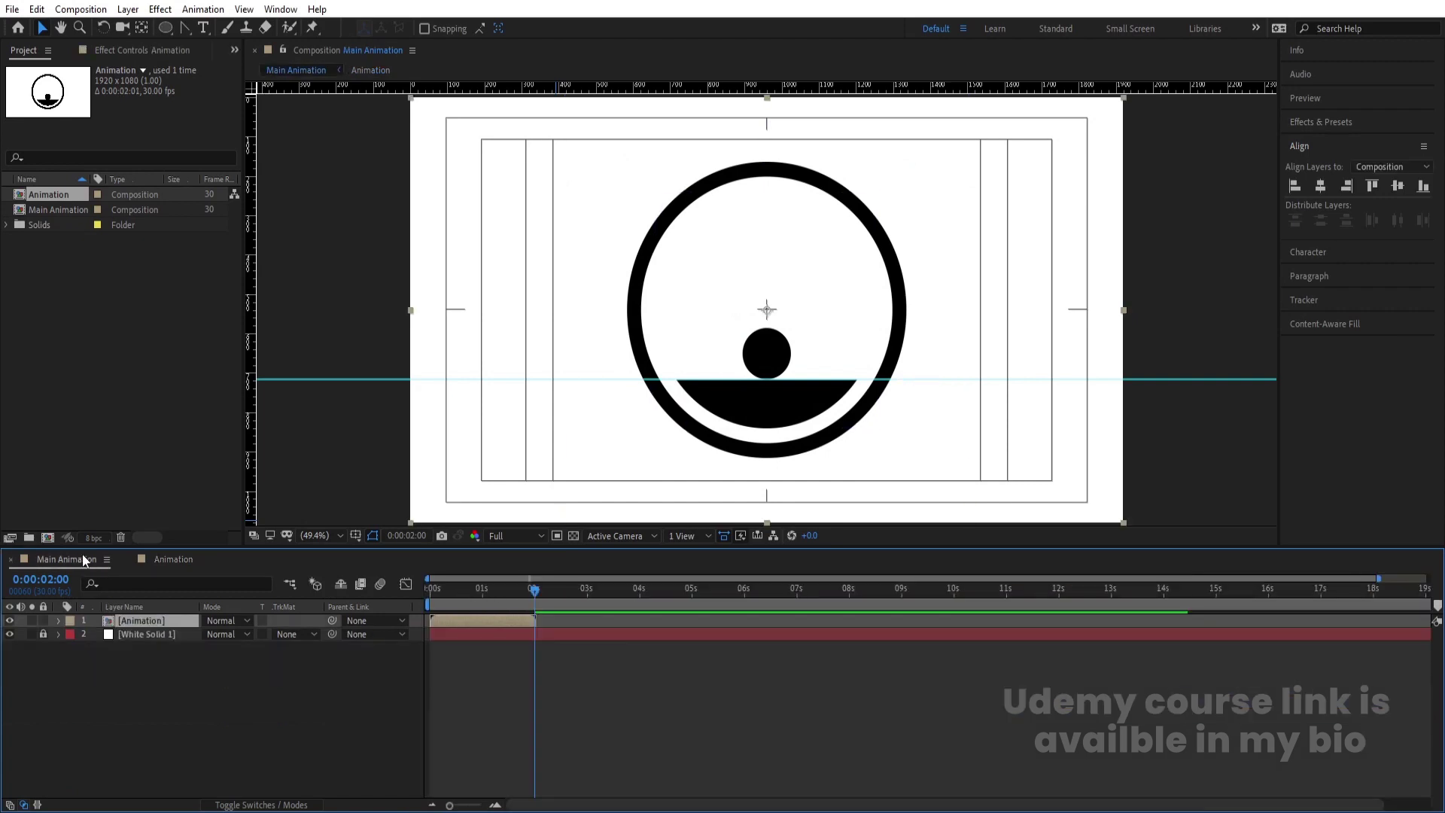
# Enable Time Remapping on the Animation layer and delete its extra last keyframe
pyautogui.rightClick(518, 622)
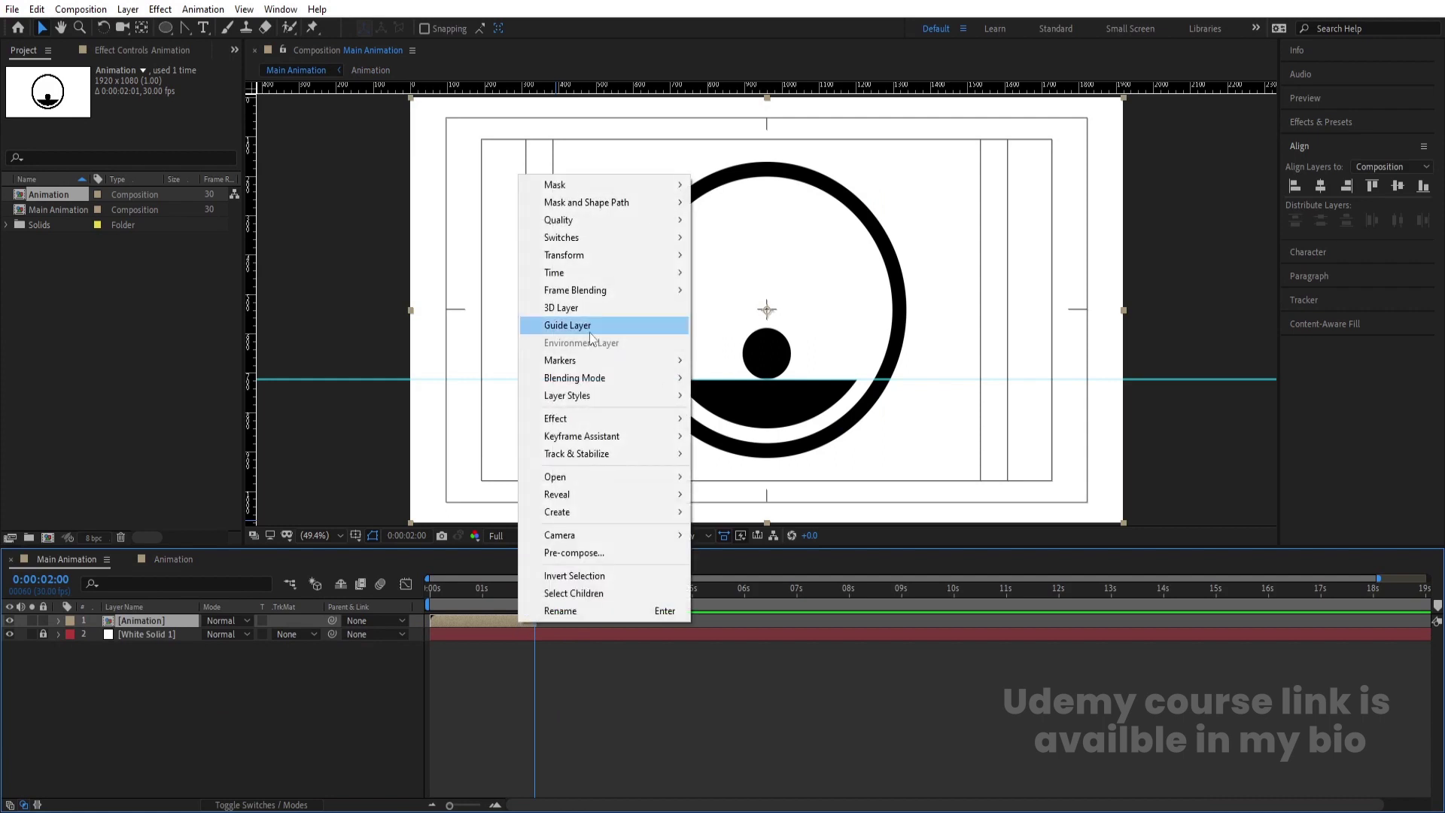
pyautogui.moveTo(602, 273)
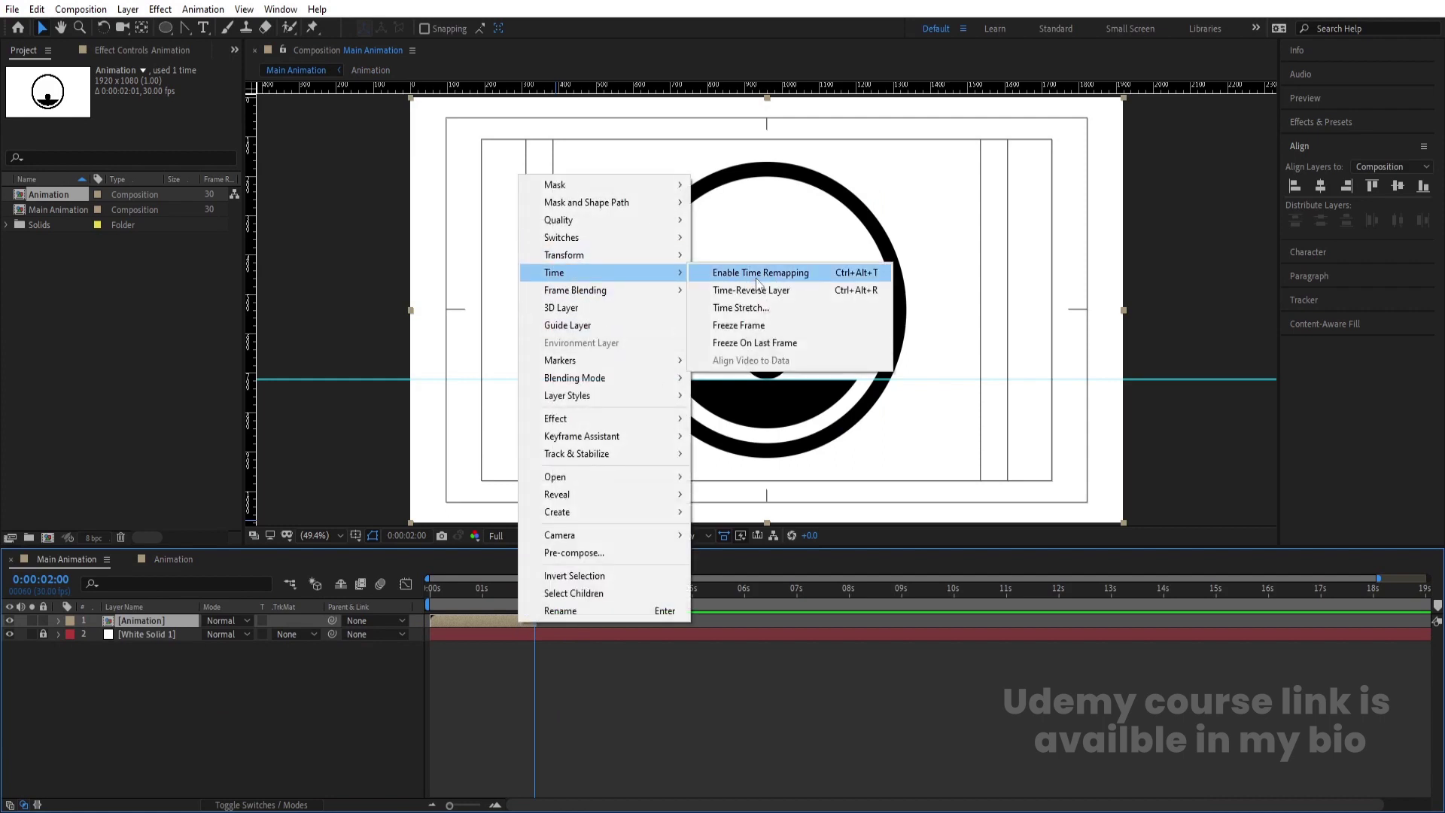
pyautogui.click(757, 274)
pyautogui.scroll(10, 553, 677)
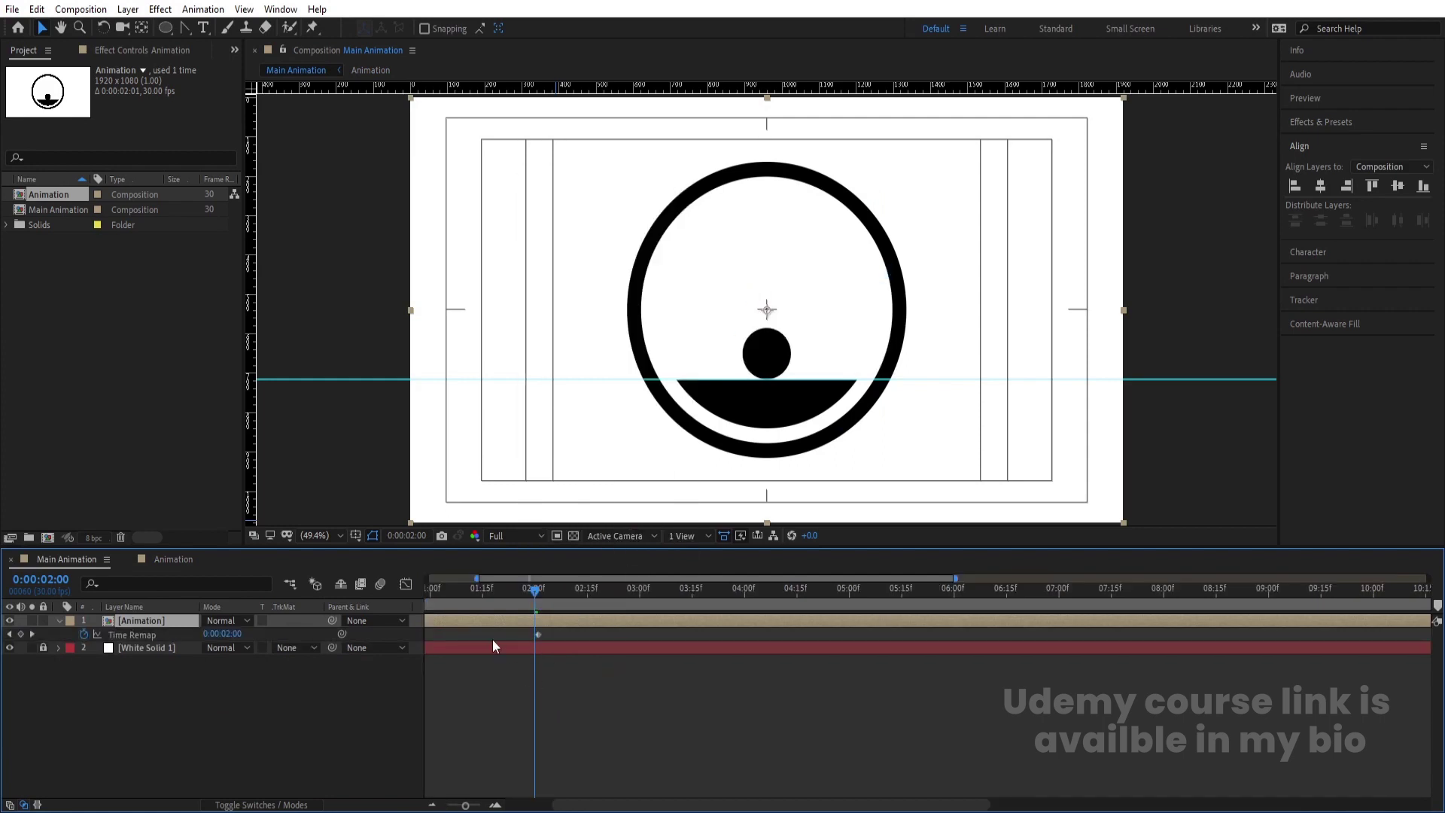
pyautogui.click(562, 634)
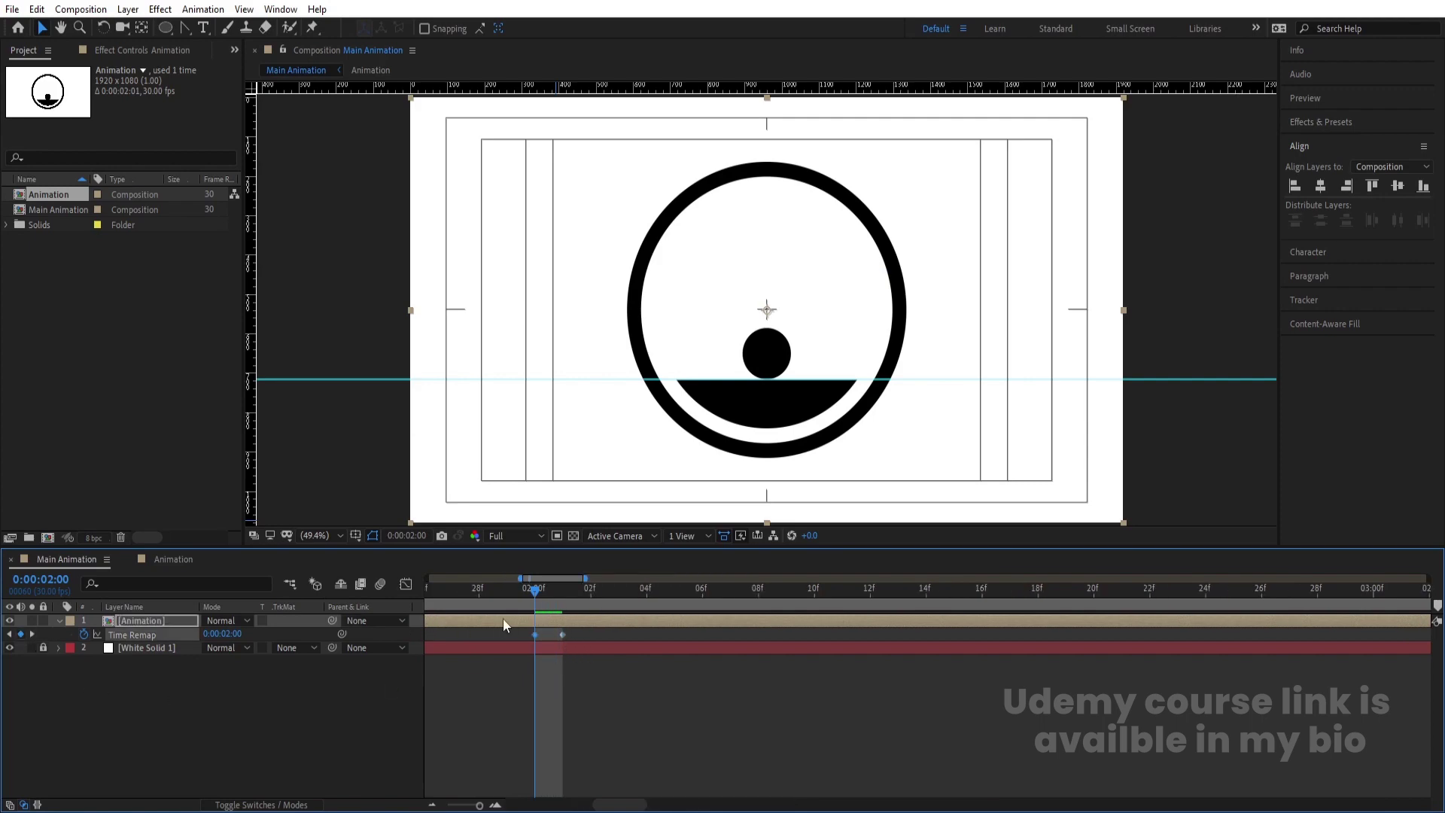
pyautogui.press('Delete')
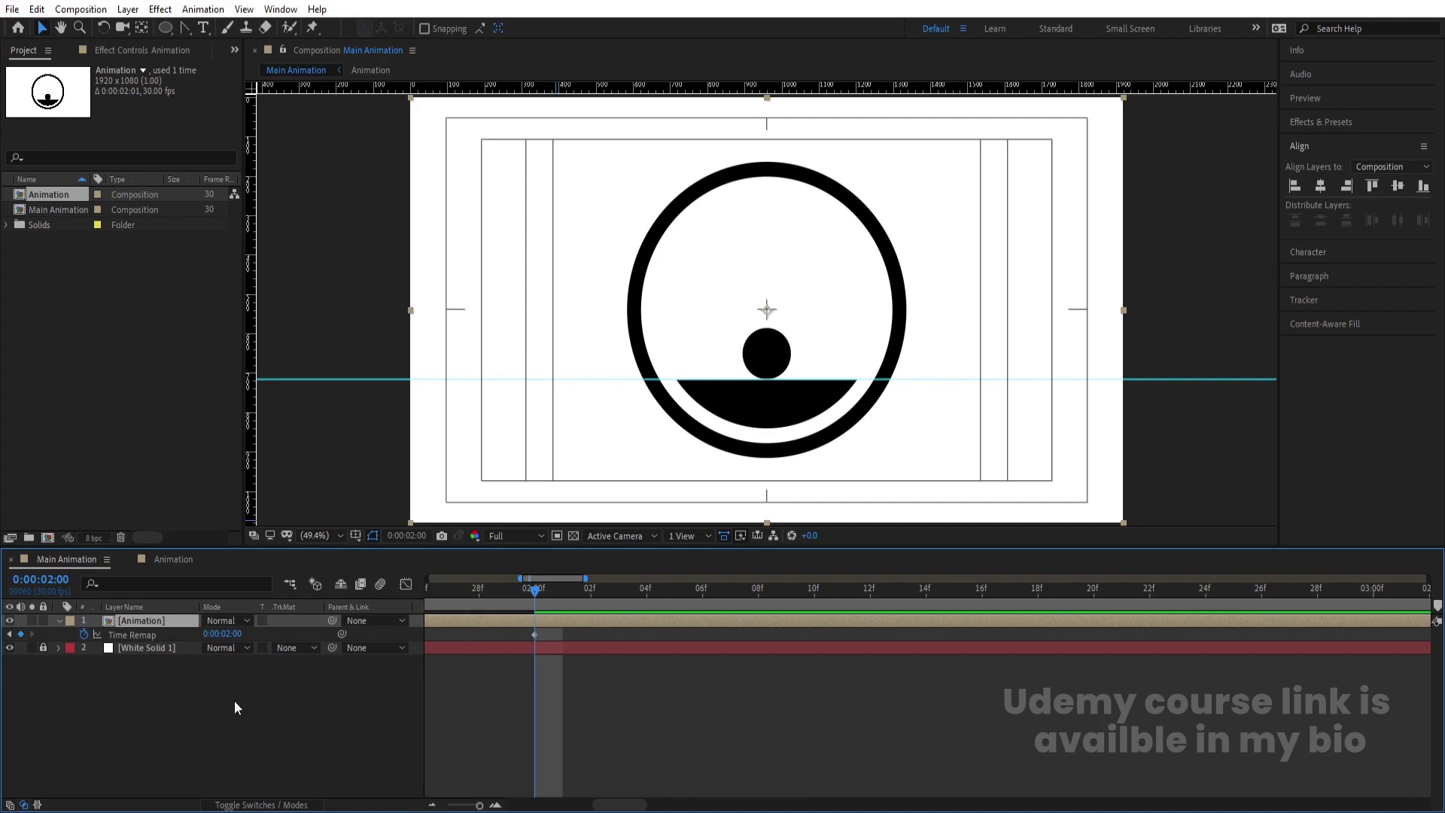
pyautogui.click(233, 701)
# Add a loopOut() expression to the Animation layer's Time Remap
pyautogui.keyDown('alt'); pyautogui.click(87, 634); pyautogui.keyUp('alt')
pyautogui.write('l')
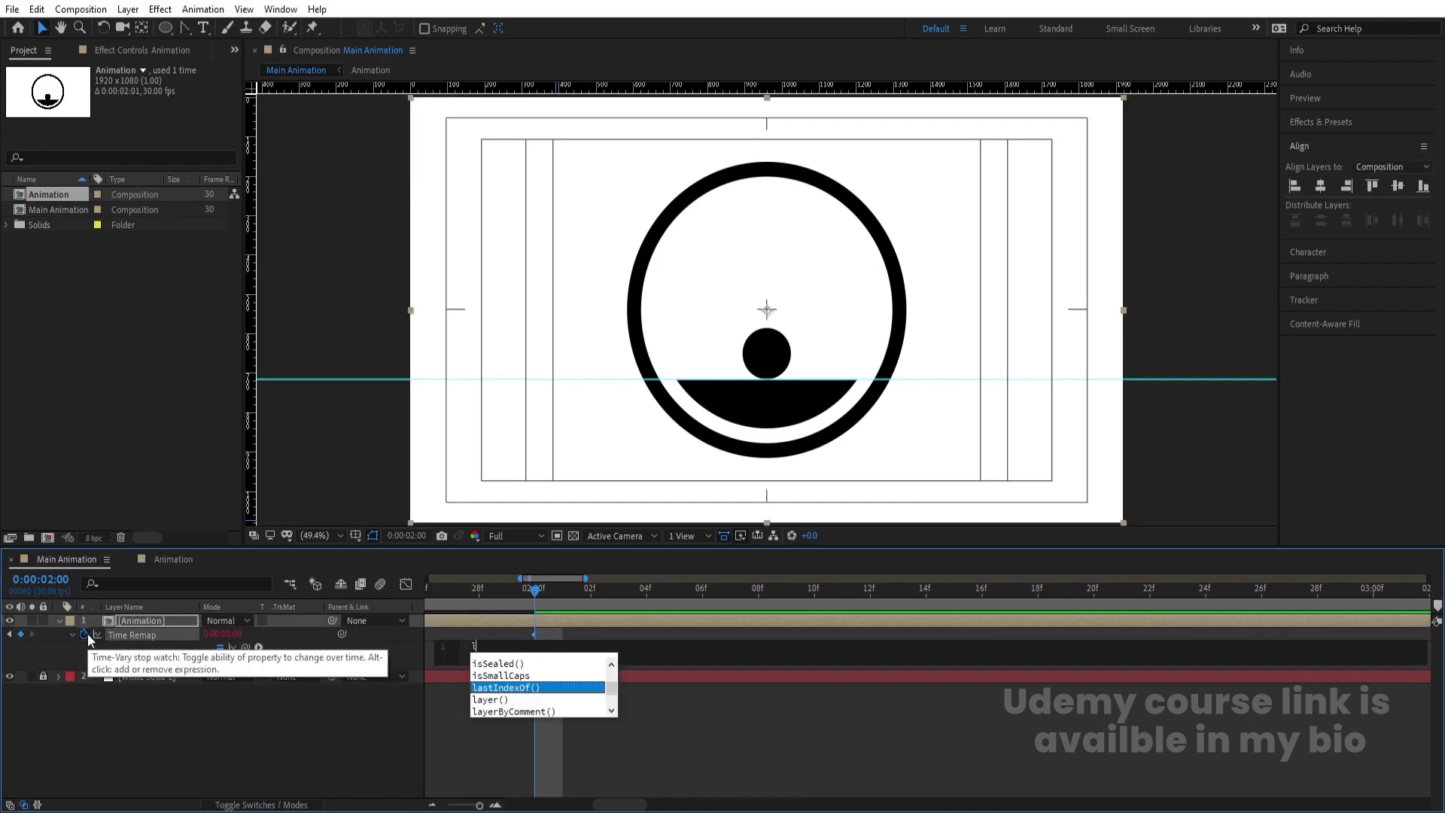
pyautogui.write('oop')
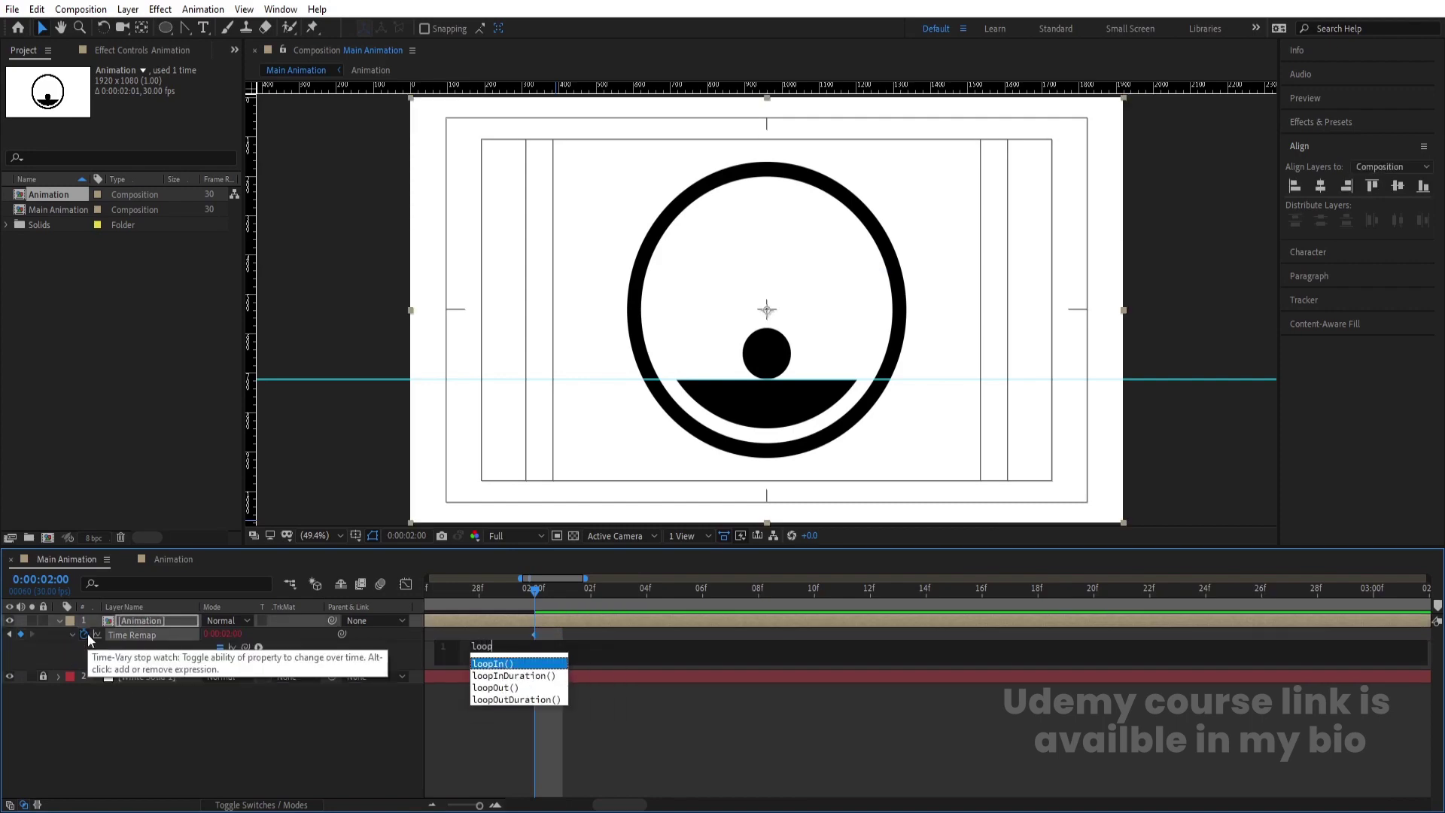
pyautogui.press('Down')
pyautogui.press('Down')
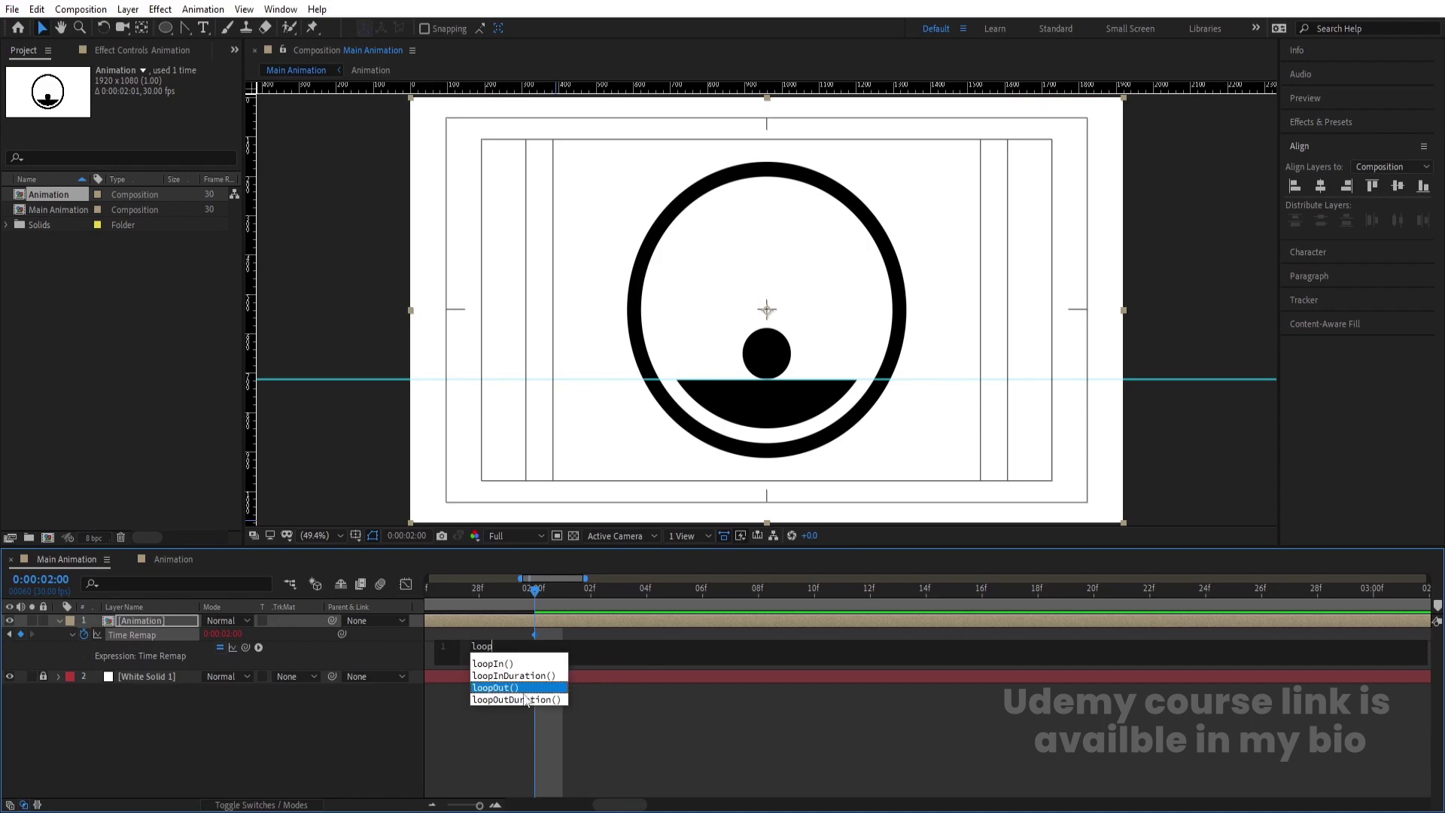
pyautogui.click(516, 687)
pyautogui.click(500, 720)
# Preview the looping eye animation and return to the start of the timeline
pyautogui.press(';')
pyautogui.press('space')
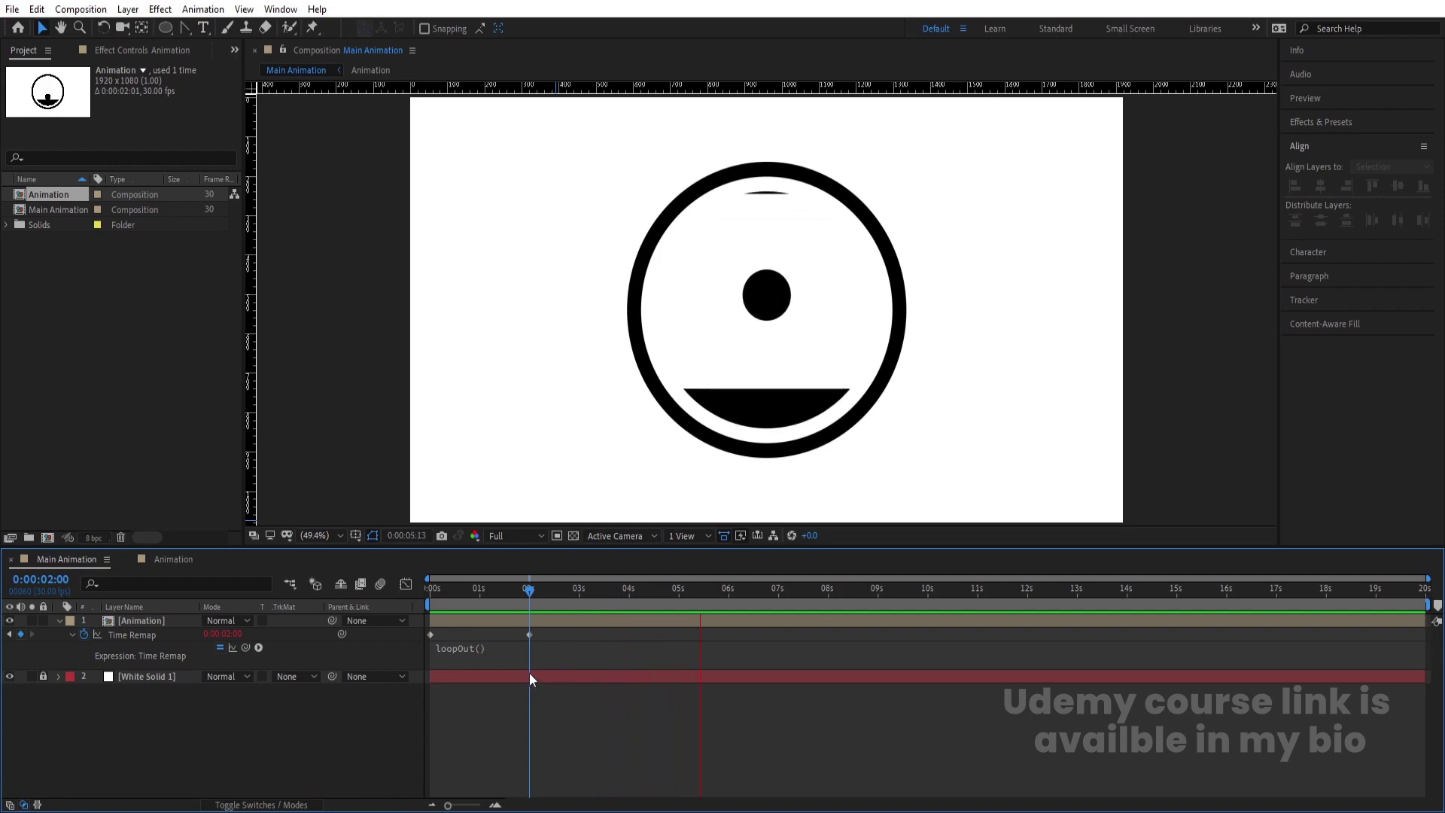
pyautogui.press('space')
pyautogui.press('Home')
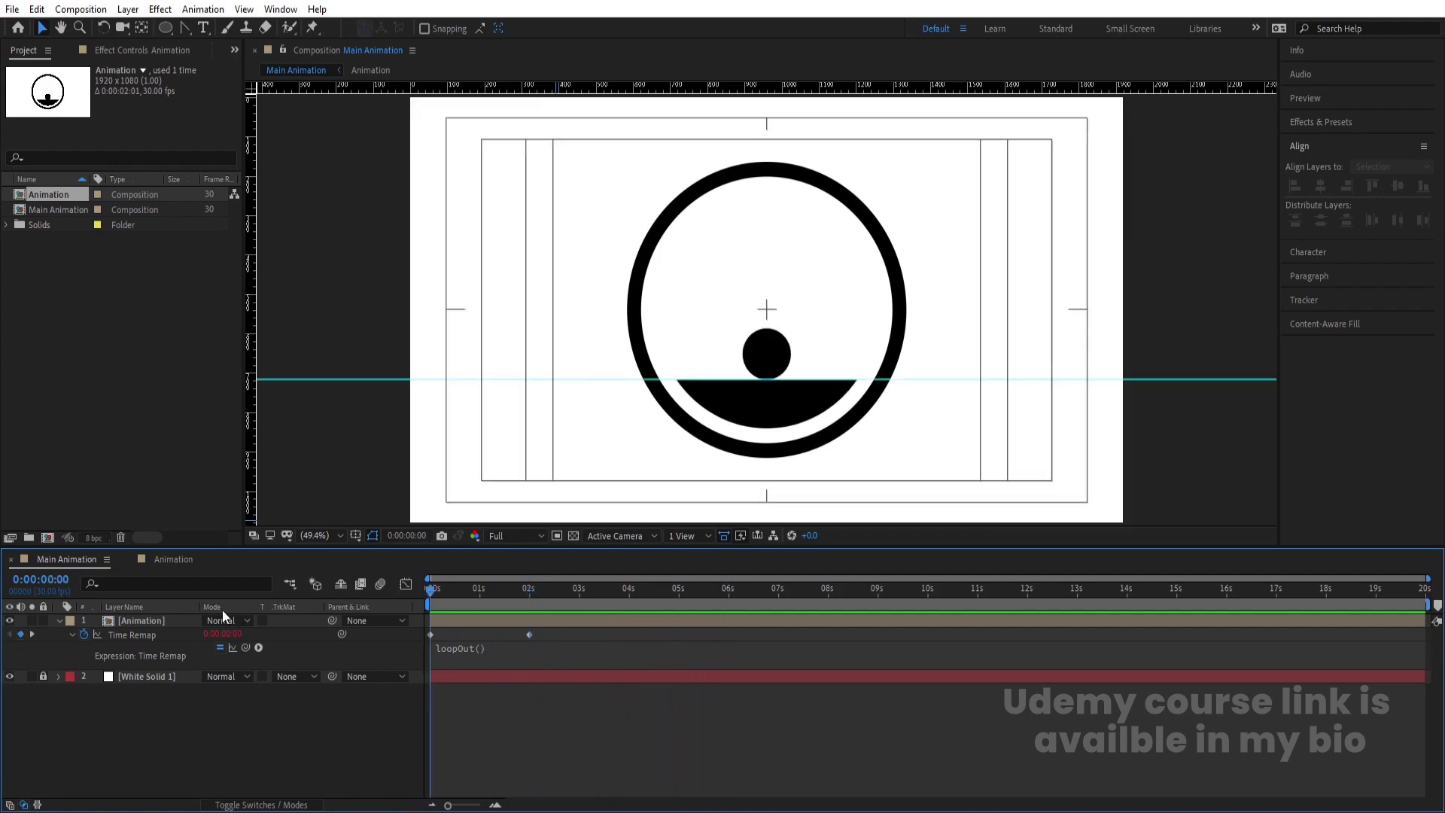
pyautogui.click(155, 619)
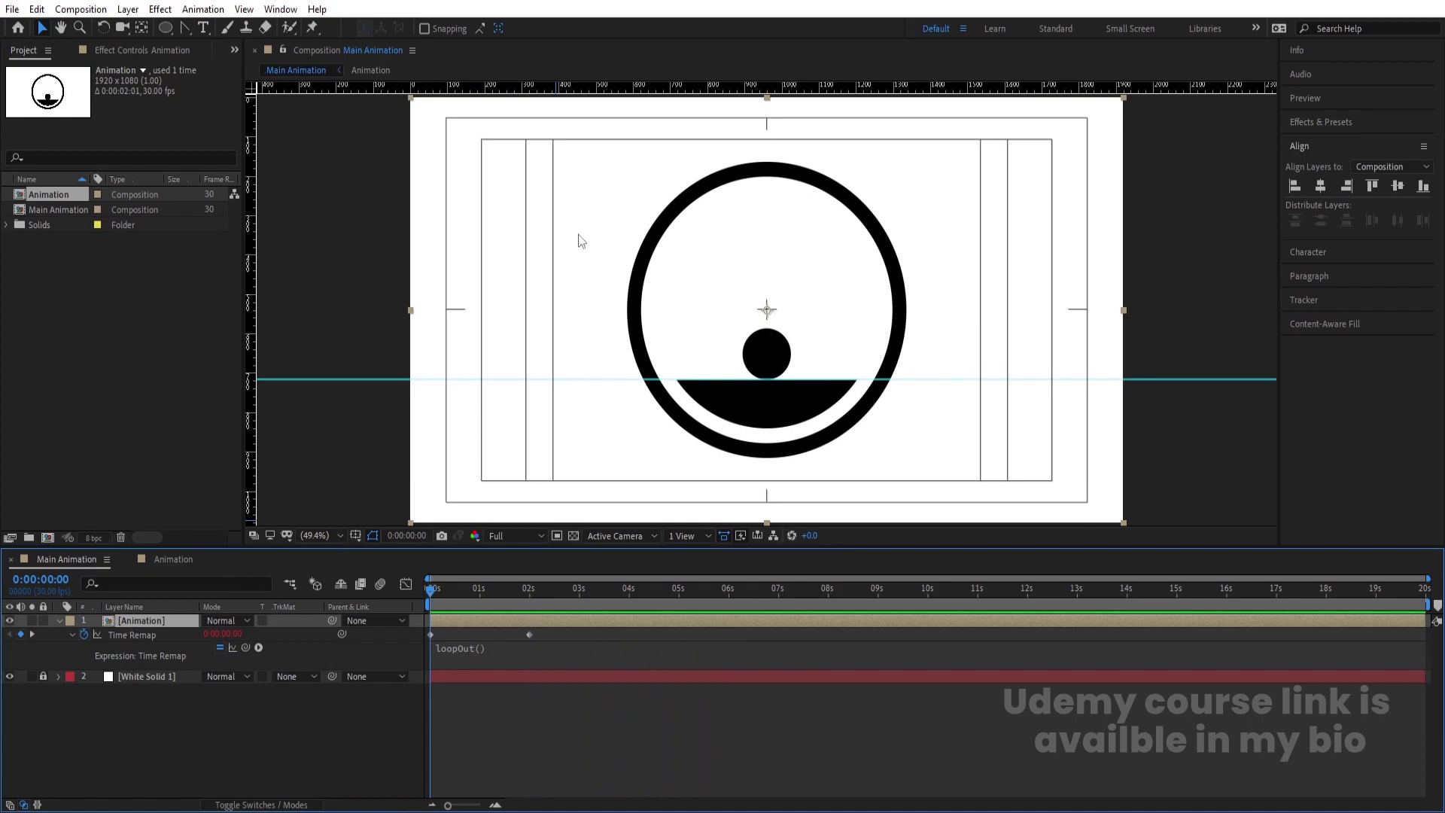
# Scale the Animation eye layer down to 50%
pyautogui.press('r')
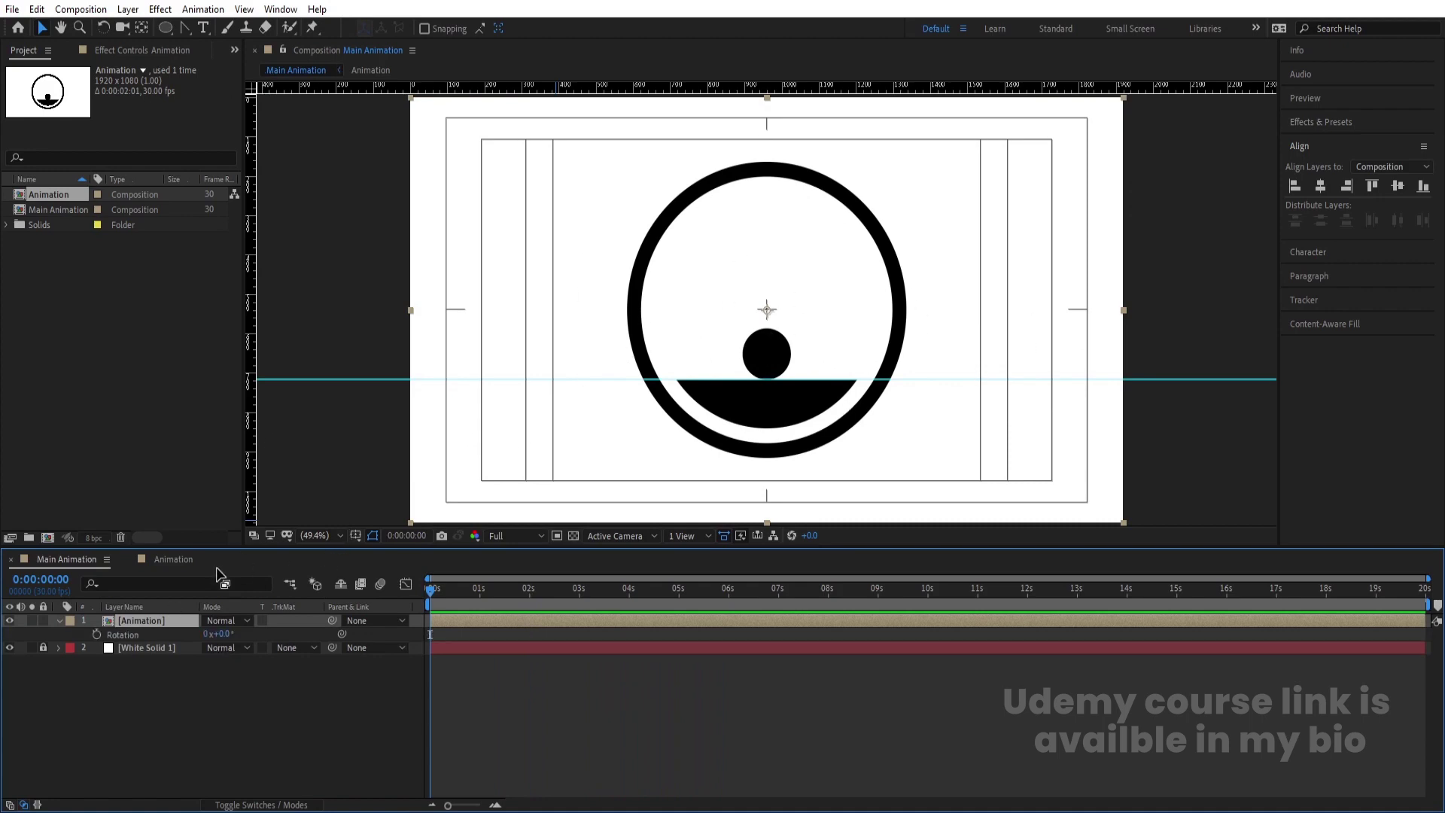
pyautogui.moveTo(224, 634); pyautogui.dragTo(343, 635)
pyautogui.press('s')
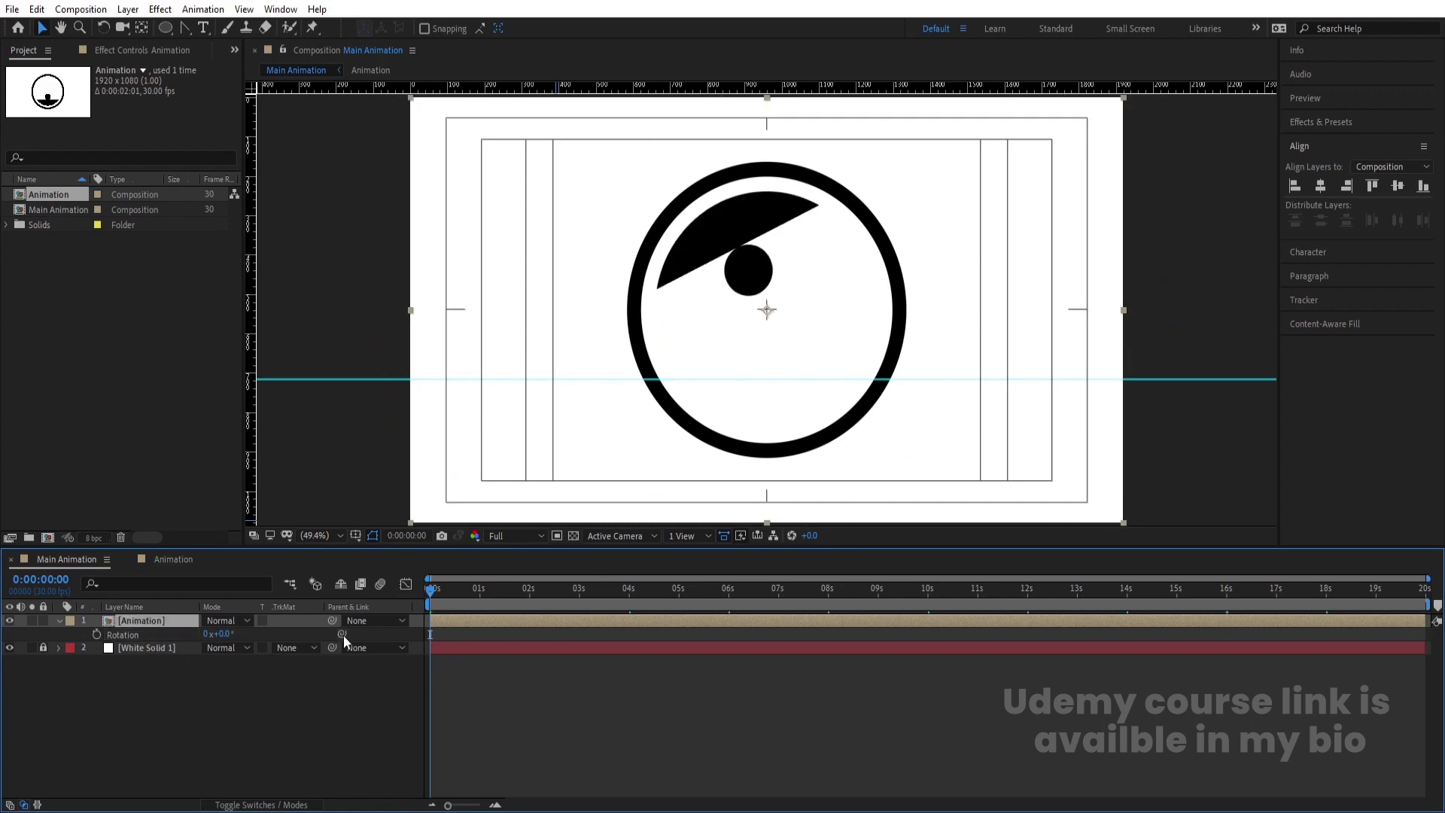
pyautogui.hotkey('ctrl', 'z')
pyautogui.click(227, 634)
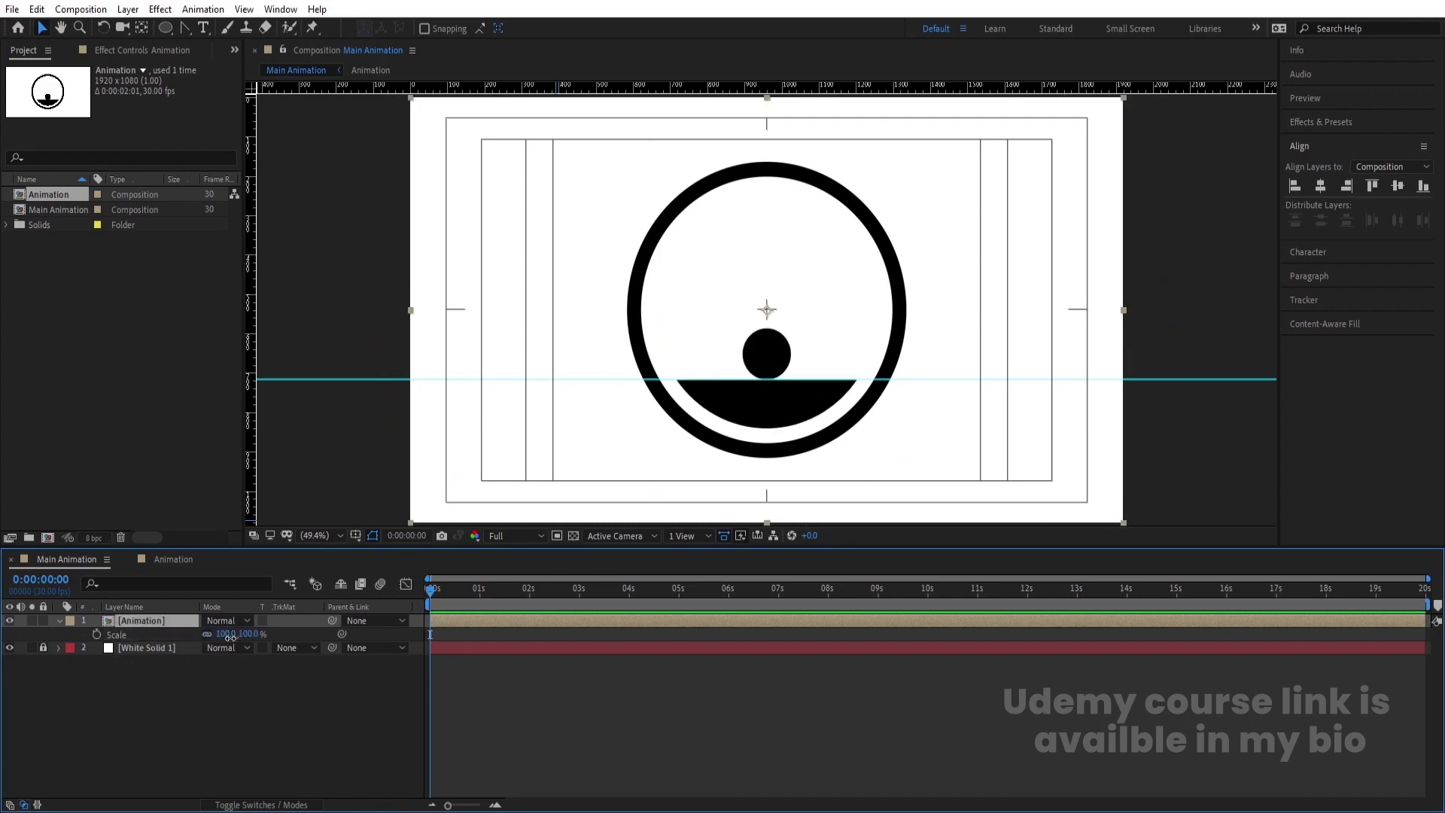
pyautogui.press('Return')
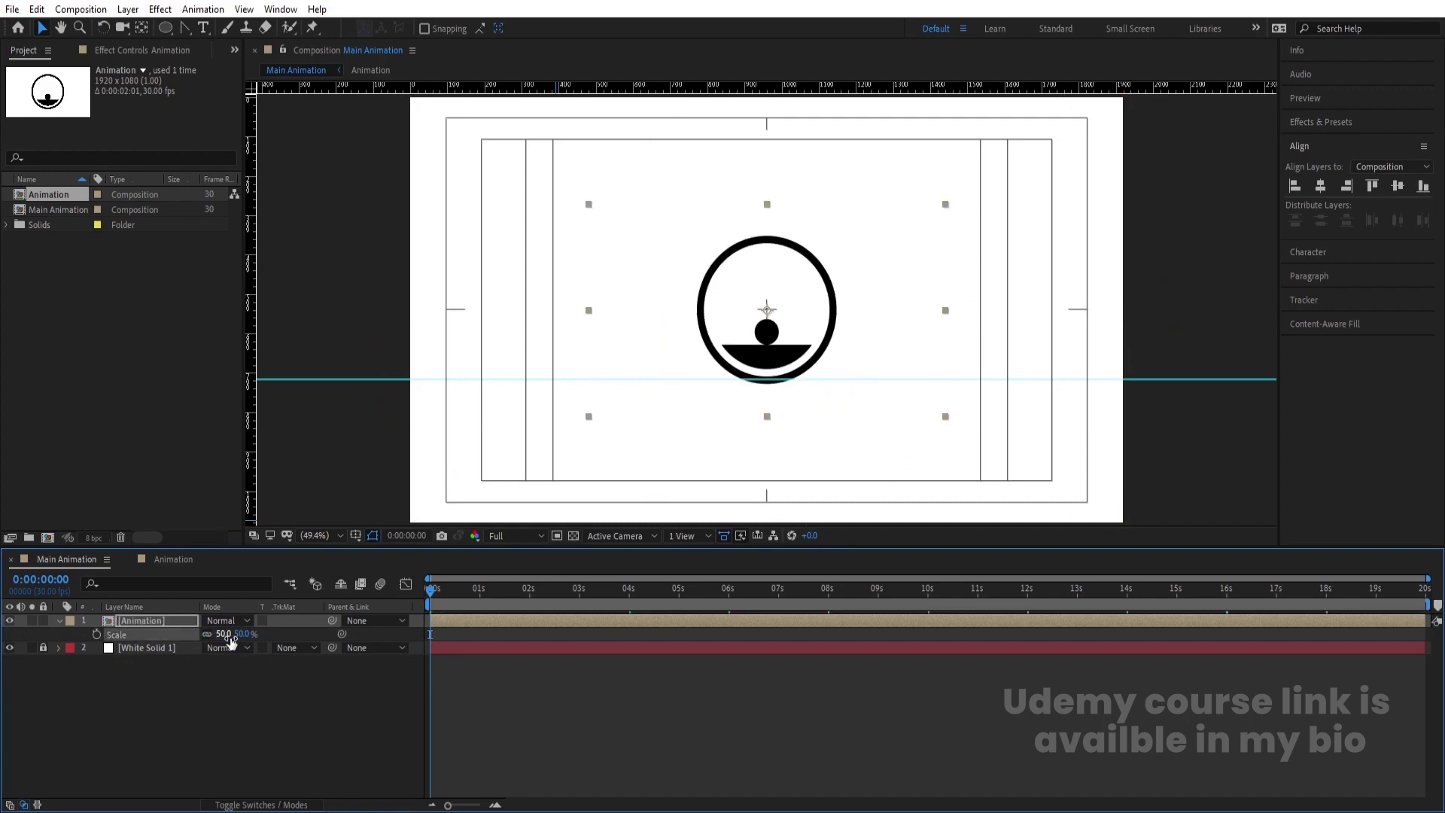
# Position the eye slightly left of the composition centre
pyautogui.moveTo(797, 326); pyautogui.dragTo(733, 325)
pyautogui.scroll(3, 736, 331)
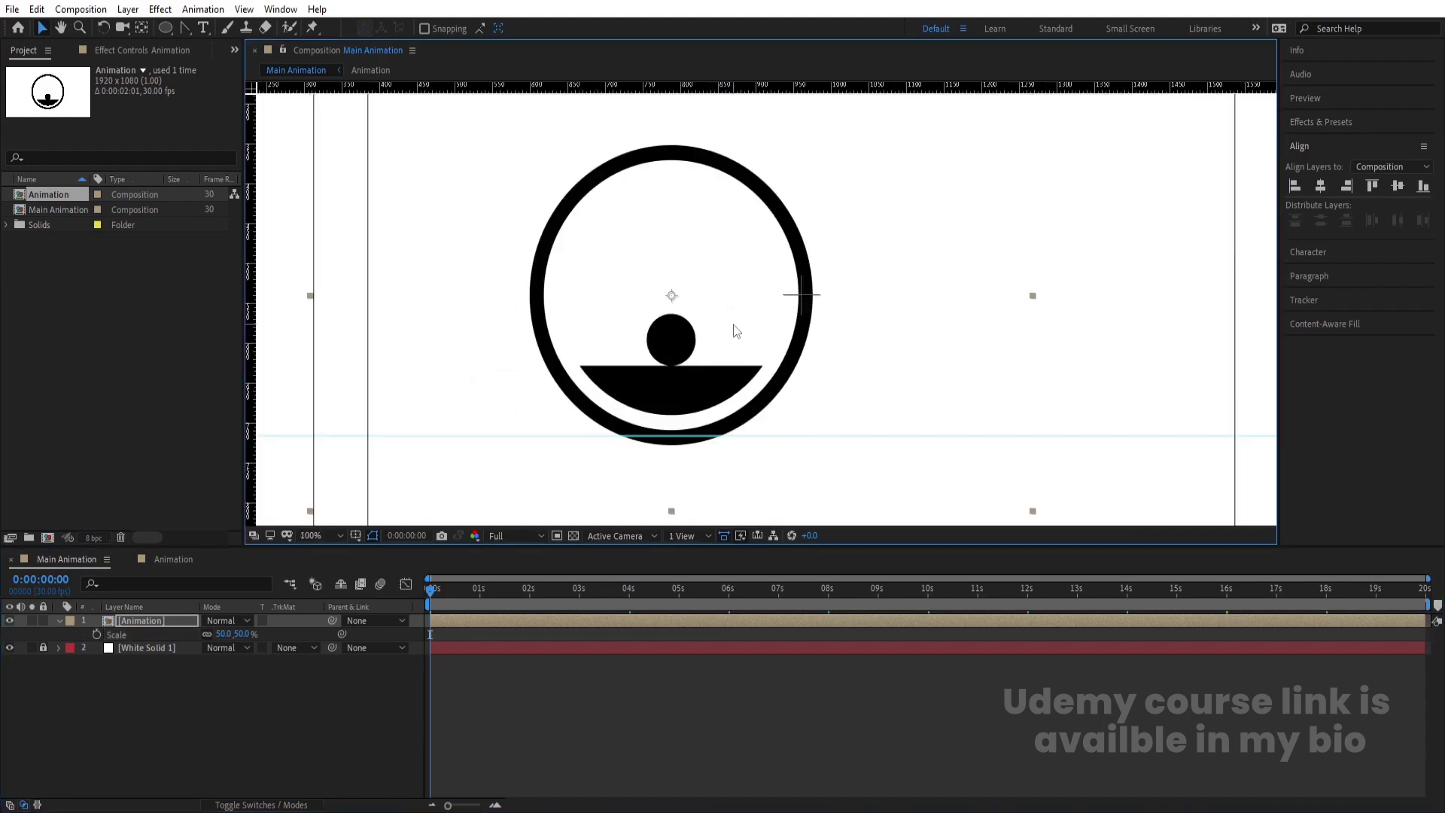
pyautogui.scroll(3, 735, 330)
pyautogui.moveTo(833, 277); pyautogui.dragTo(848, 279)
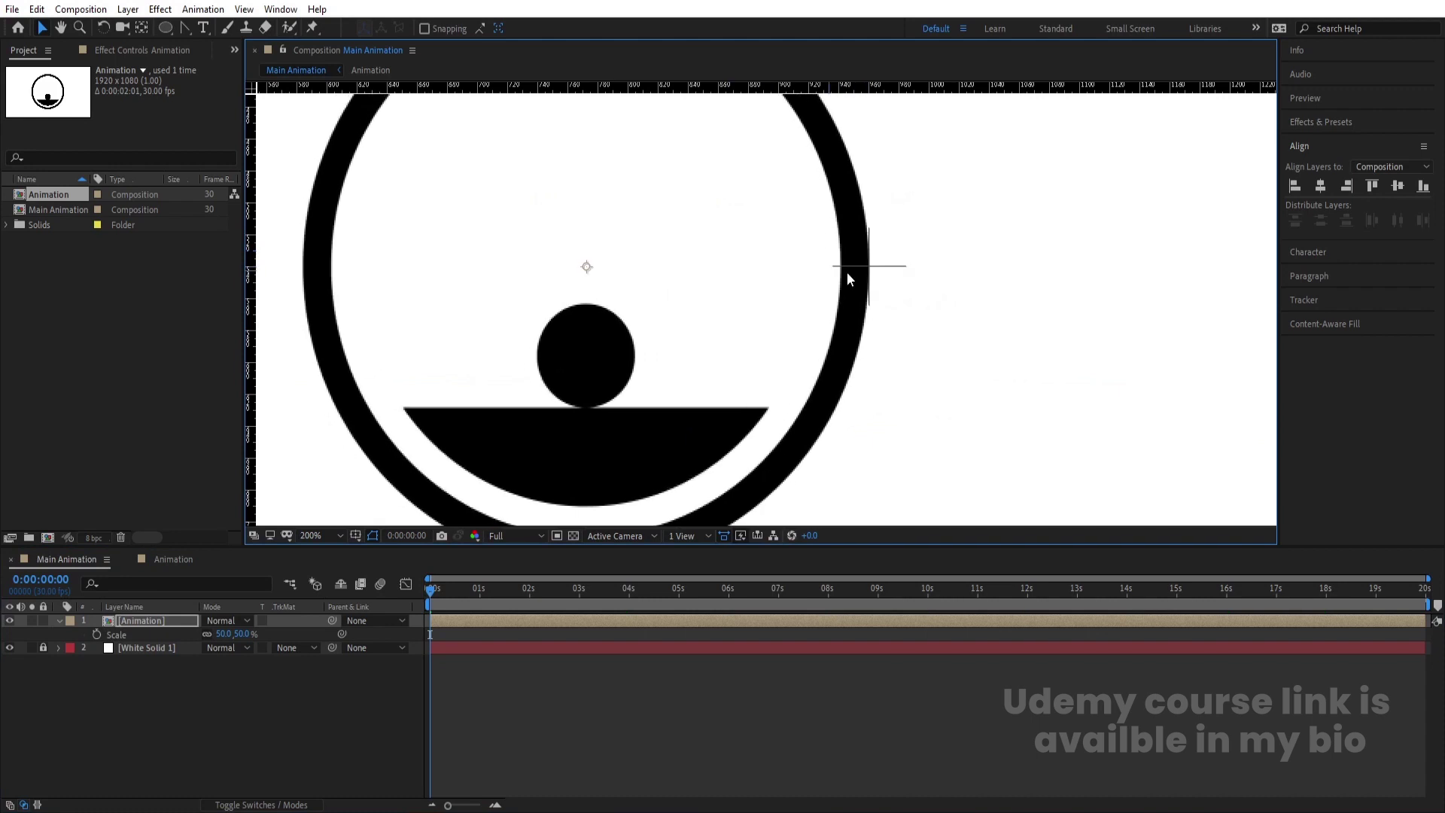
# Duplicate the Animation eye layer and place the copy to the right of the first eye
pyautogui.hotkey('ctrl', 'd')
pyautogui.moveTo(607, 354); pyautogui.dragTo(989, 248)
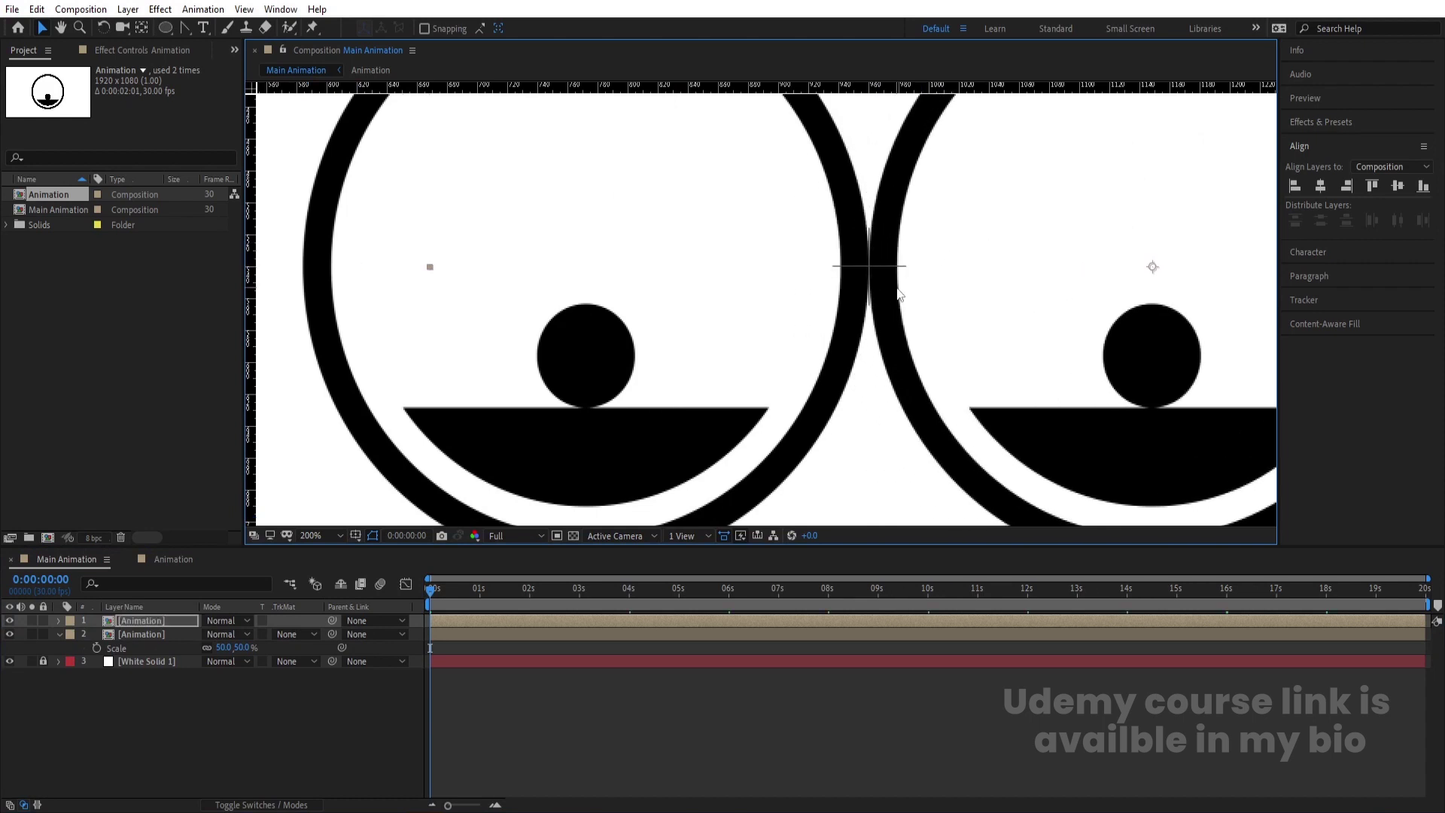
pyautogui.click(537, 705)
pyautogui.press('=')
pyautogui.press('=')
pyautogui.press('-')
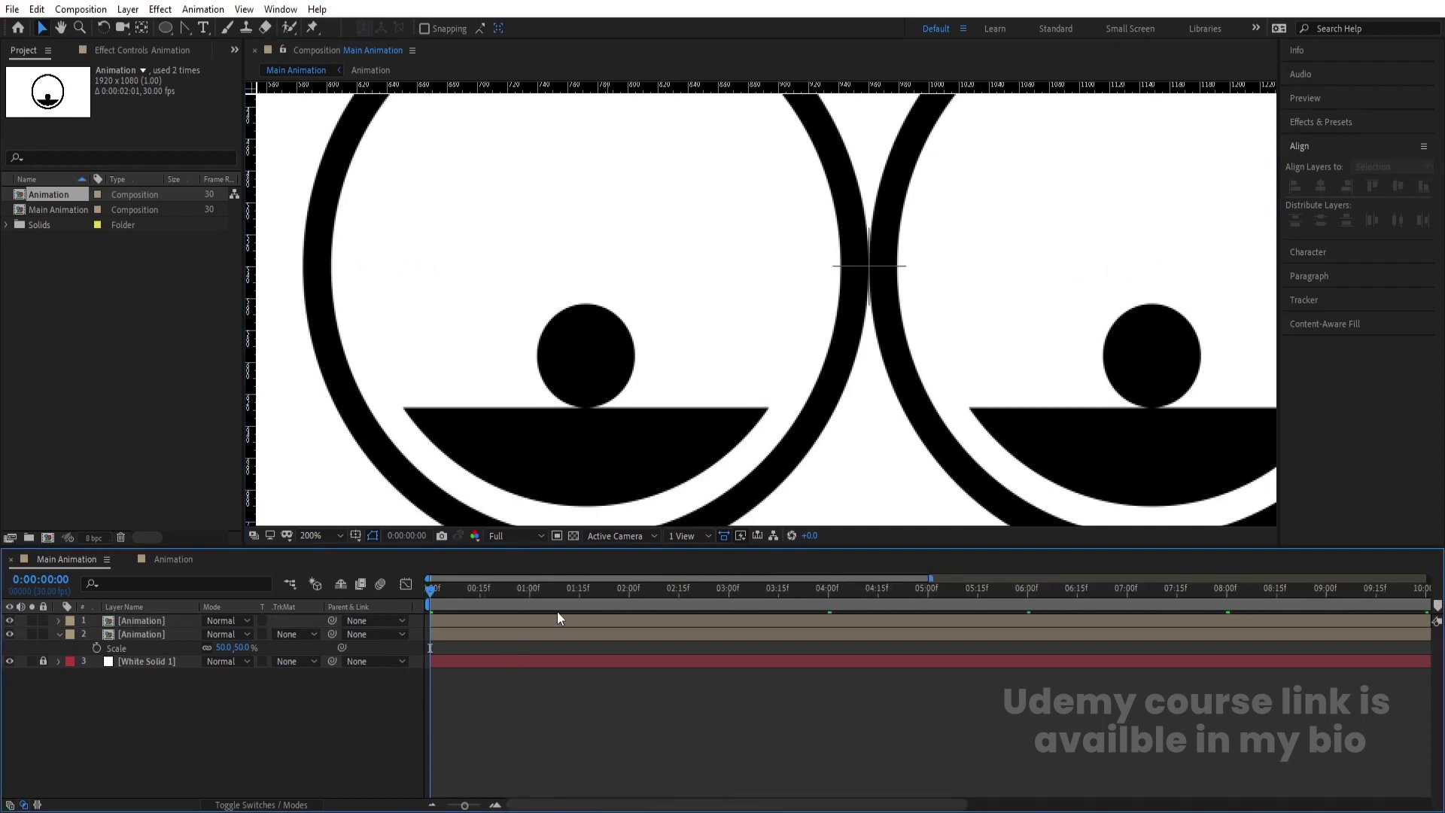
# Offset the top eye layer to begin at 1 second so the eyes move out of sync
pyautogui.click(528, 591)
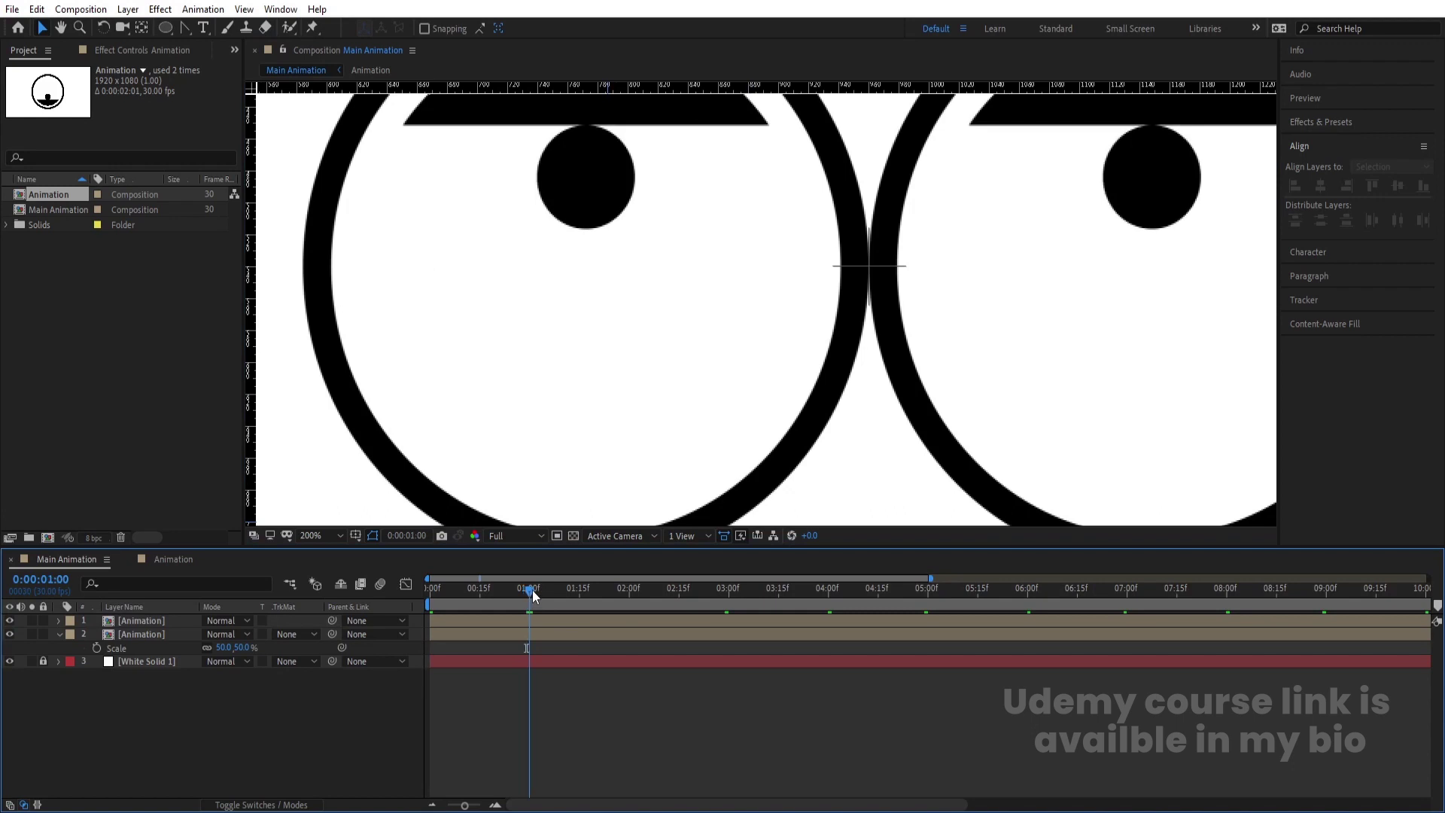
pyautogui.click(521, 619)
pyautogui.press(',')
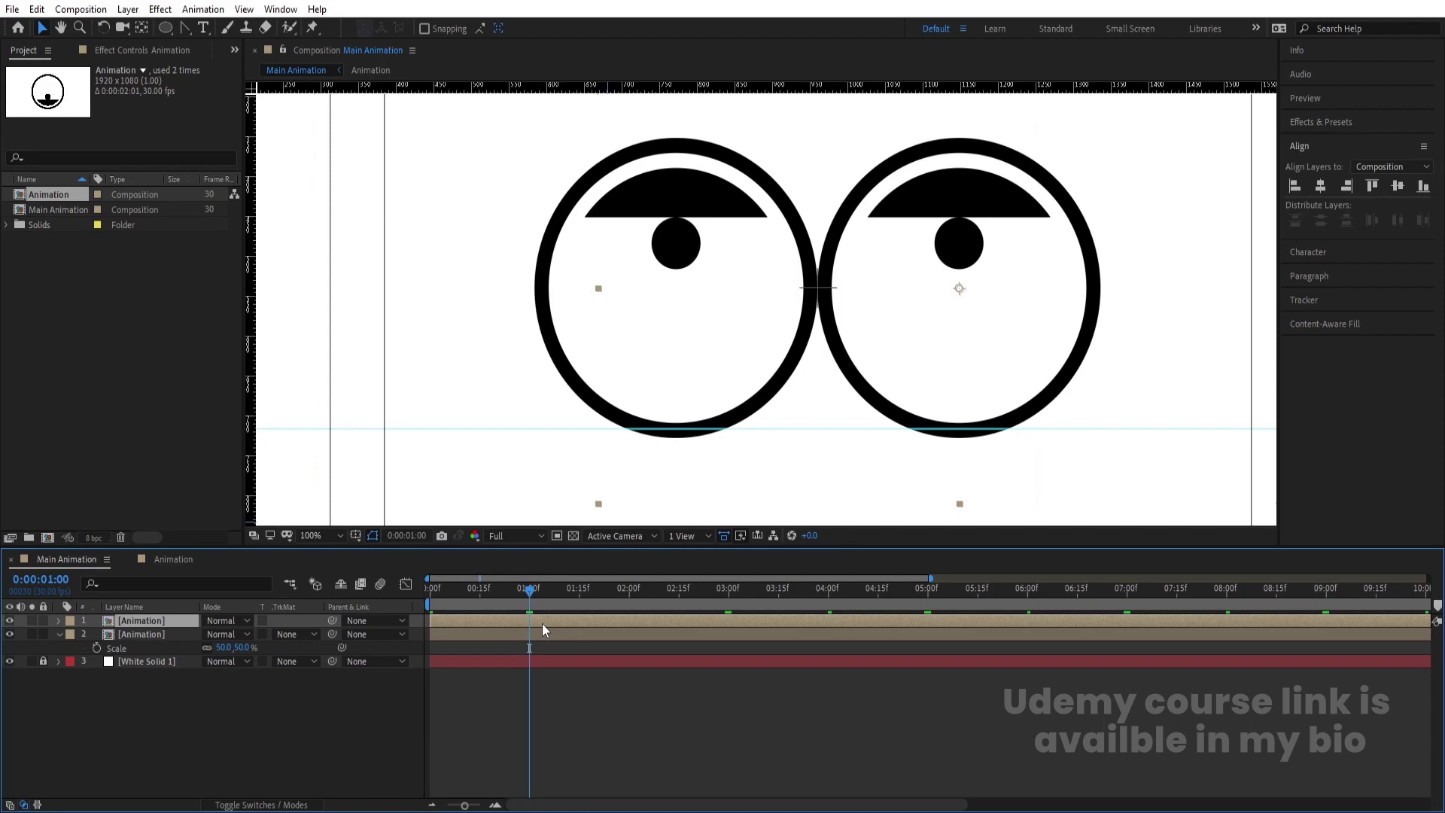
pyautogui.press('[')
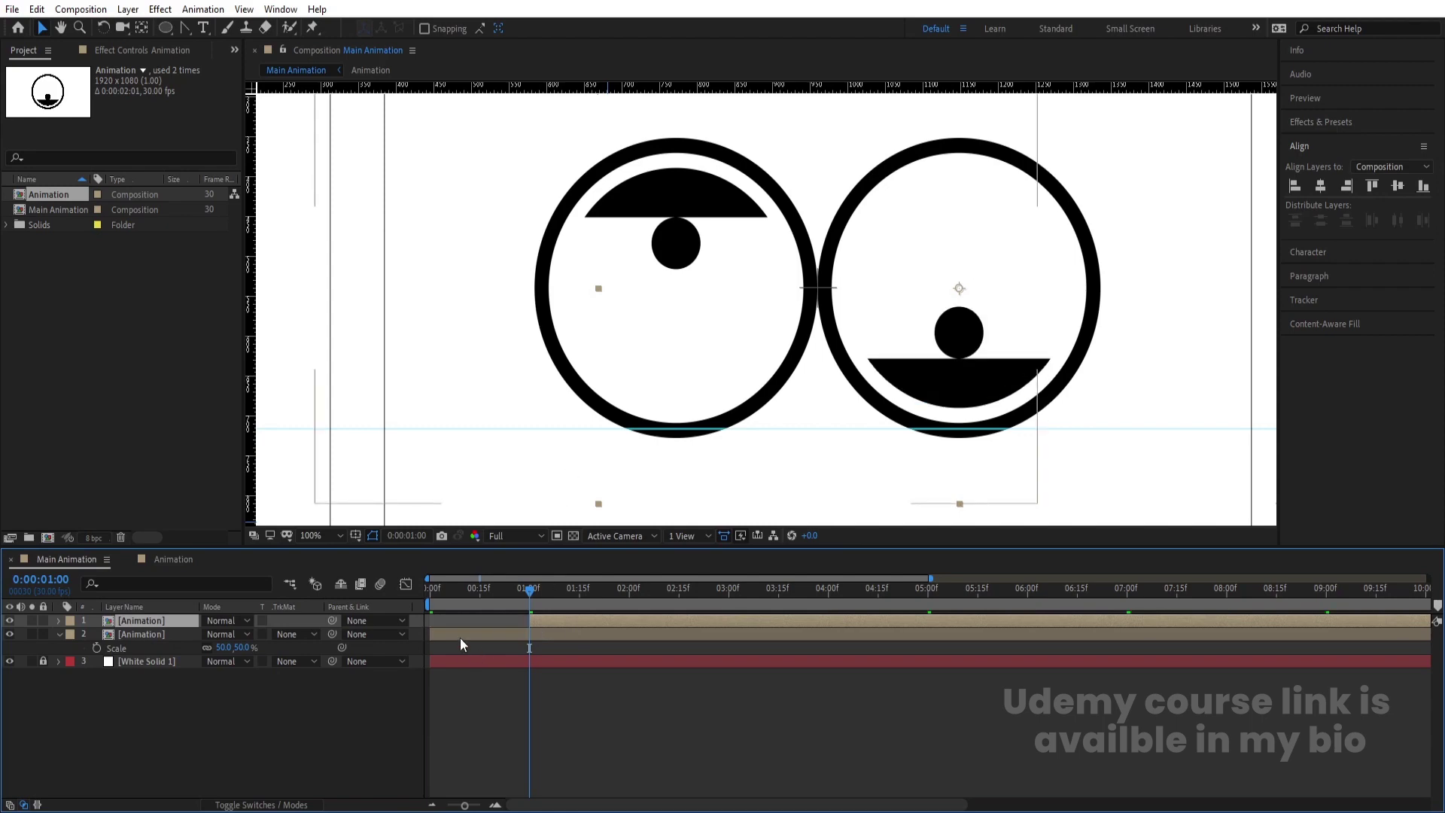
pyautogui.click(459, 639)
pyautogui.keyDown('shift'); pyautogui.click(178, 622); pyautogui.keyUp('shift')
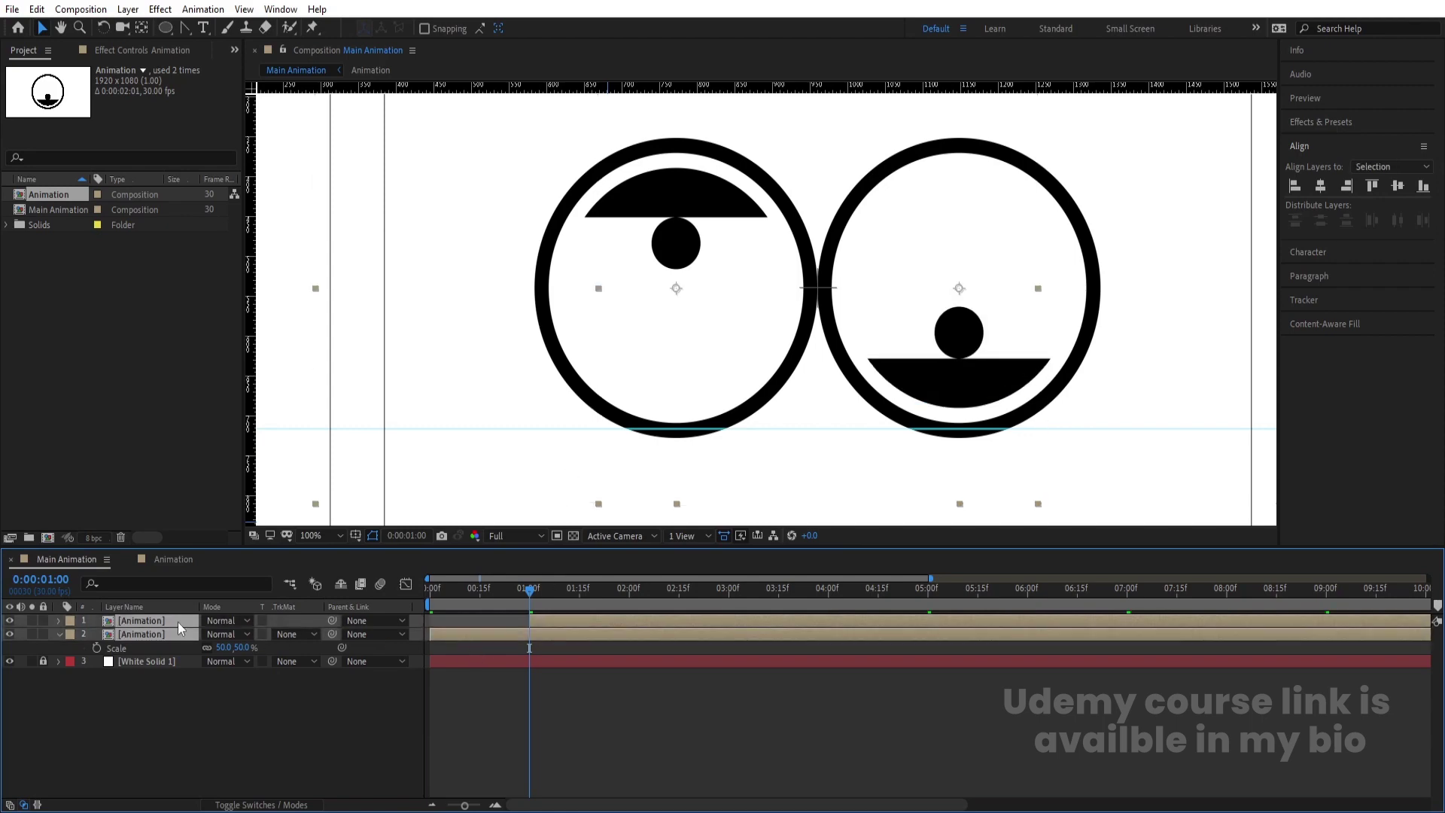
pyautogui.hotkey('alt', '[')
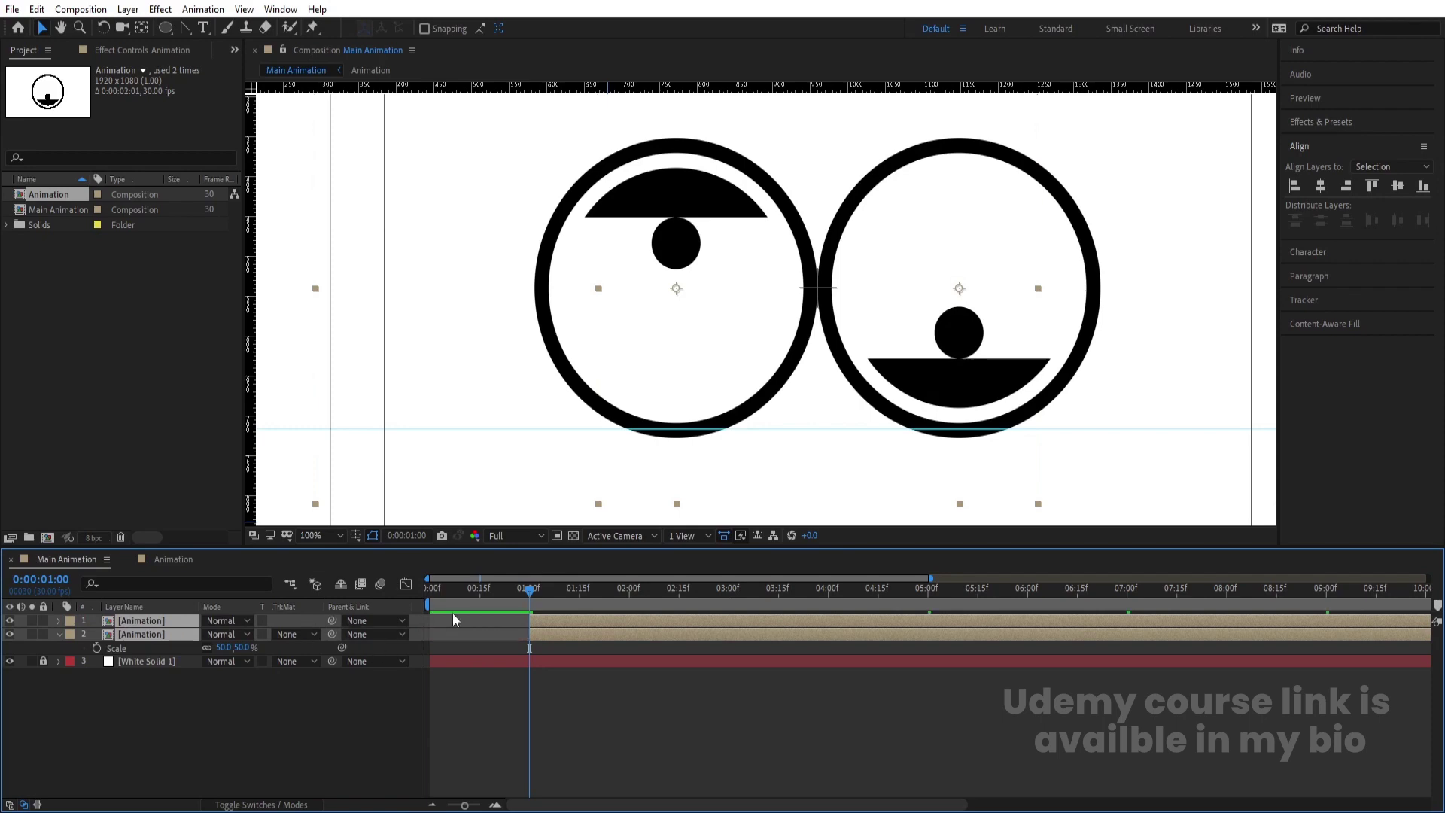
# Preview the two eyes animating from the start, then show the full 20-second timeline
pyautogui.moveTo(490, 589); pyautogui.dragTo(364, 609)
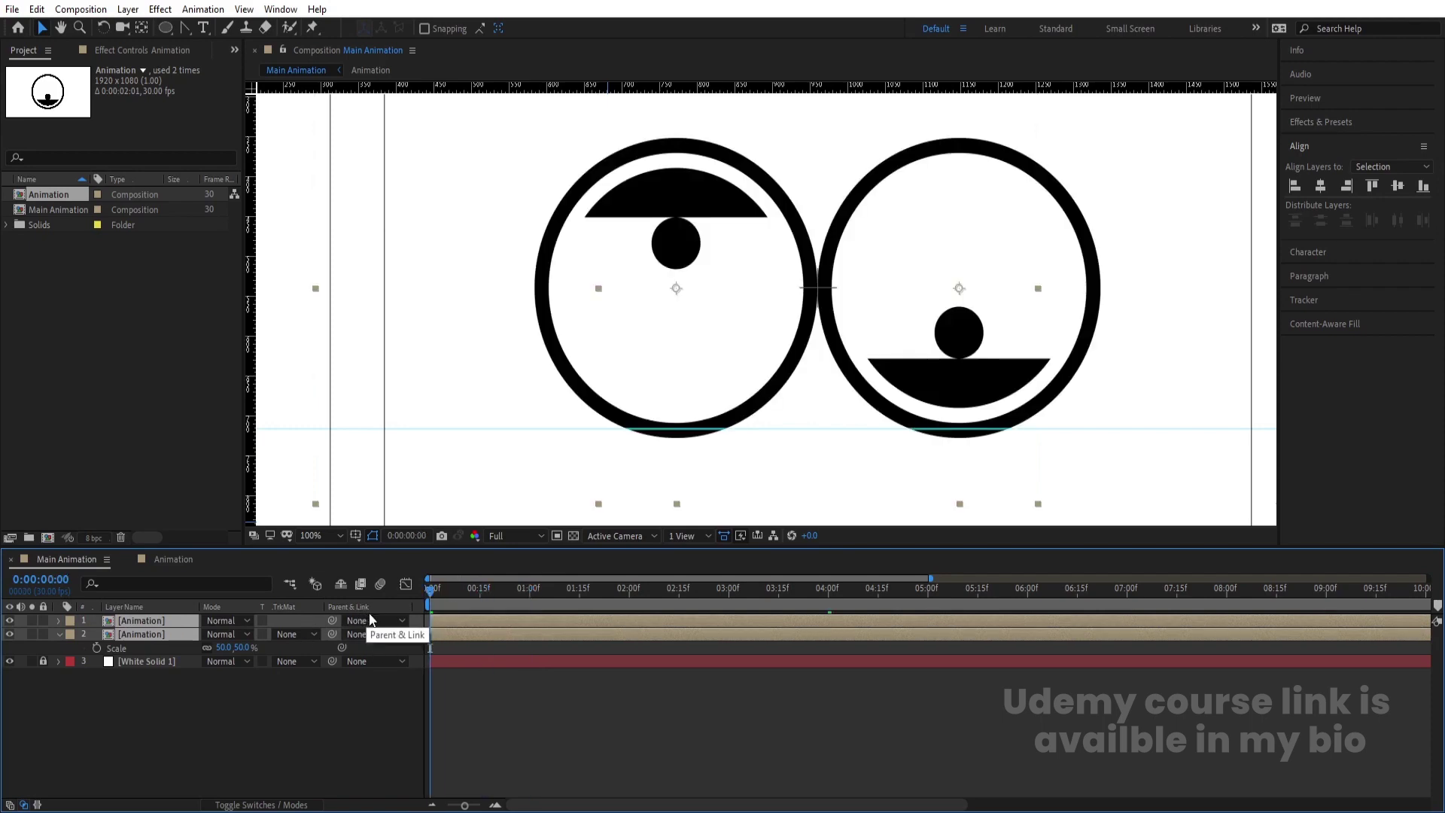
pyautogui.press('space')
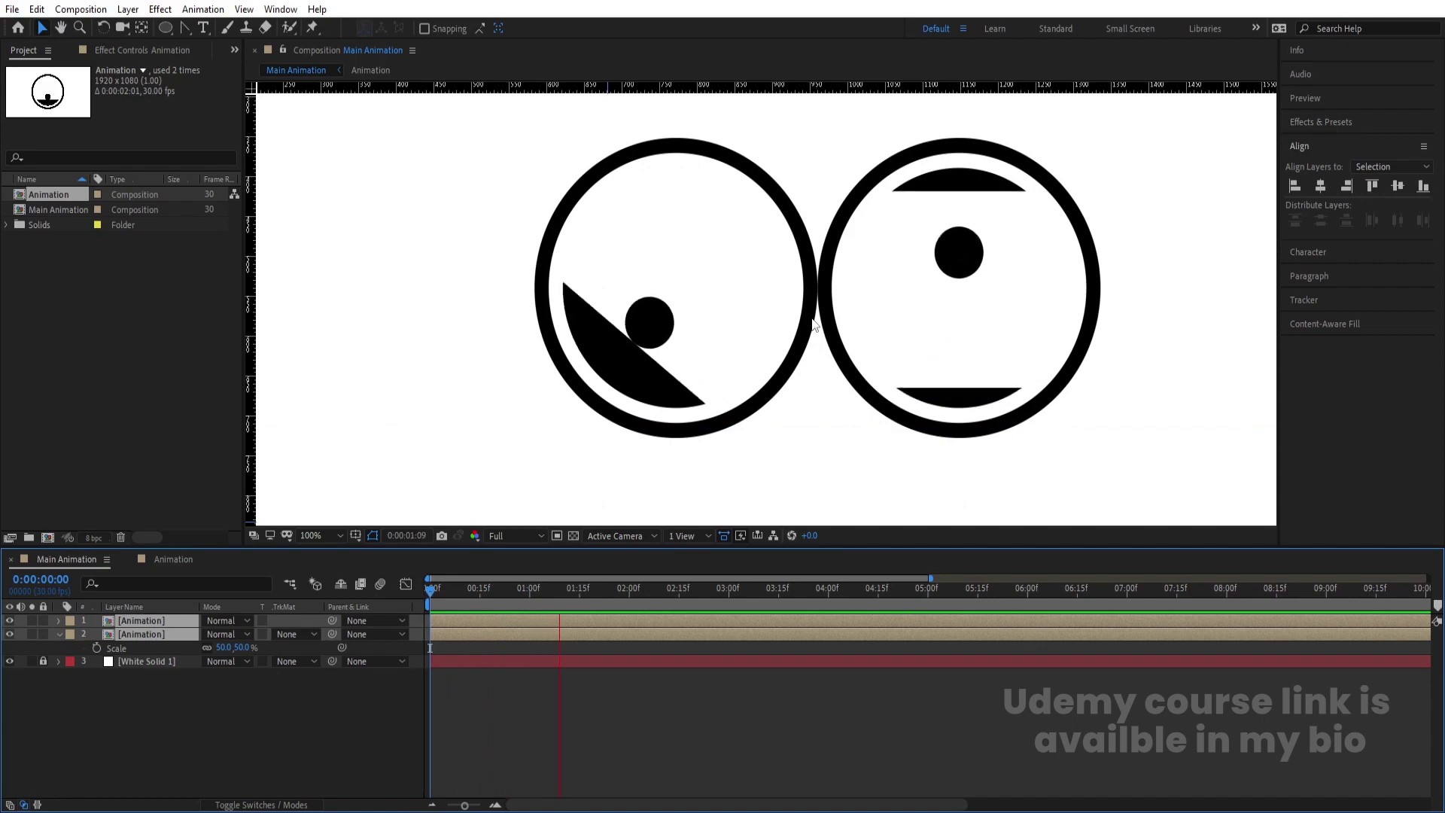
pyautogui.press('space')
pyautogui.press('-')
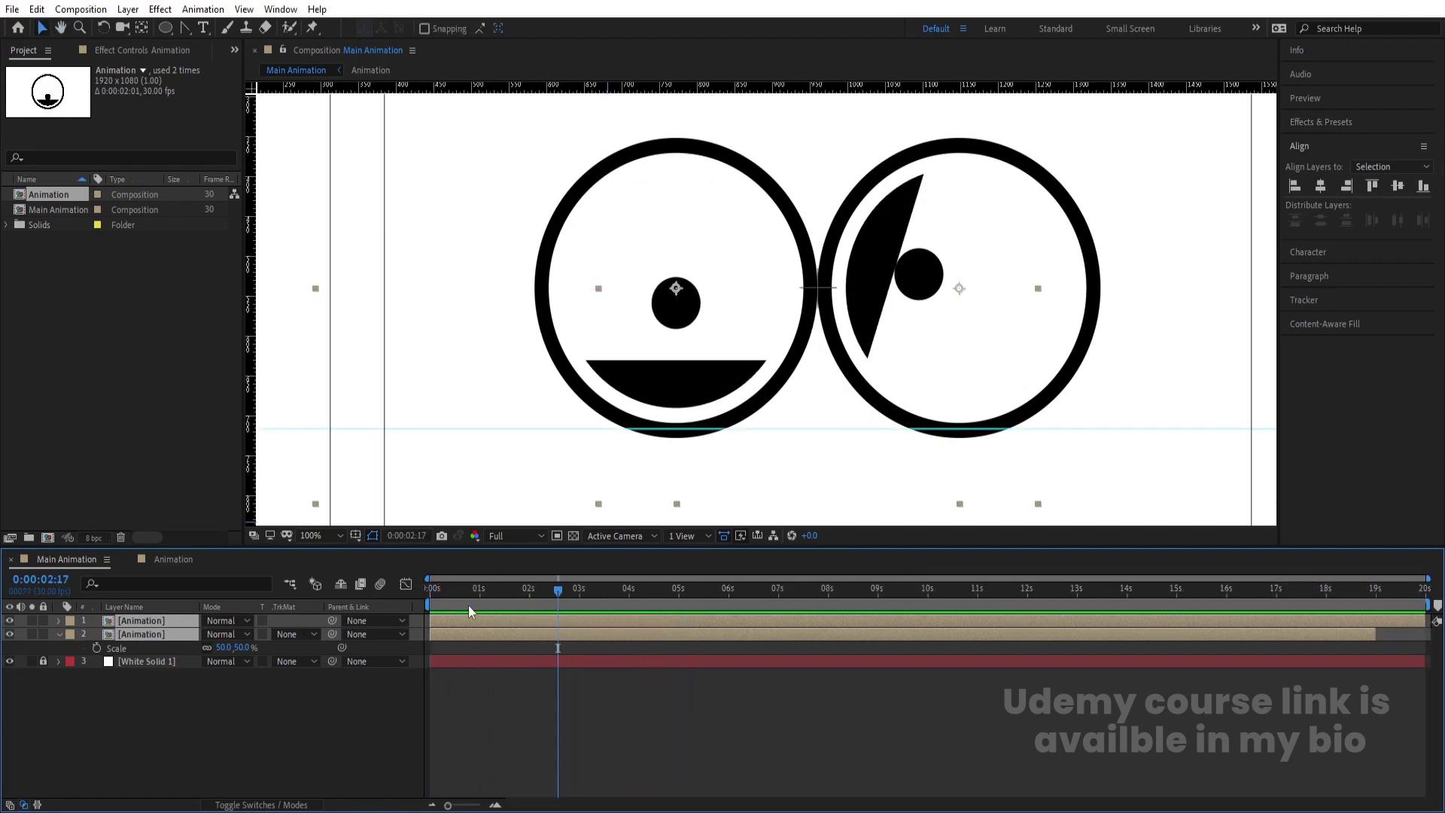
# Add a new Null Object and parent both Animation eye layers to Null 2
pyautogui.press('Home')
pyautogui.rightClick(242, 725)
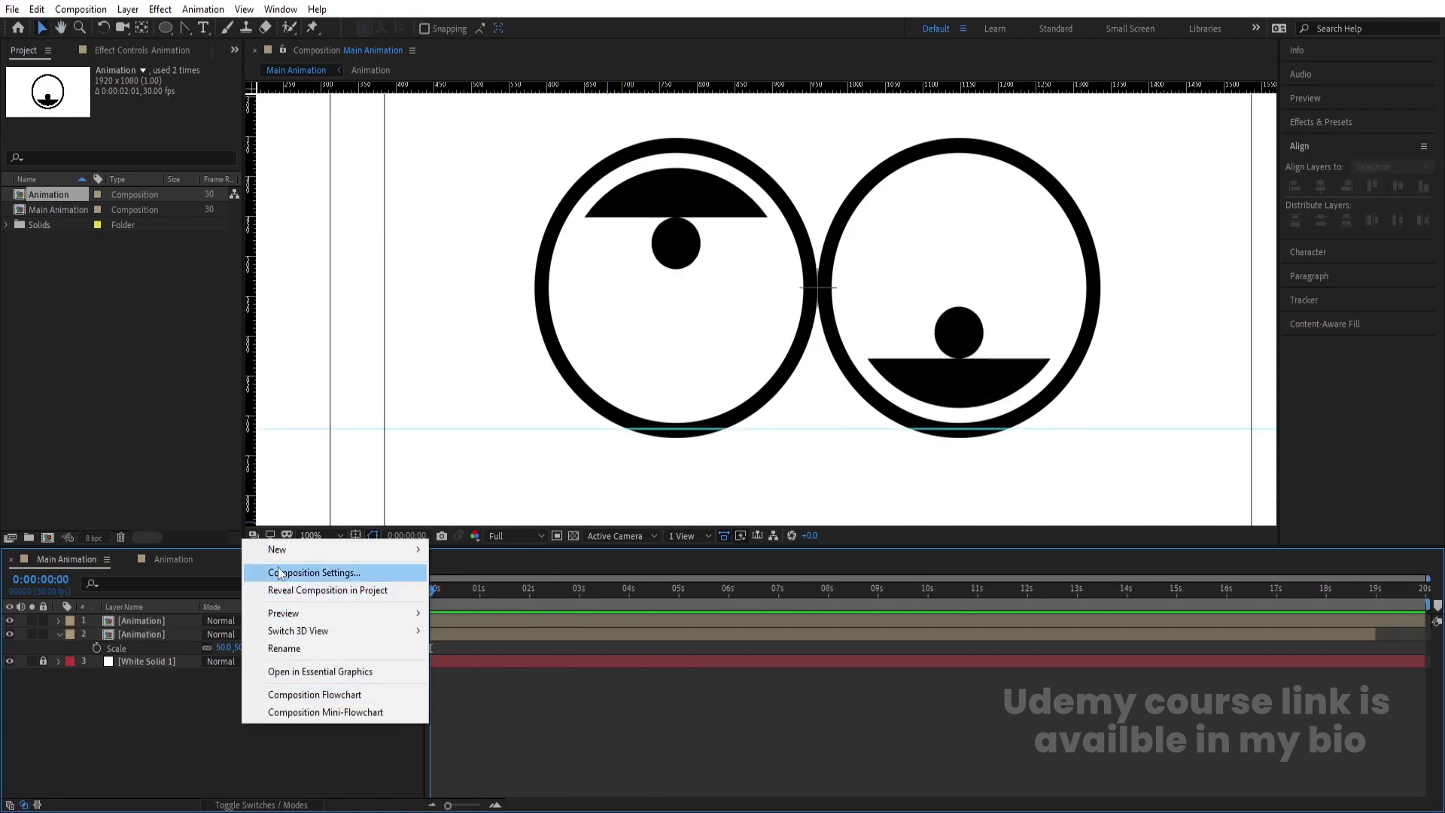
pyautogui.moveTo(366, 540)
pyautogui.click(505, 642)
pyautogui.click(132, 634)
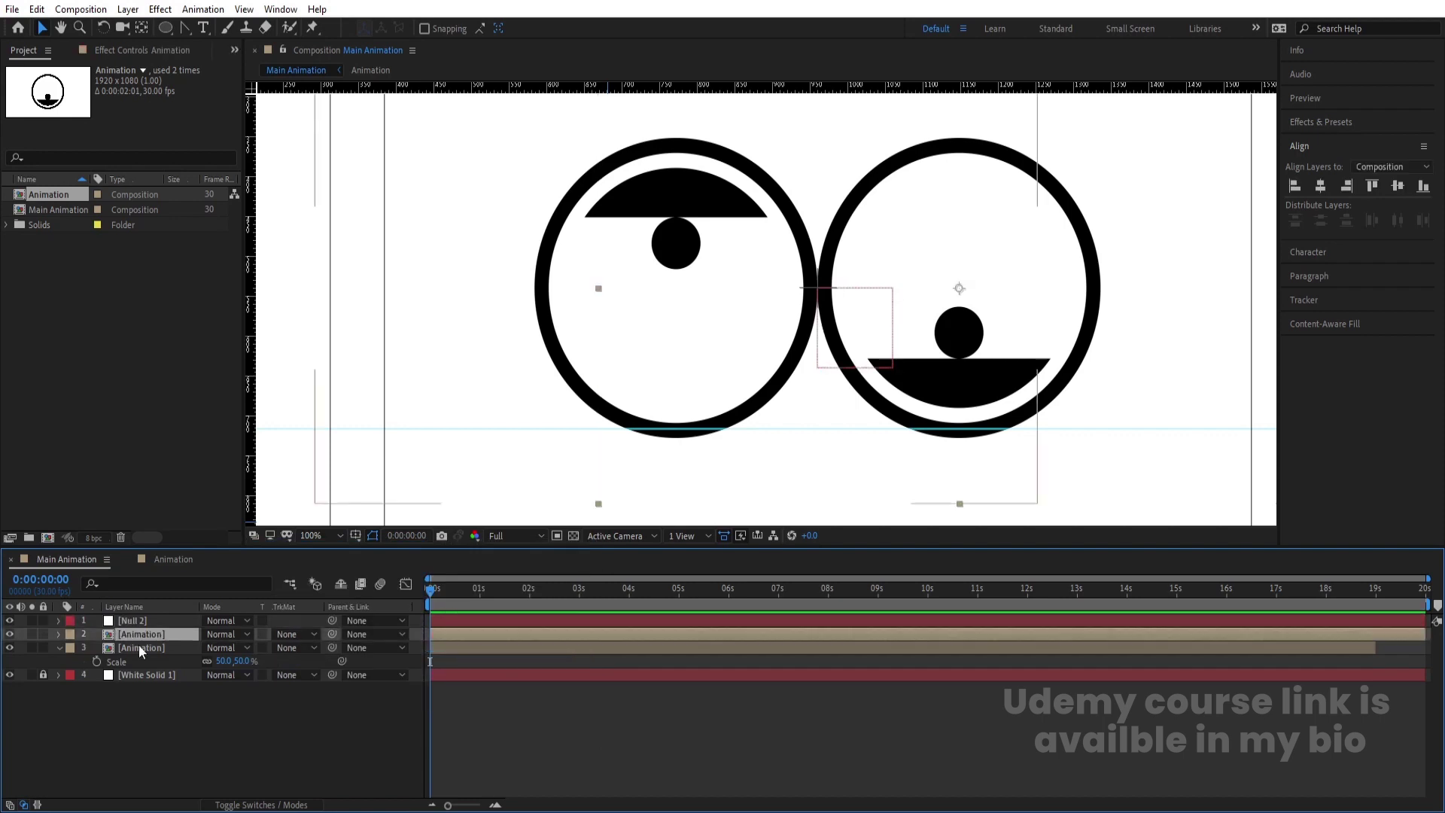
pyautogui.keyDown('shift'); pyautogui.click(139, 648); pyautogui.keyUp('shift')
pyautogui.moveTo(332, 634); pyautogui.dragTo(256, 634)
# Scale Null 2 to 150% and set a starting Rotation keyframe
pyautogui.click(166, 622)
pyautogui.press('s')
pyautogui.scroll(-4, 655, 360)
pyautogui.scroll(2, 655, 358)
pyautogui.click(228, 634)
pyautogui.press('Return')
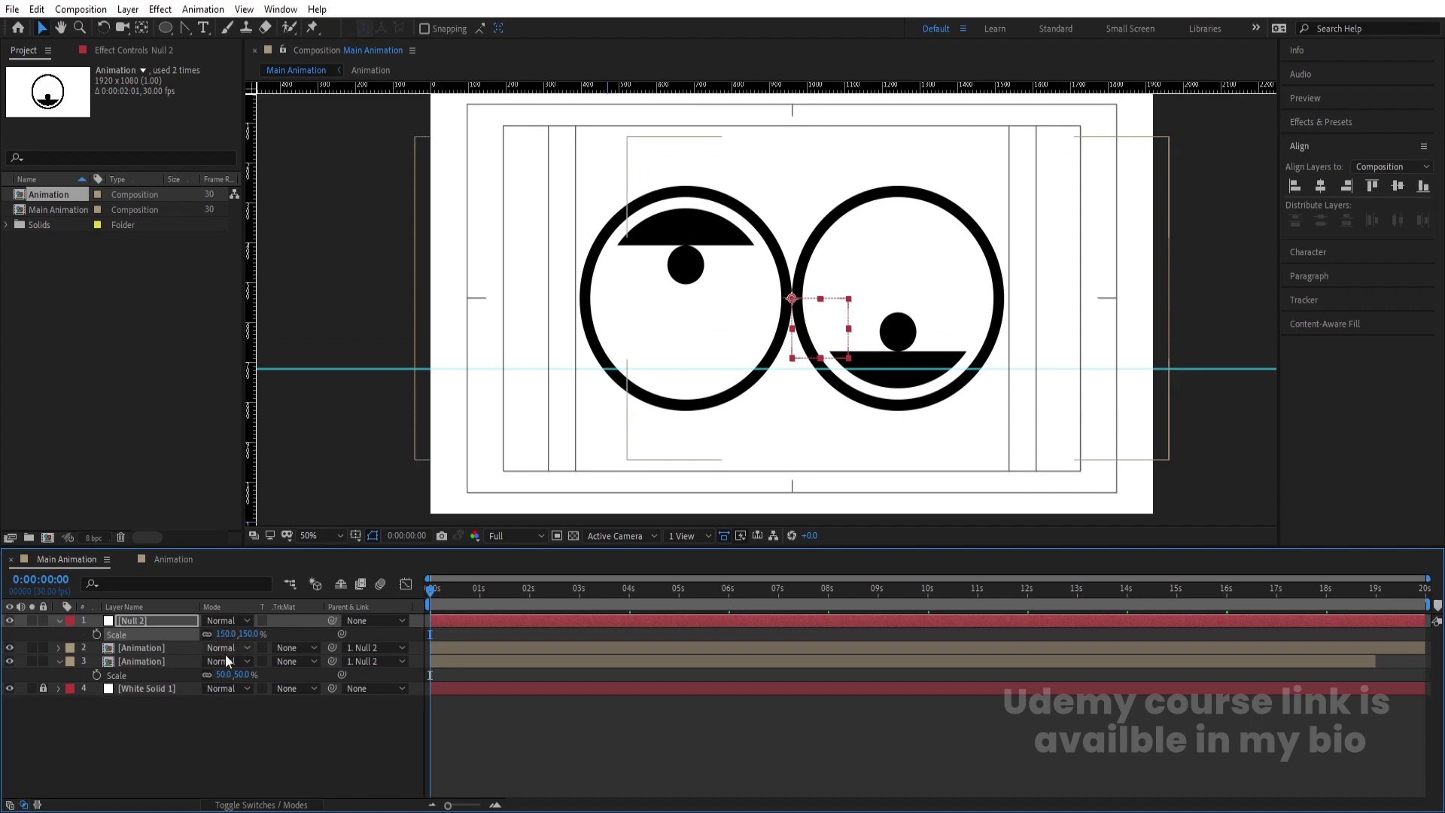
pyautogui.press('r')
pyautogui.click(97, 635)
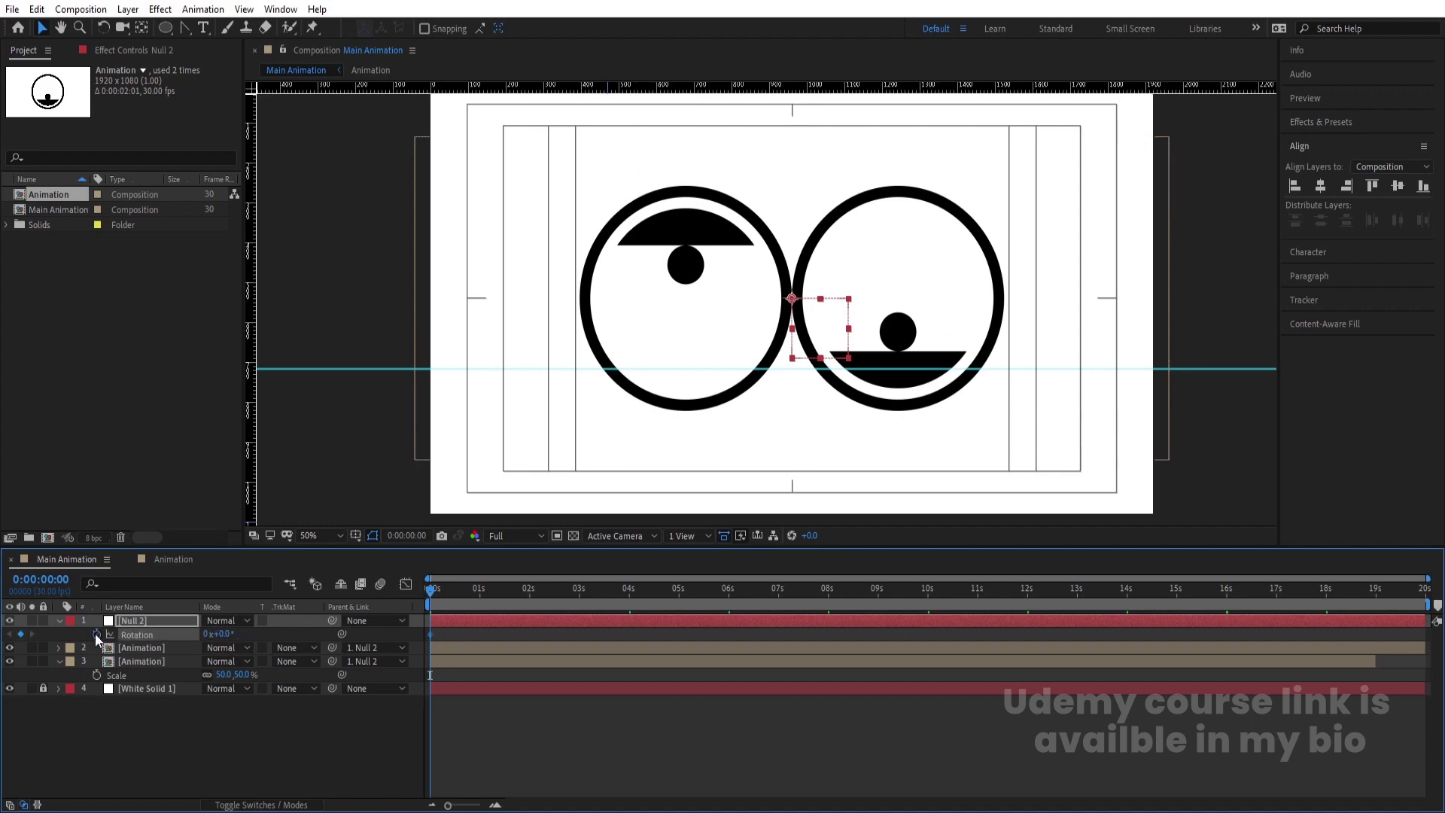
# End the work area at 6 seconds and preview the two eyes
pyautogui.click(530, 594)
pyautogui.click(521, 639)
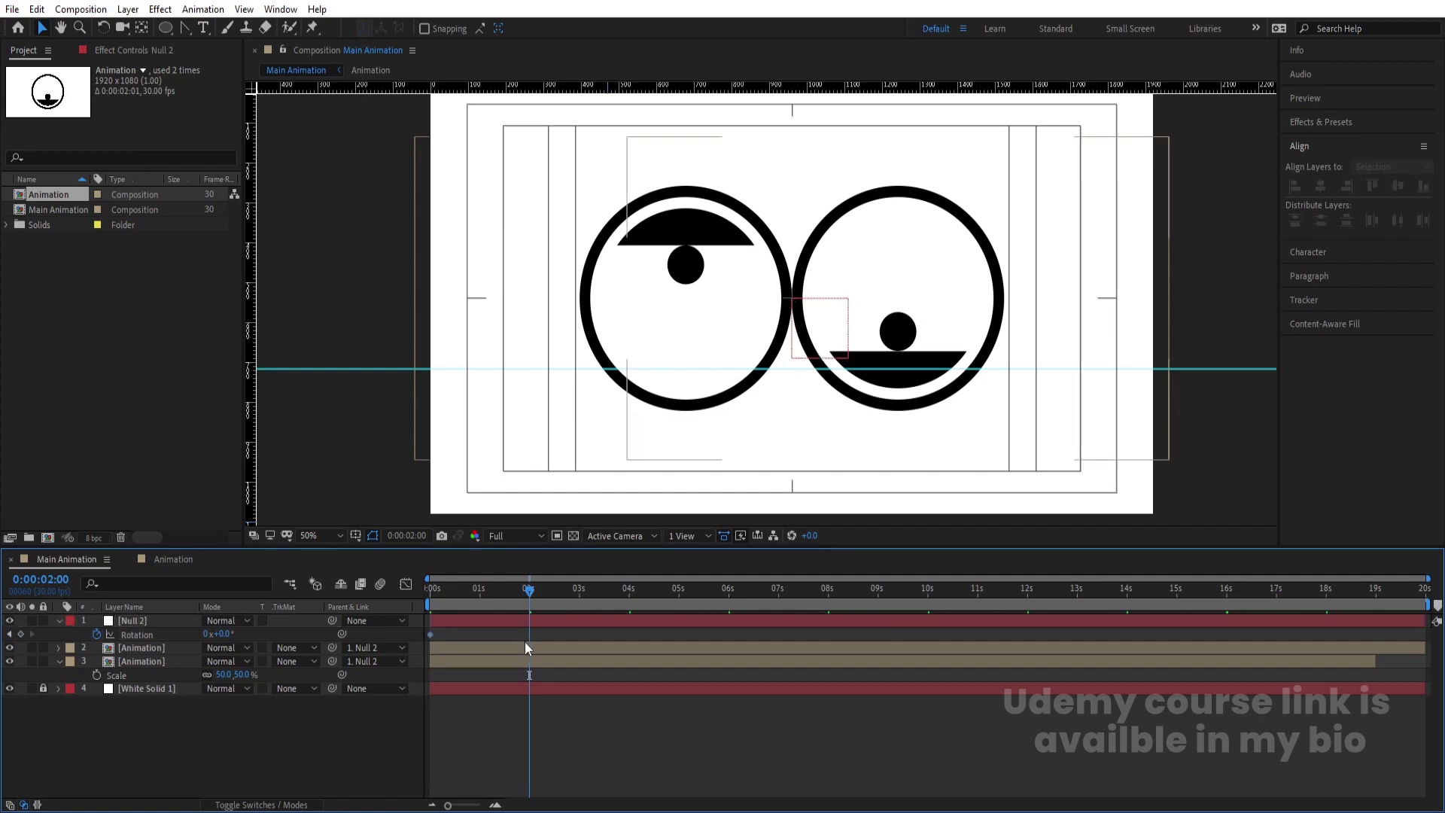
pyautogui.moveTo(530, 593); pyautogui.dragTo(723, 635)
pyautogui.moveTo(725, 629); pyautogui.dragTo(727, 629)
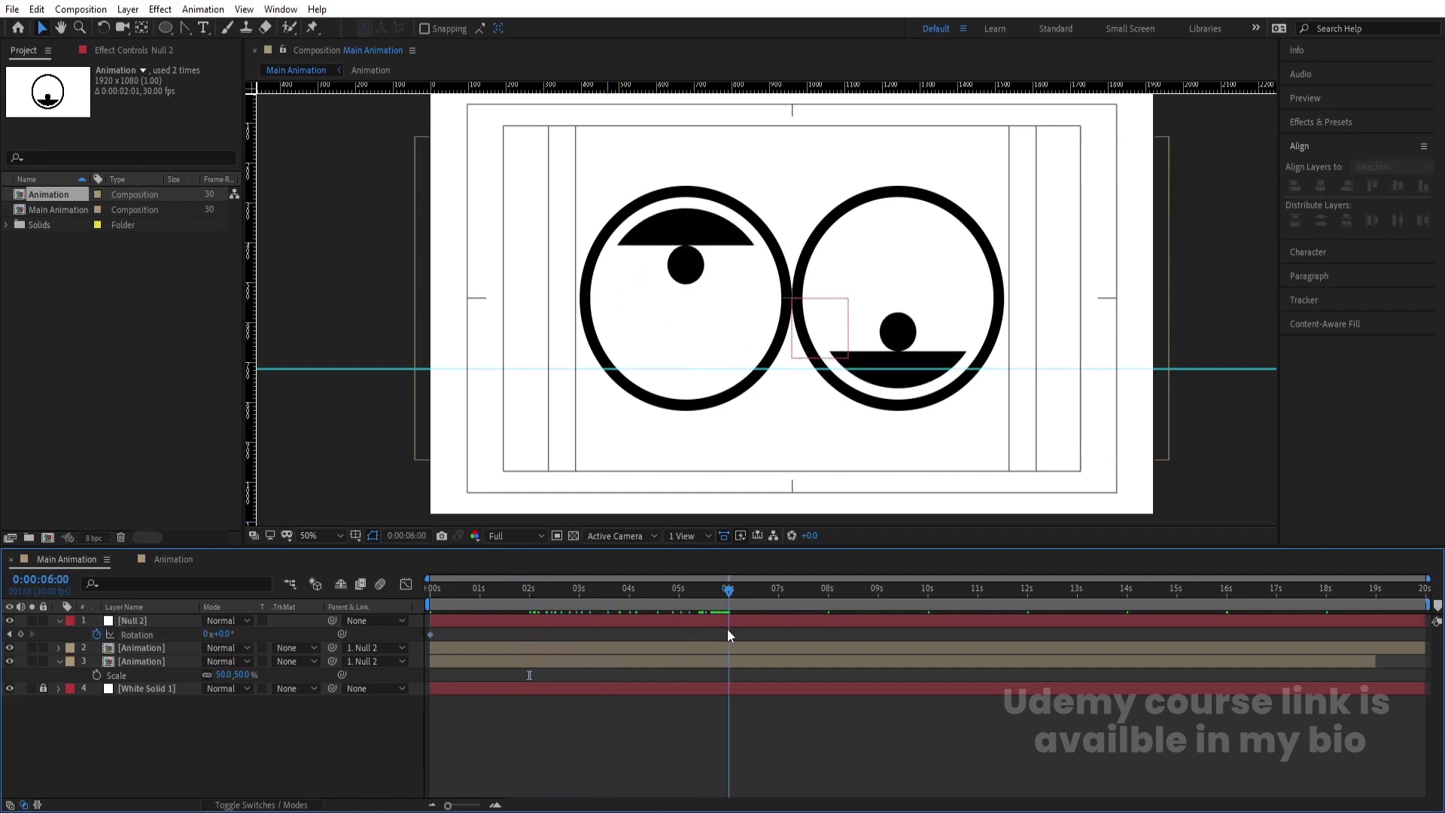
pyautogui.press('n')
pyautogui.press('space')
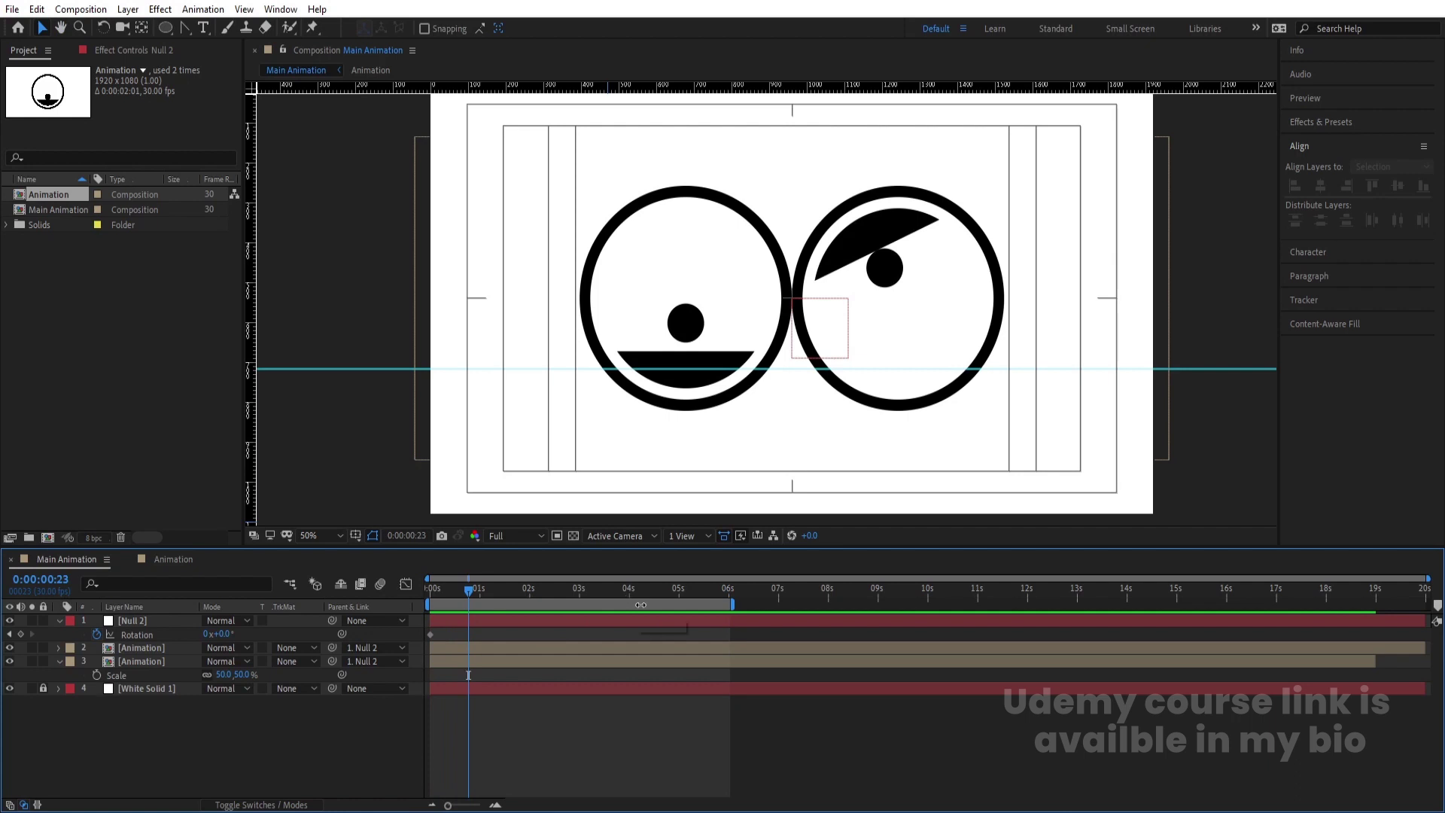
# Inspect the Animation precomp's final loop frame at 2 seconds
pyautogui.doubleClick(548, 649)
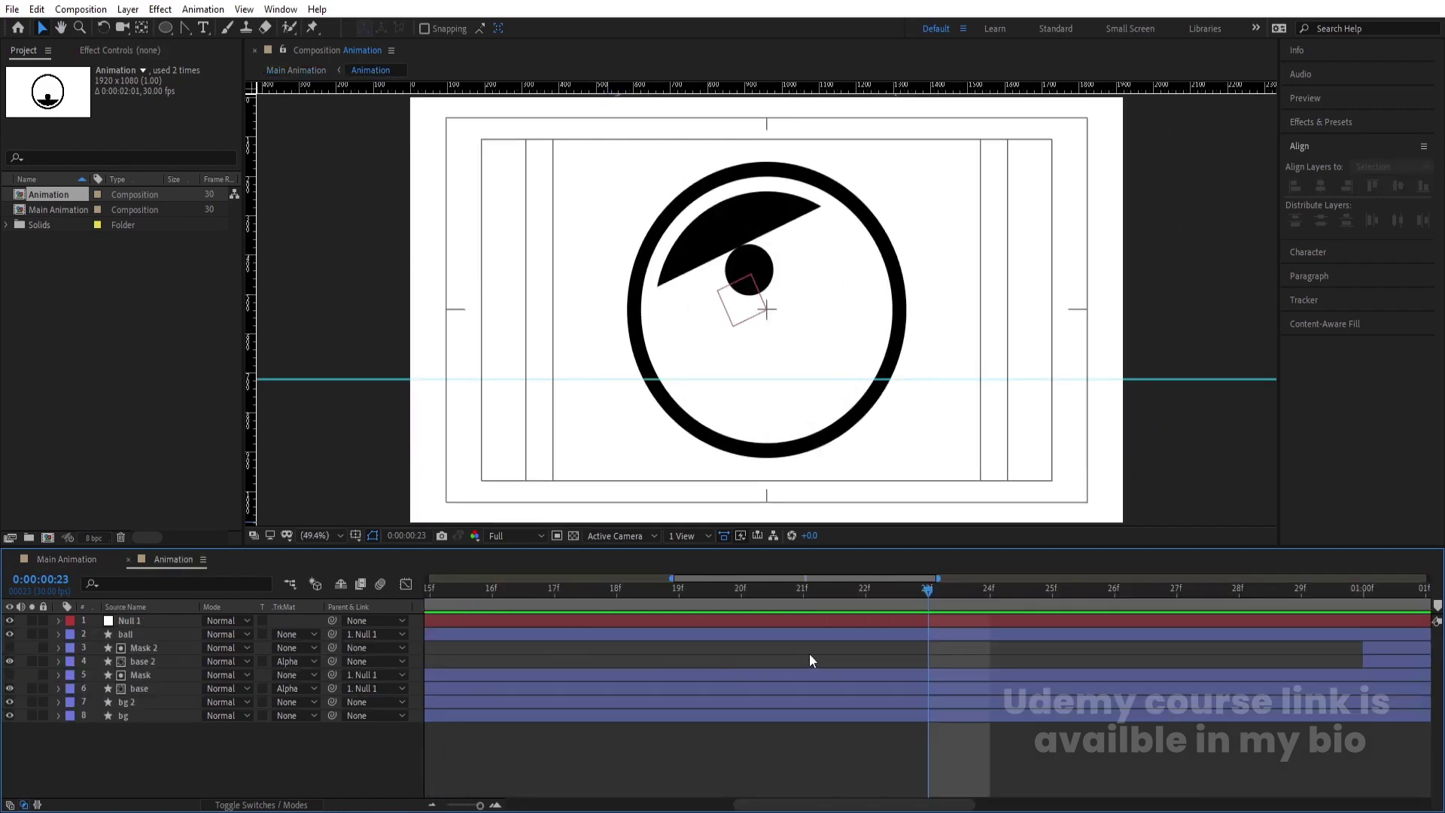
pyautogui.press('-')
pyautogui.press('-')
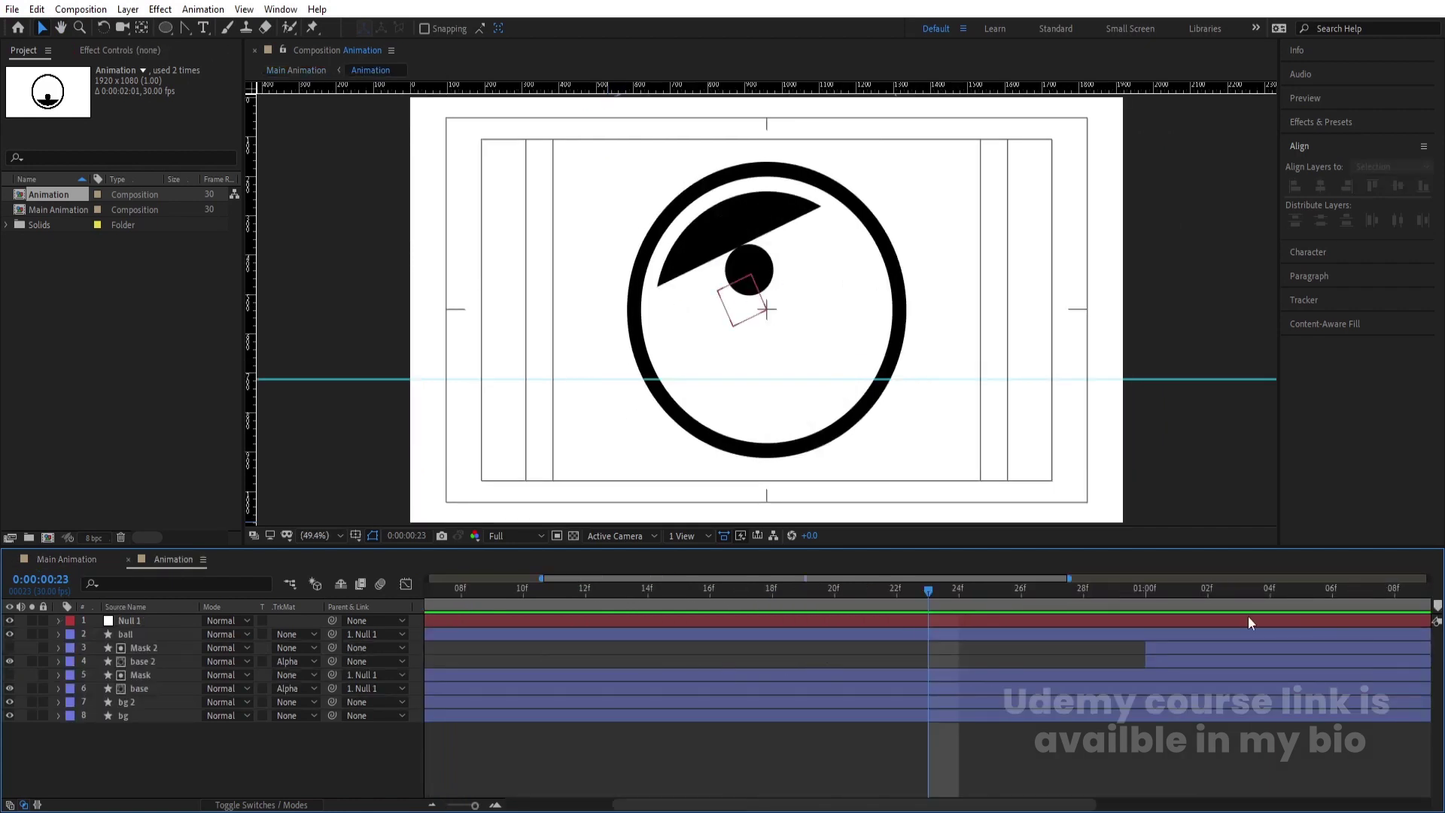
pyautogui.click(1404, 595)
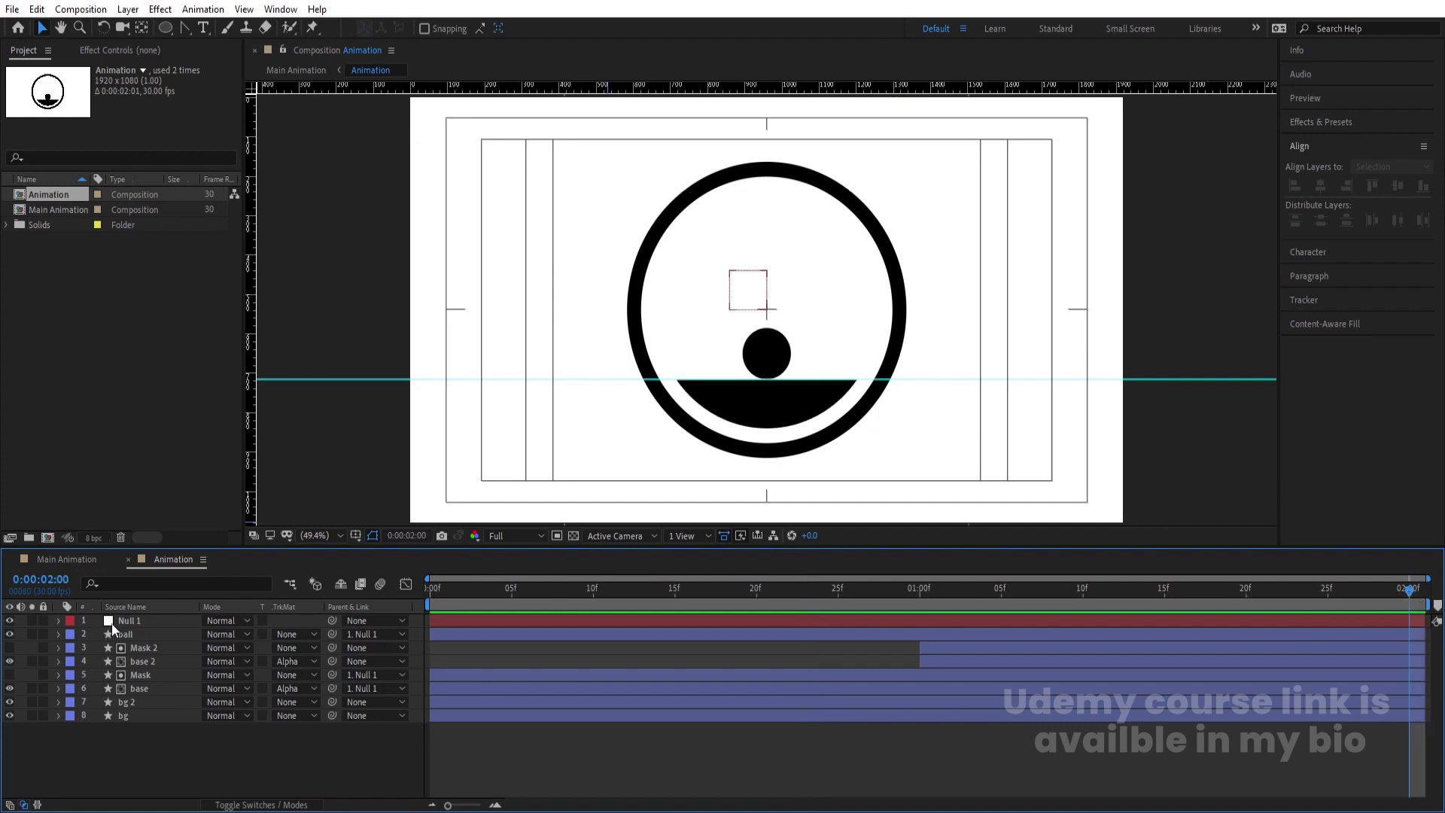
# Back in Main Animation, scrub through 4 seconds to exactly 6 seconds
pyautogui.click(65, 559)
pyautogui.moveTo(487, 592); pyautogui.dragTo(530, 602)
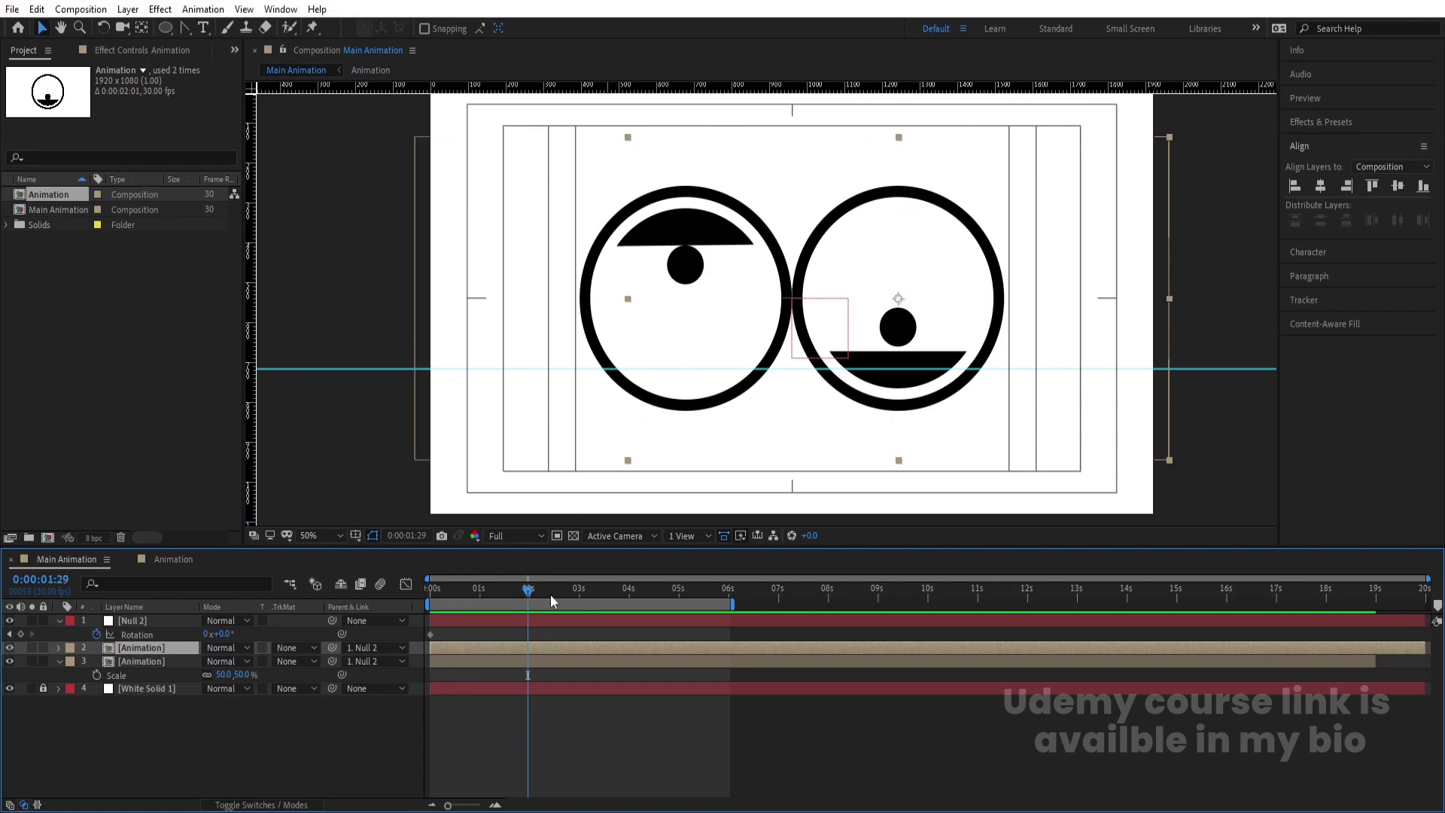
pyautogui.click(633, 594)
pyautogui.moveTo(635, 598); pyautogui.dragTo(636, 599)
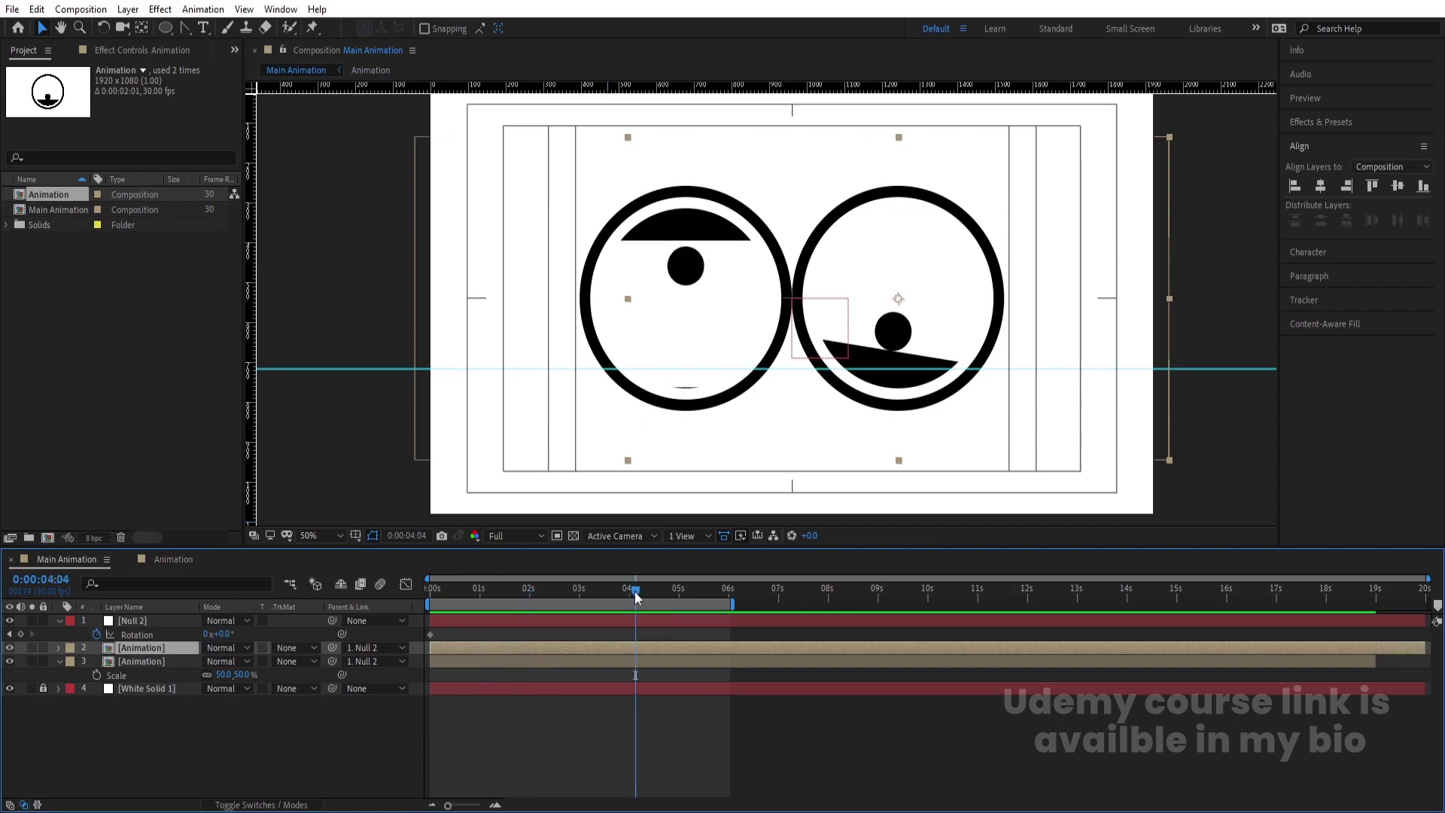
pyautogui.click(728, 595)
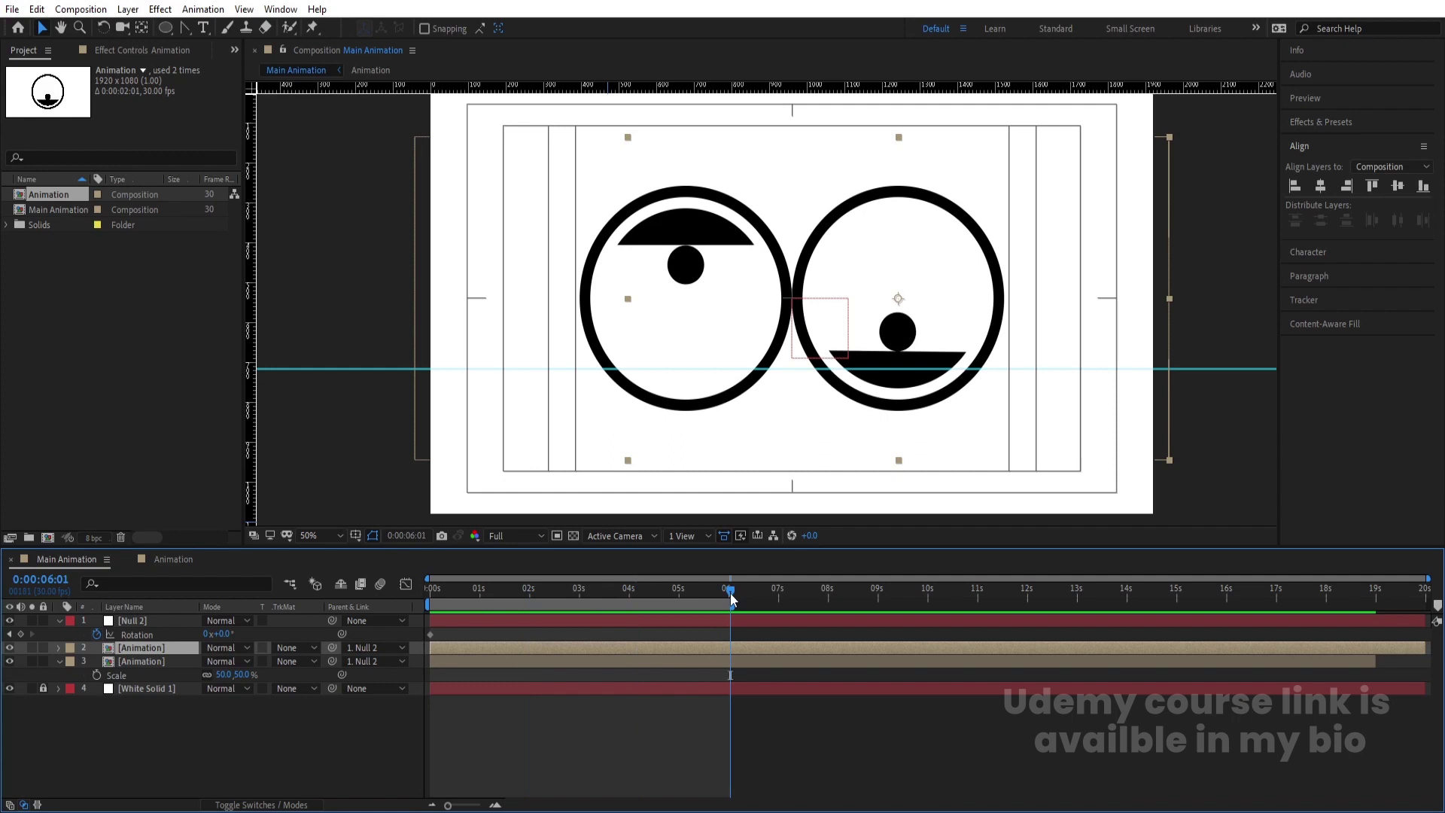
pyautogui.press('=')
pyautogui.press('=')
pyautogui.press('=')
pyautogui.press('=')
pyautogui.moveTo(734, 600); pyautogui.dragTo(716, 594)
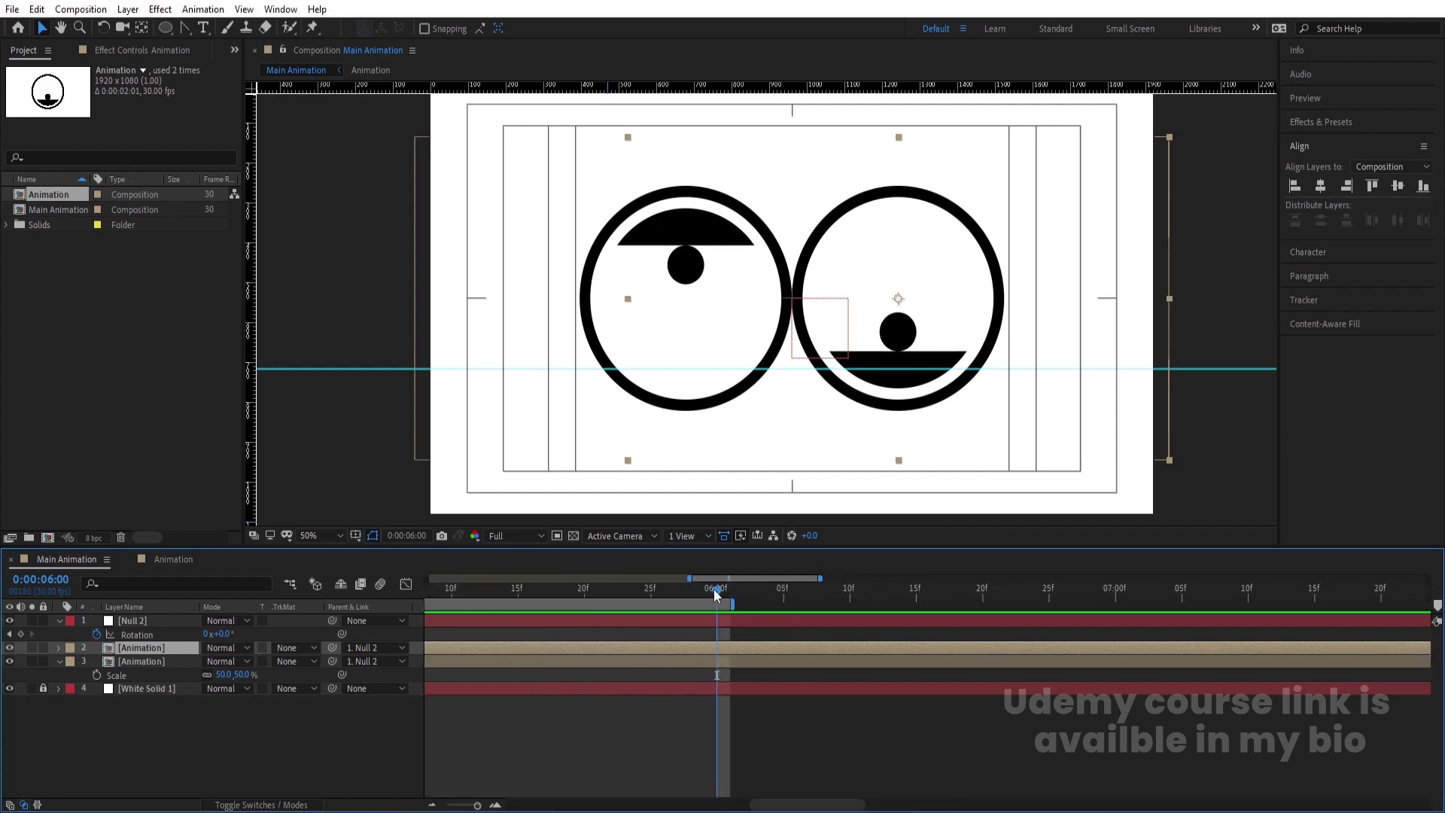
pyautogui.press('-')
pyautogui.press('-')
pyautogui.press('-')
pyautogui.press('-')
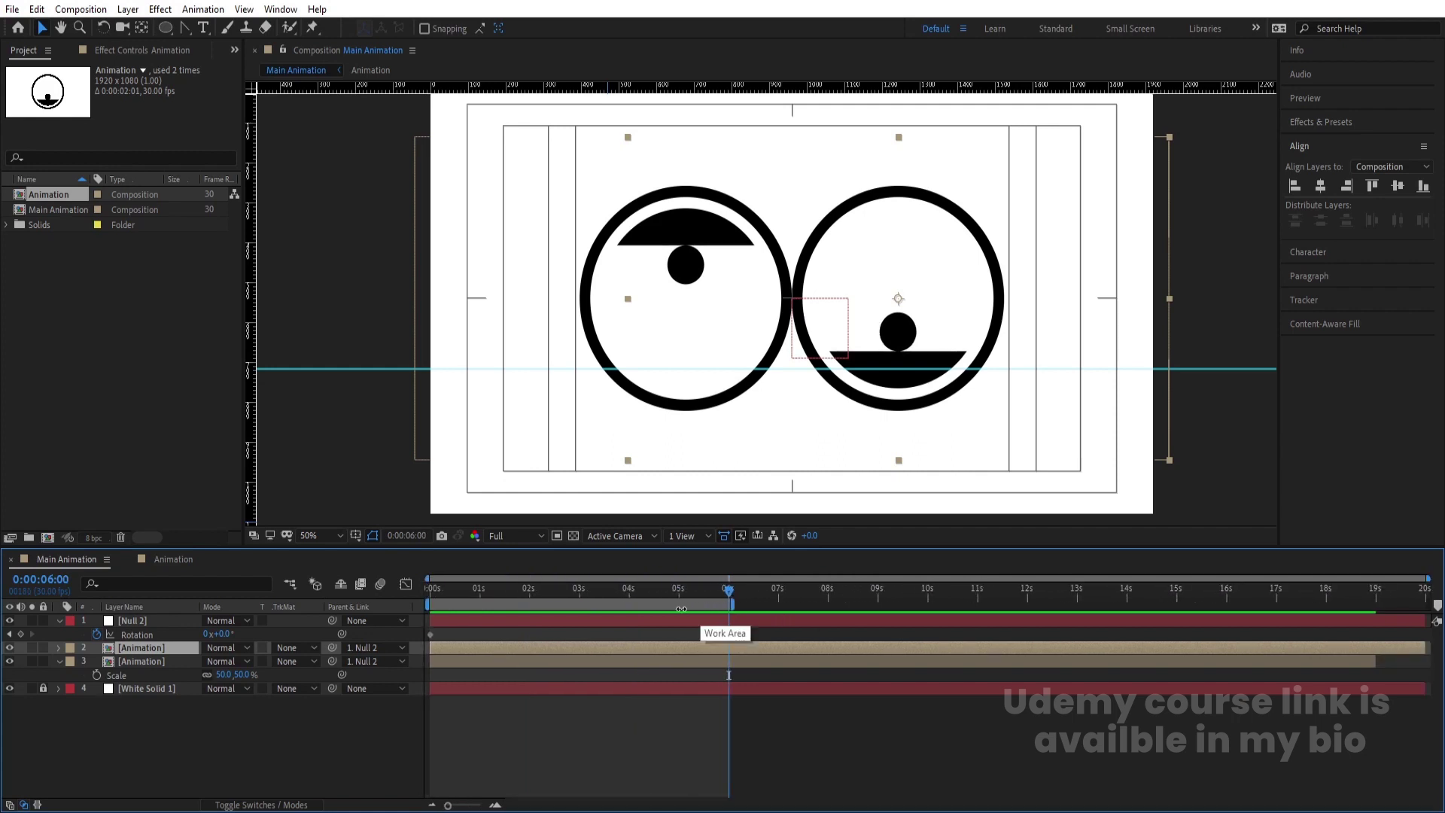
# Give Null 2 a 1x rotation keyframe at 6 seconds after a 0-second keyframe, and preview the spin
pyautogui.click(168, 623)
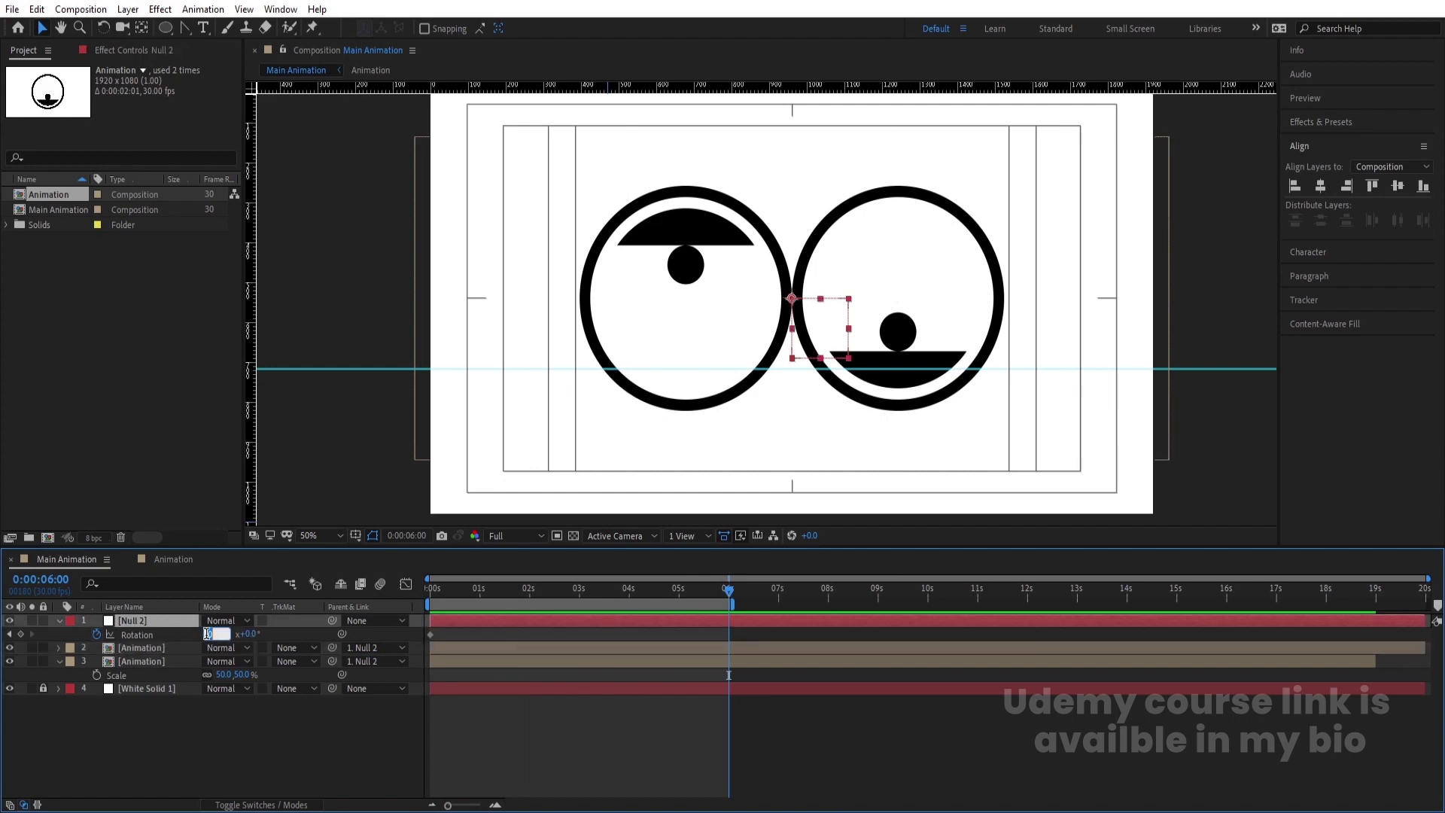
pyautogui.write('1')
pyautogui.press('Return')
pyautogui.press('Home')
pyautogui.press('space')
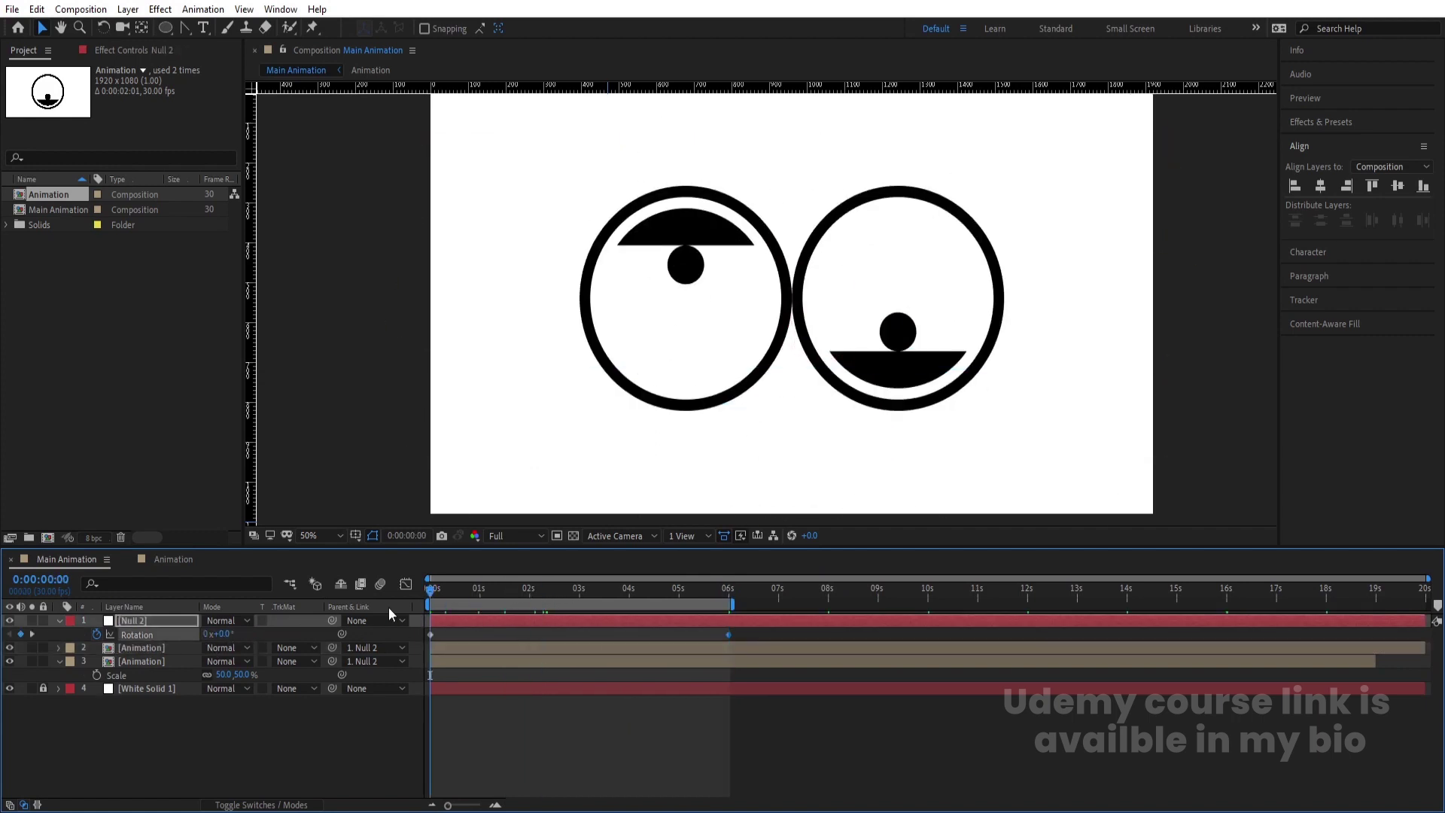
pyautogui.press('space')
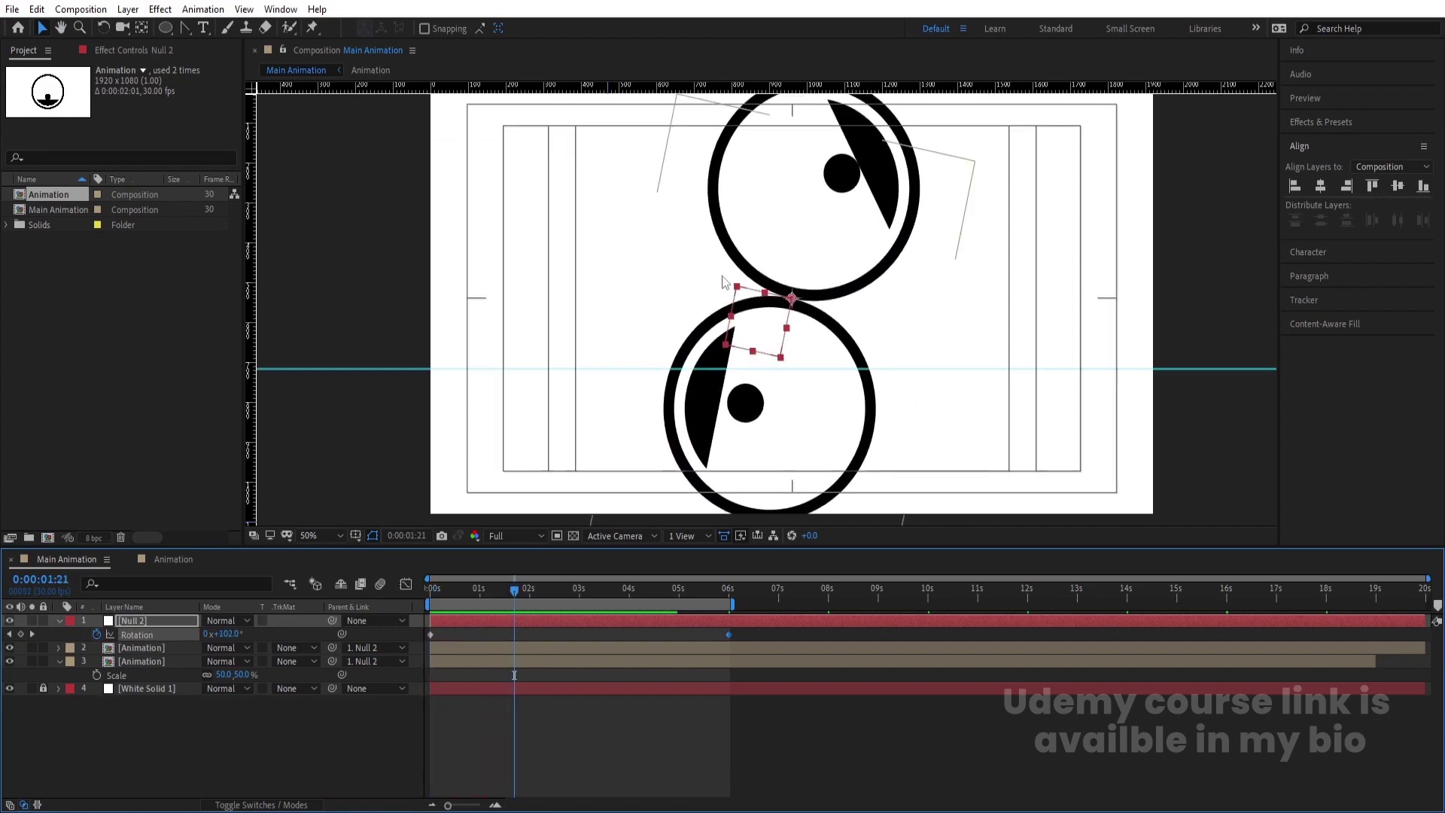
# Reduce Null 2's scale from 150% to 140% and preview the smaller spinning eyes
pyautogui.scroll(-2, 721, 275)
pyautogui.press('s')
pyautogui.moveTo(226, 633); pyautogui.dragTo(219, 633)
pyautogui.press('space')
pyautogui.press('space')
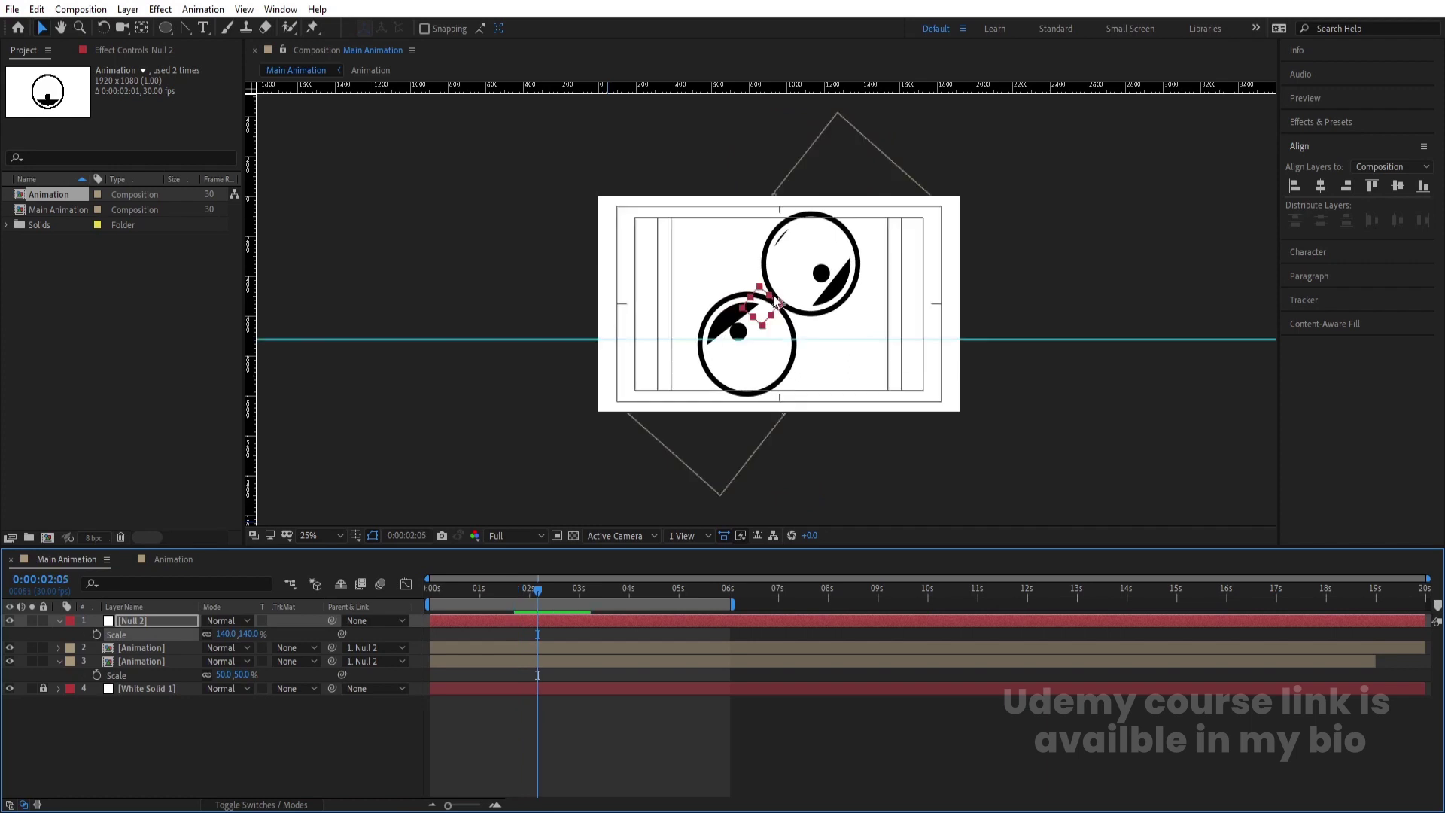
pyautogui.scroll(2, 777, 301)
pyautogui.press('space')
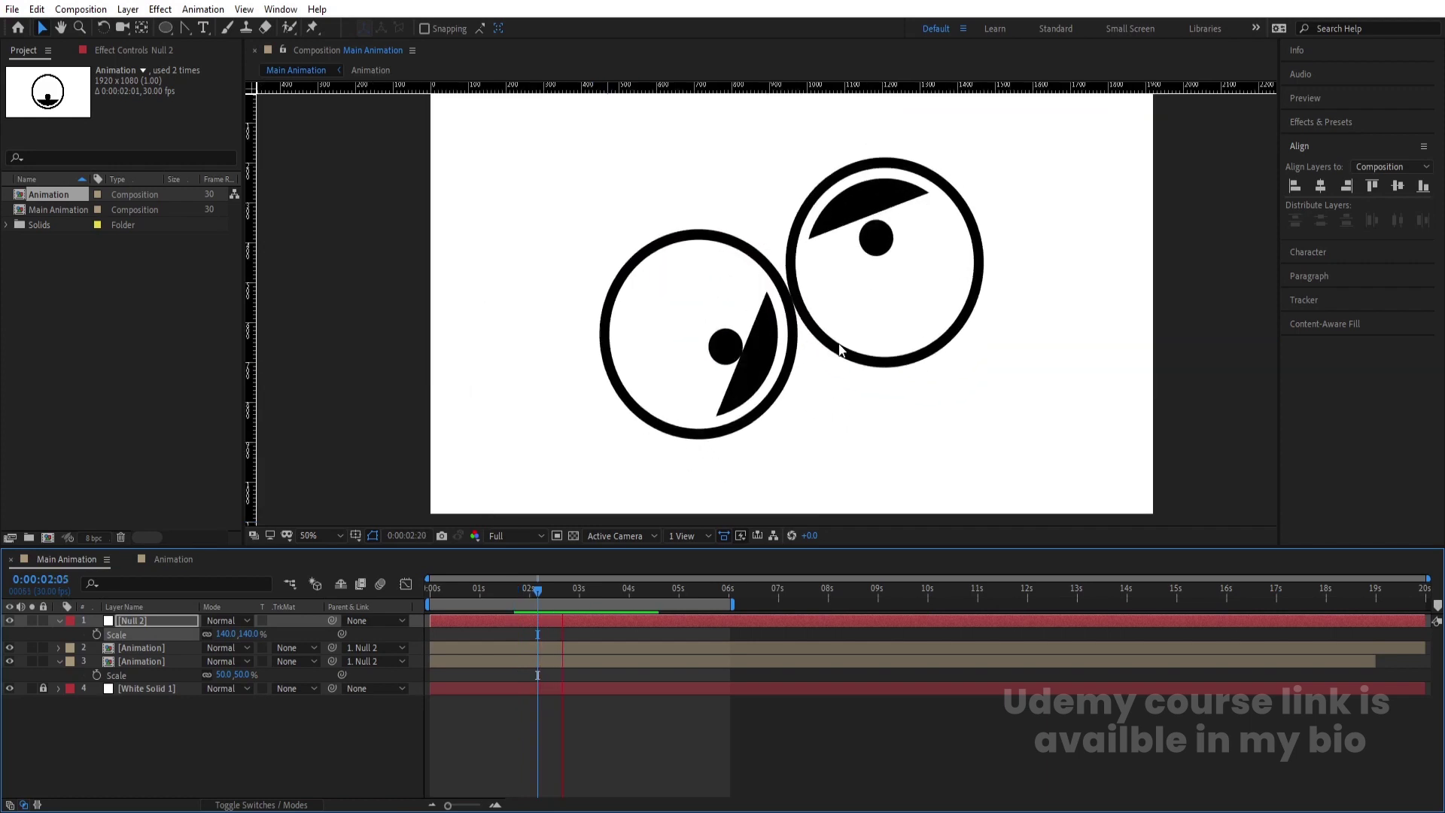
pyautogui.press('space')
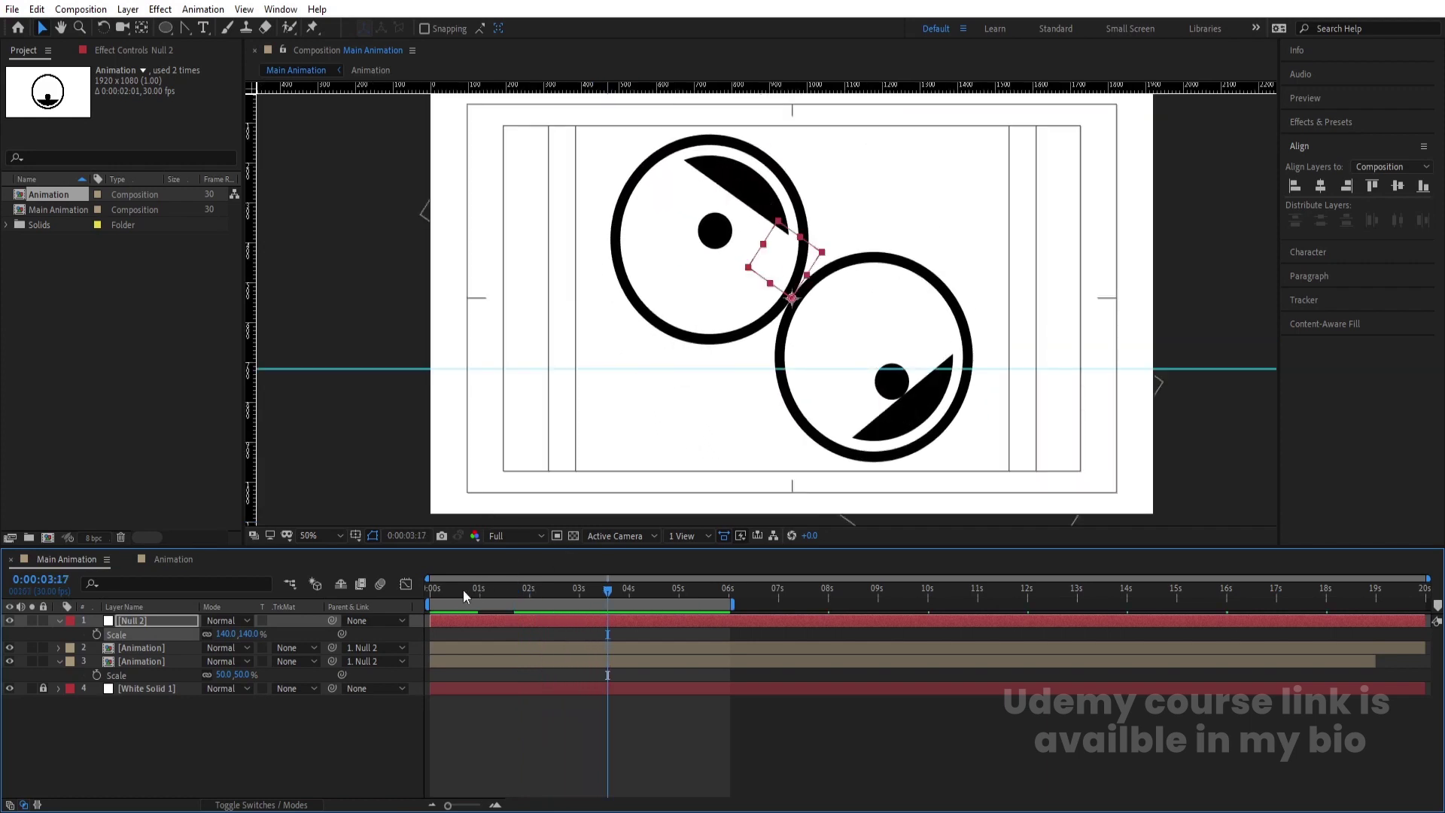
pyautogui.press('r')
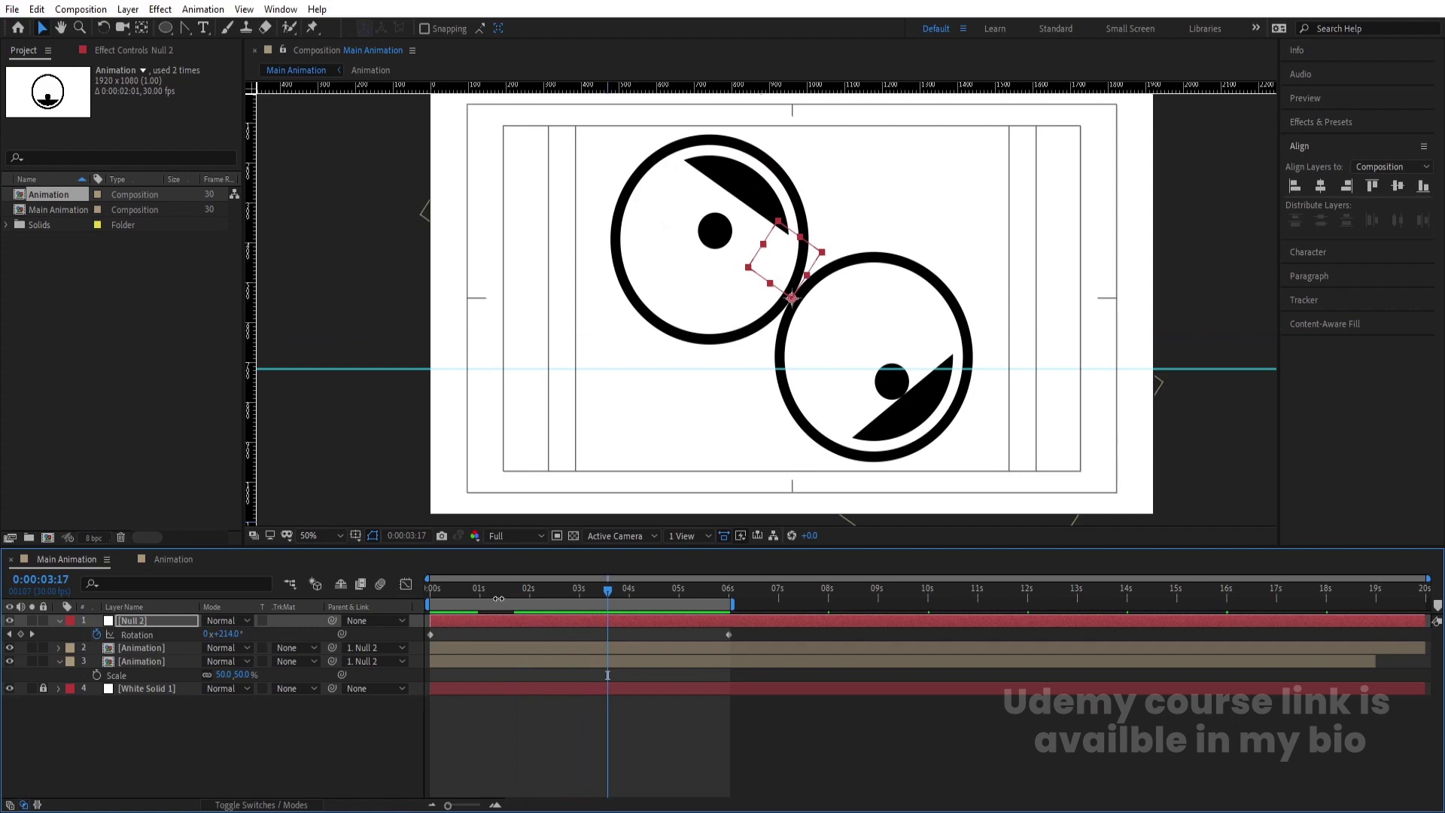
pyautogui.press('Home')
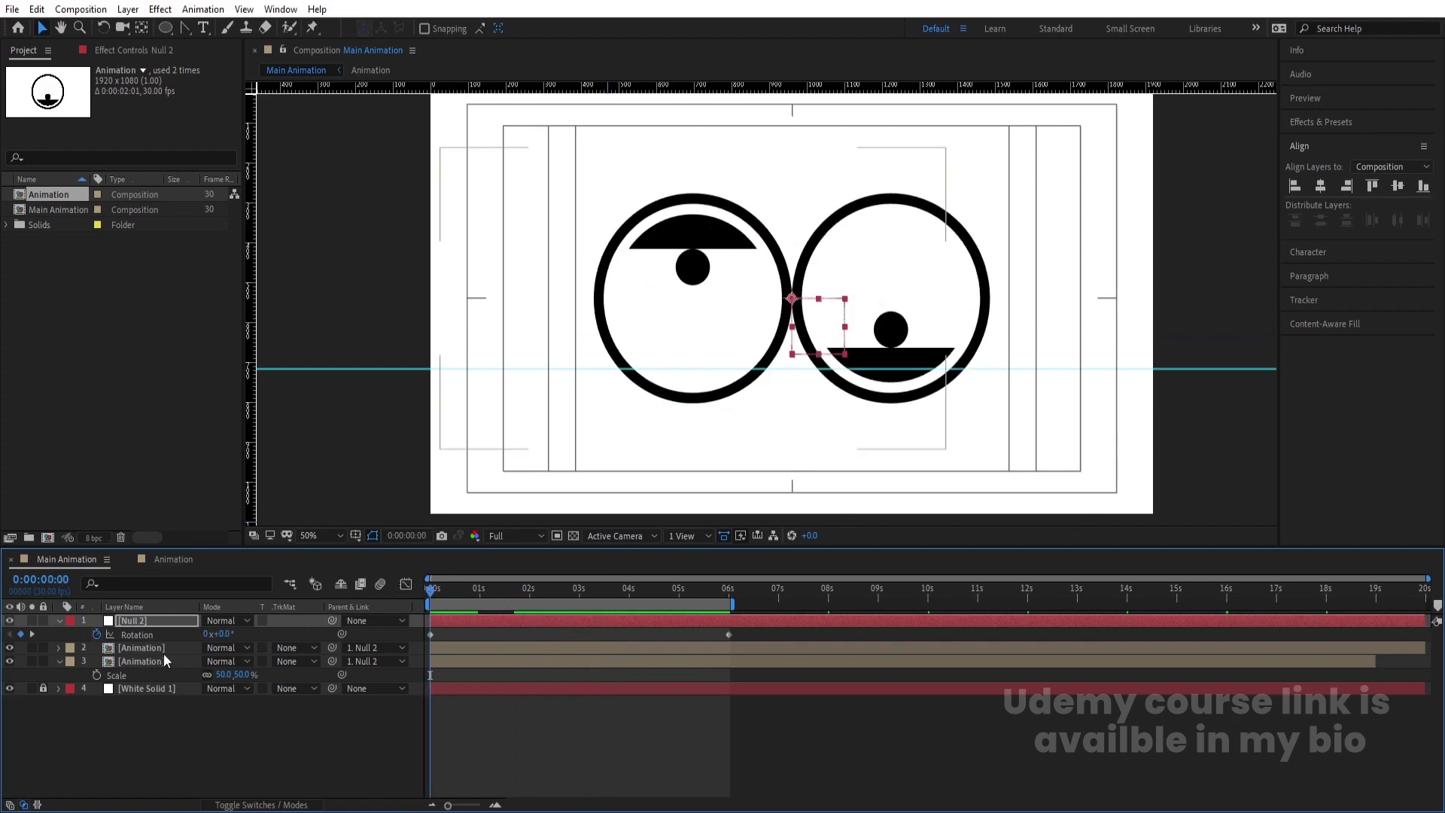
# Keyframe both Animation eye layers' Rotation at 0° at the start and -1x at 6 seconds
pyautogui.click(155, 648)
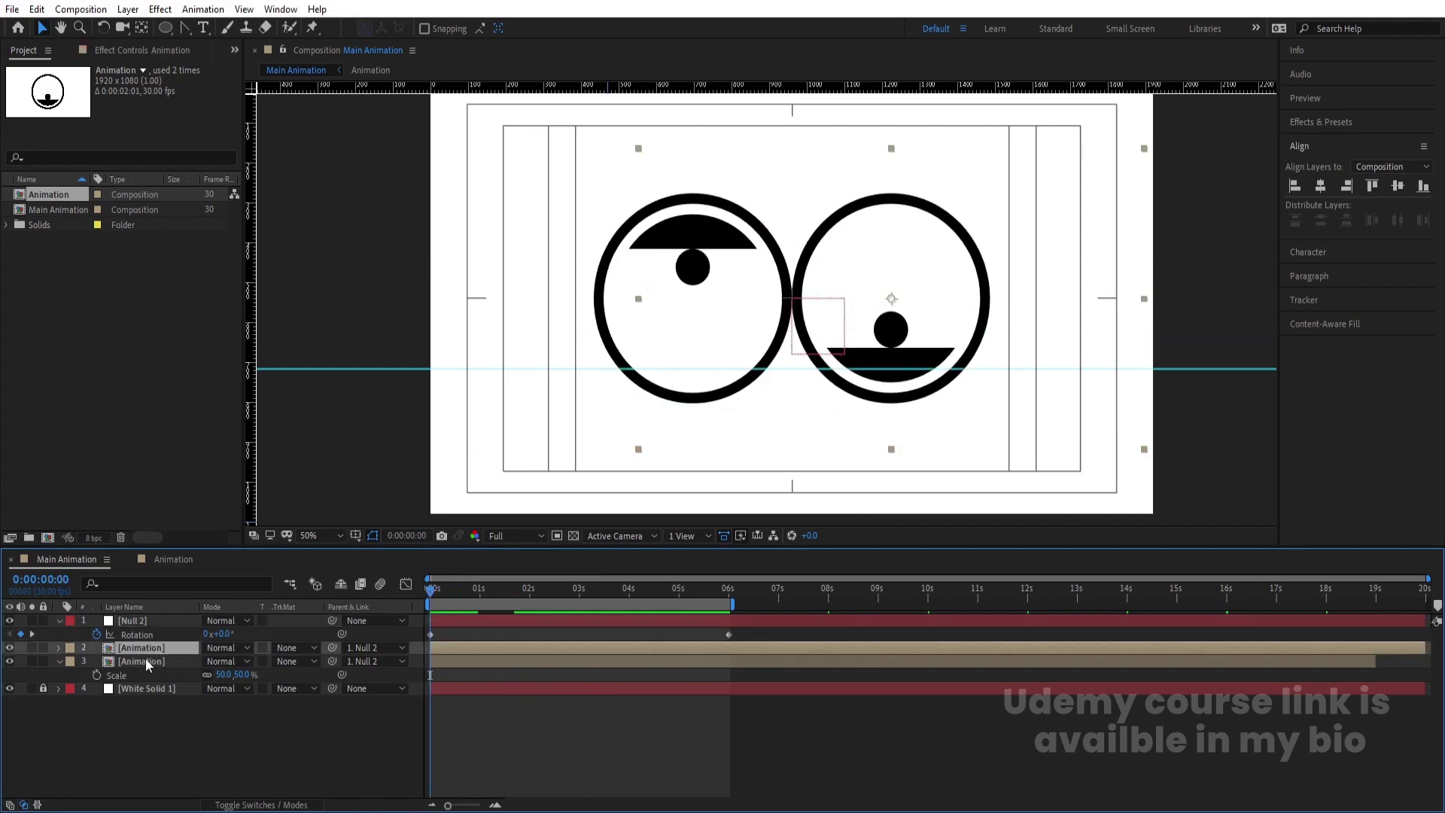
pyautogui.keyDown('shift'); pyautogui.click(143, 661); pyautogui.keyUp('shift')
pyautogui.press('r')
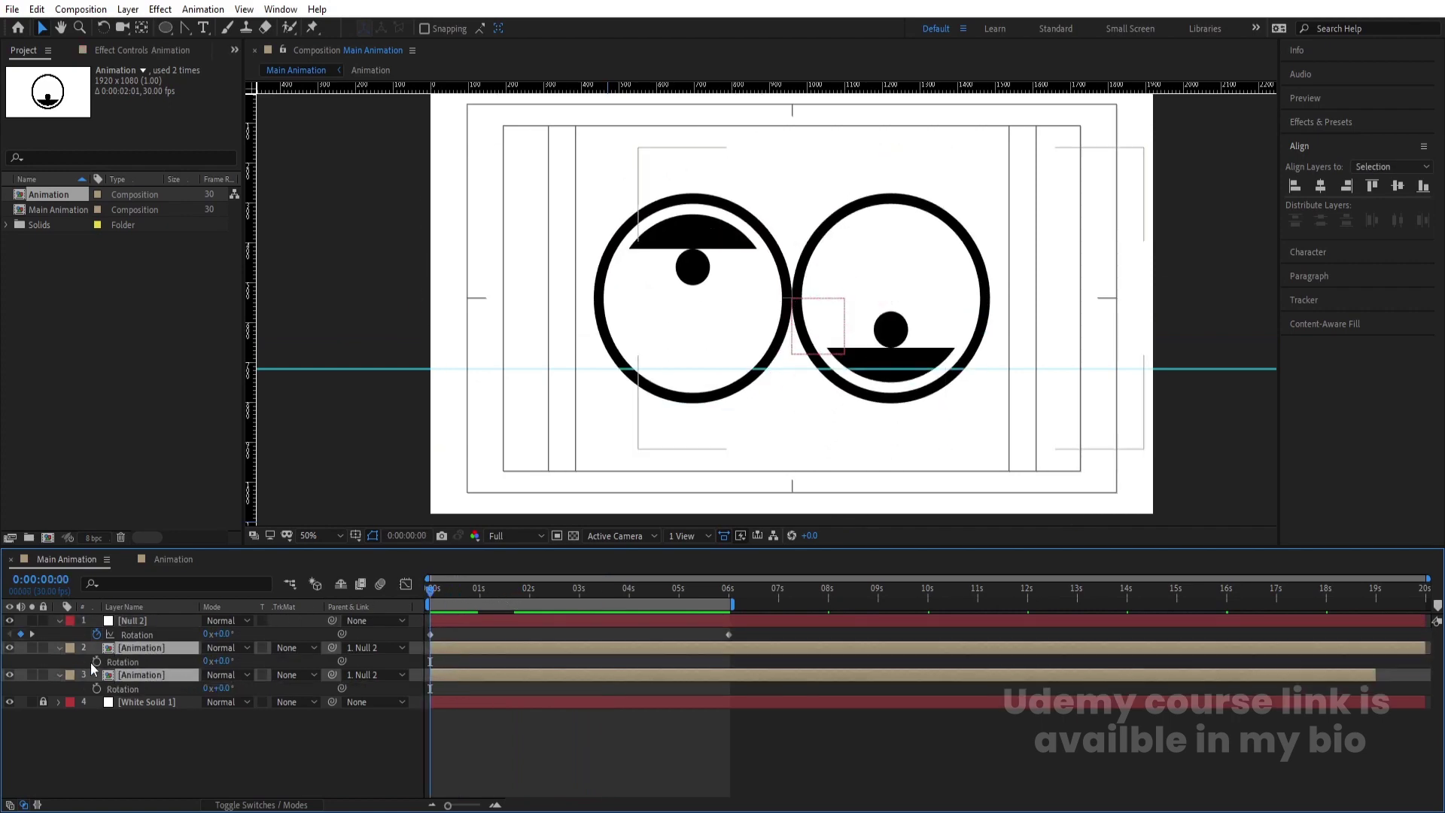
pyautogui.click(97, 661)
pyautogui.click(96, 688)
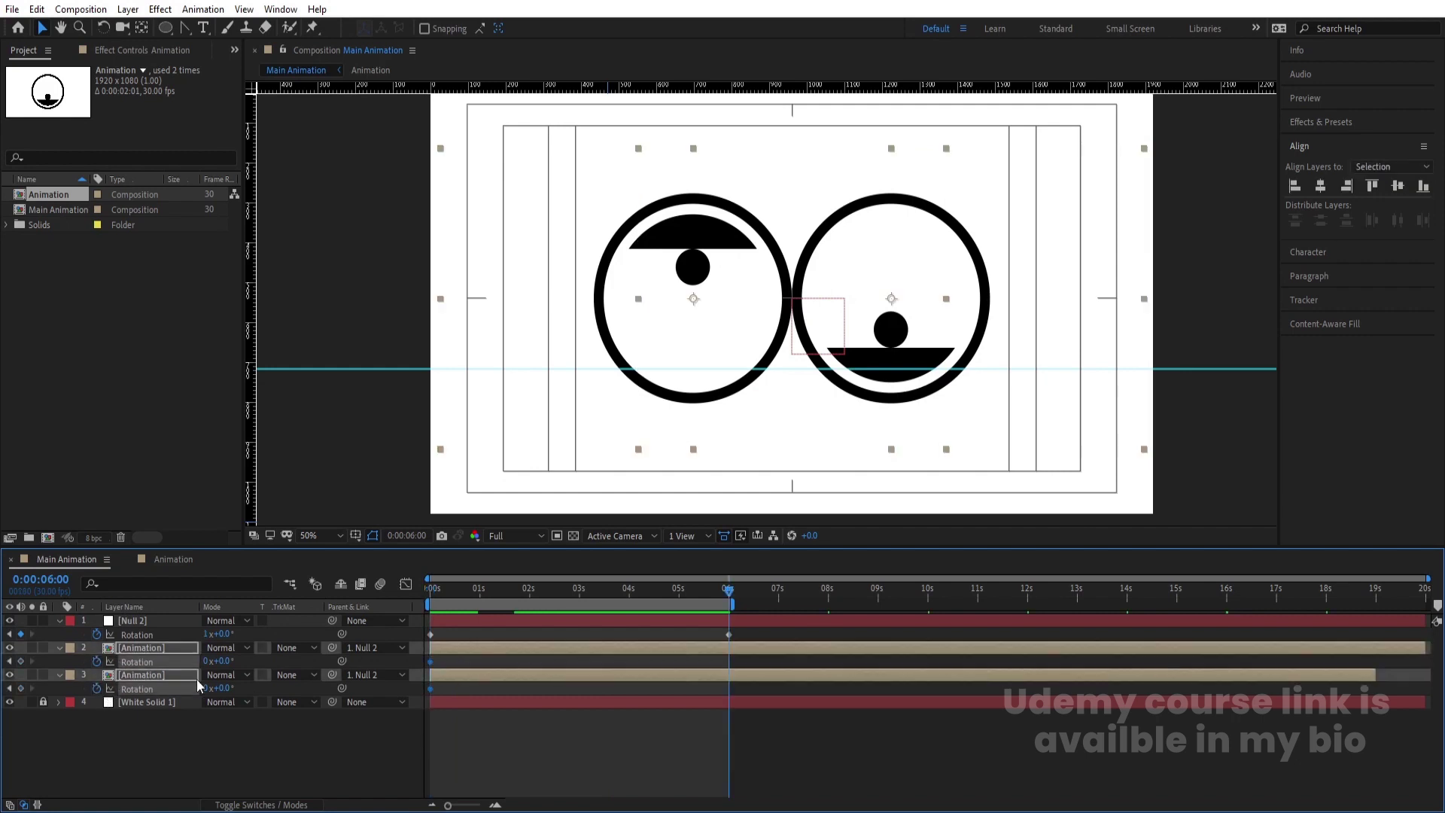
pyautogui.click(206, 661)
pyautogui.write('-1')
pyautogui.press('Return')
# Play the counter-rotating eyes from the start, then deselect the eye layers
pyautogui.moveTo(455, 590); pyautogui.dragTo(386, 595)
pyautogui.press('space')
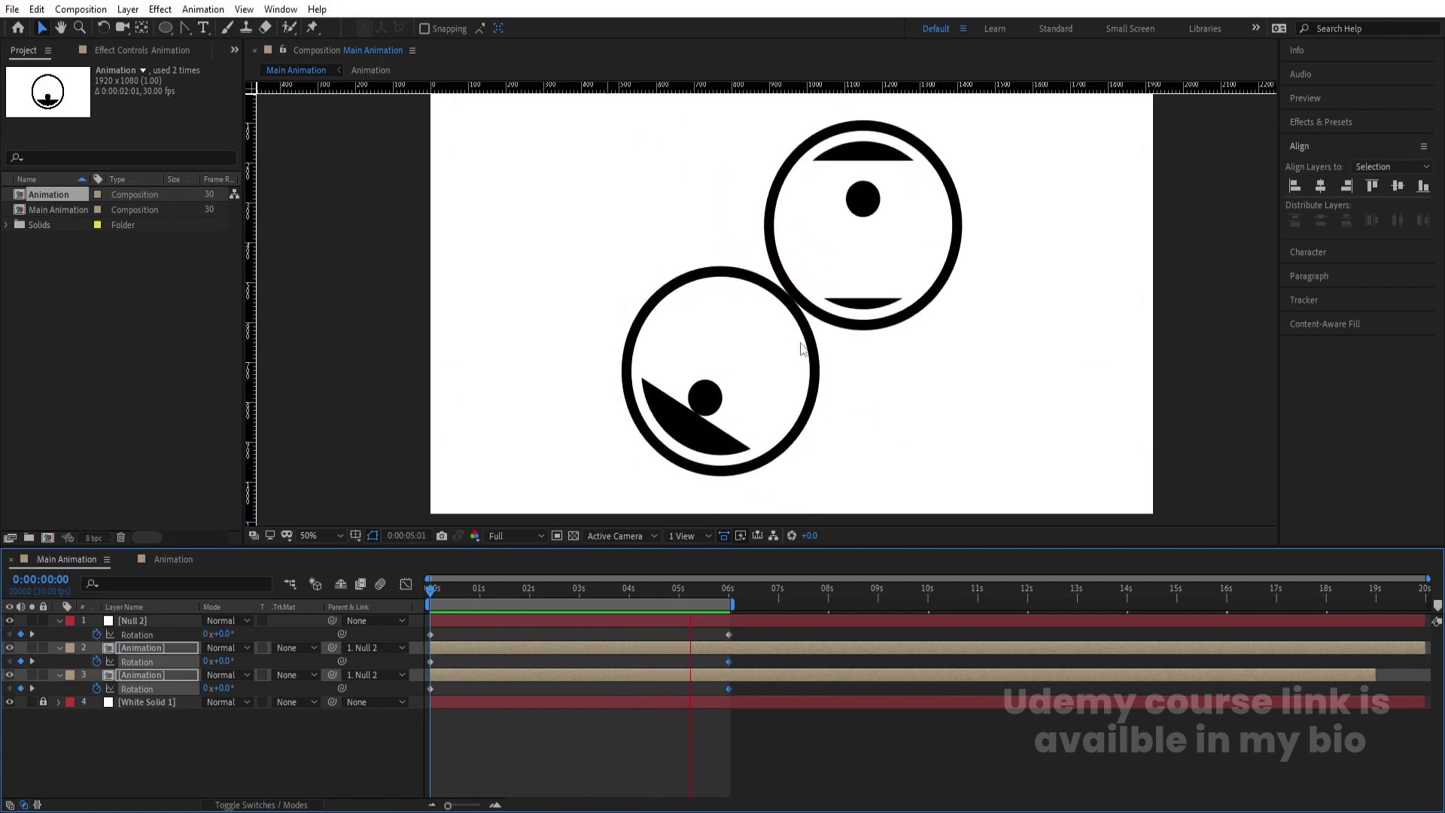
pyautogui.press('space')
pyautogui.click(191, 746)
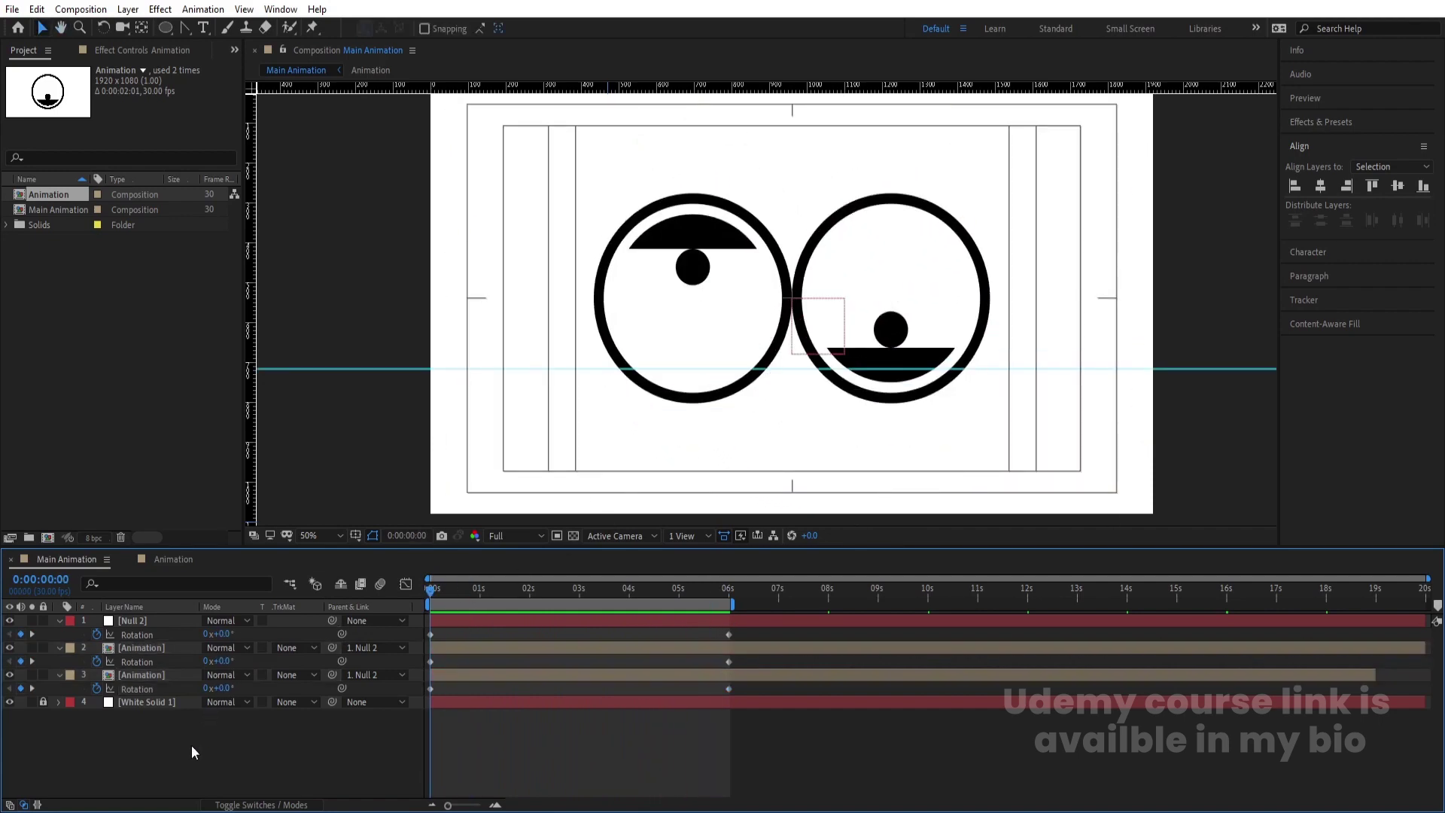
# Collapse the layer properties and add a new Adjustment Layer to the timeline
pyautogui.press('u')
pyautogui.rightClick(252, 707)
pyautogui.moveTo(341, 534)
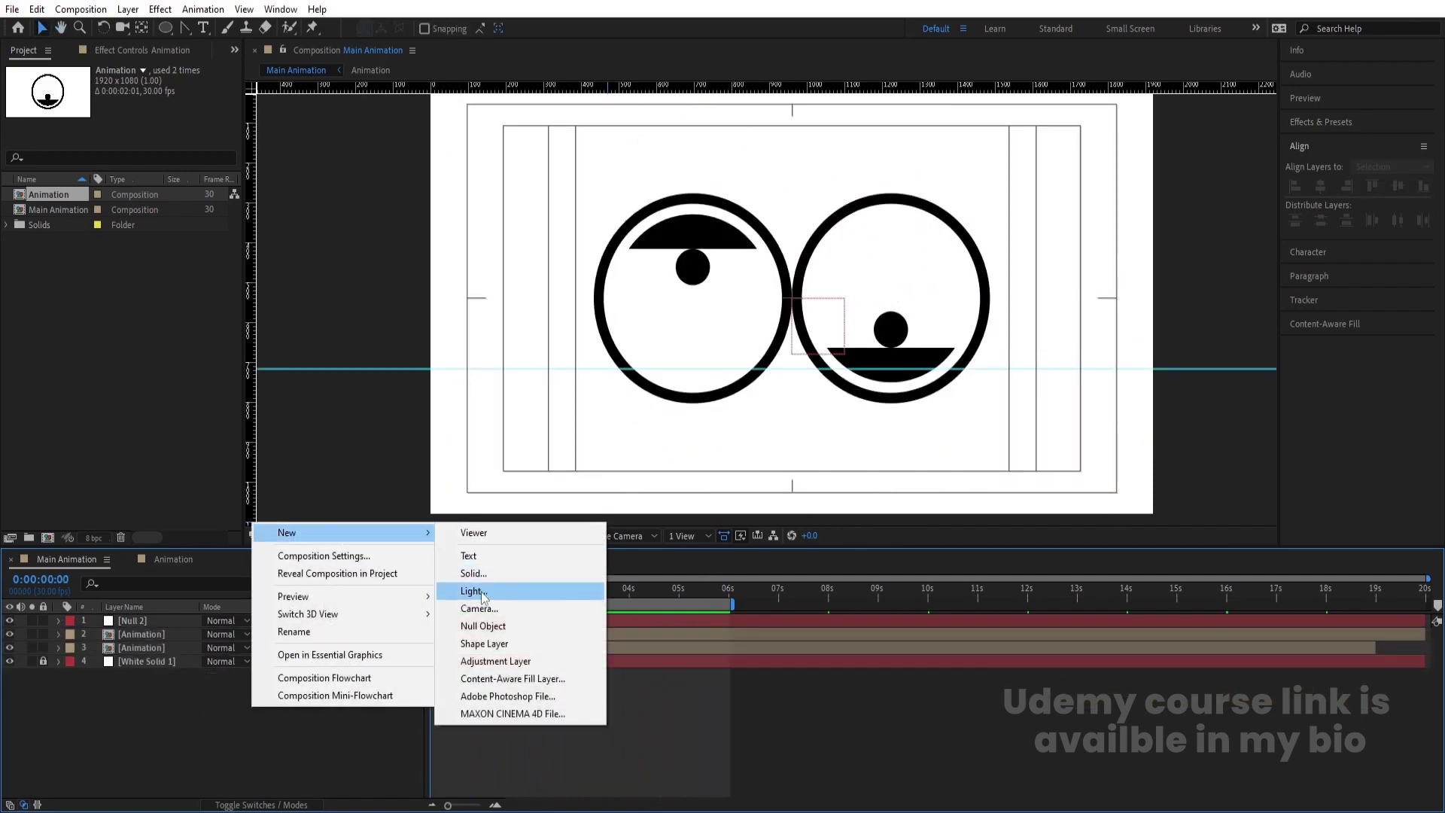
pyautogui.click(497, 661)
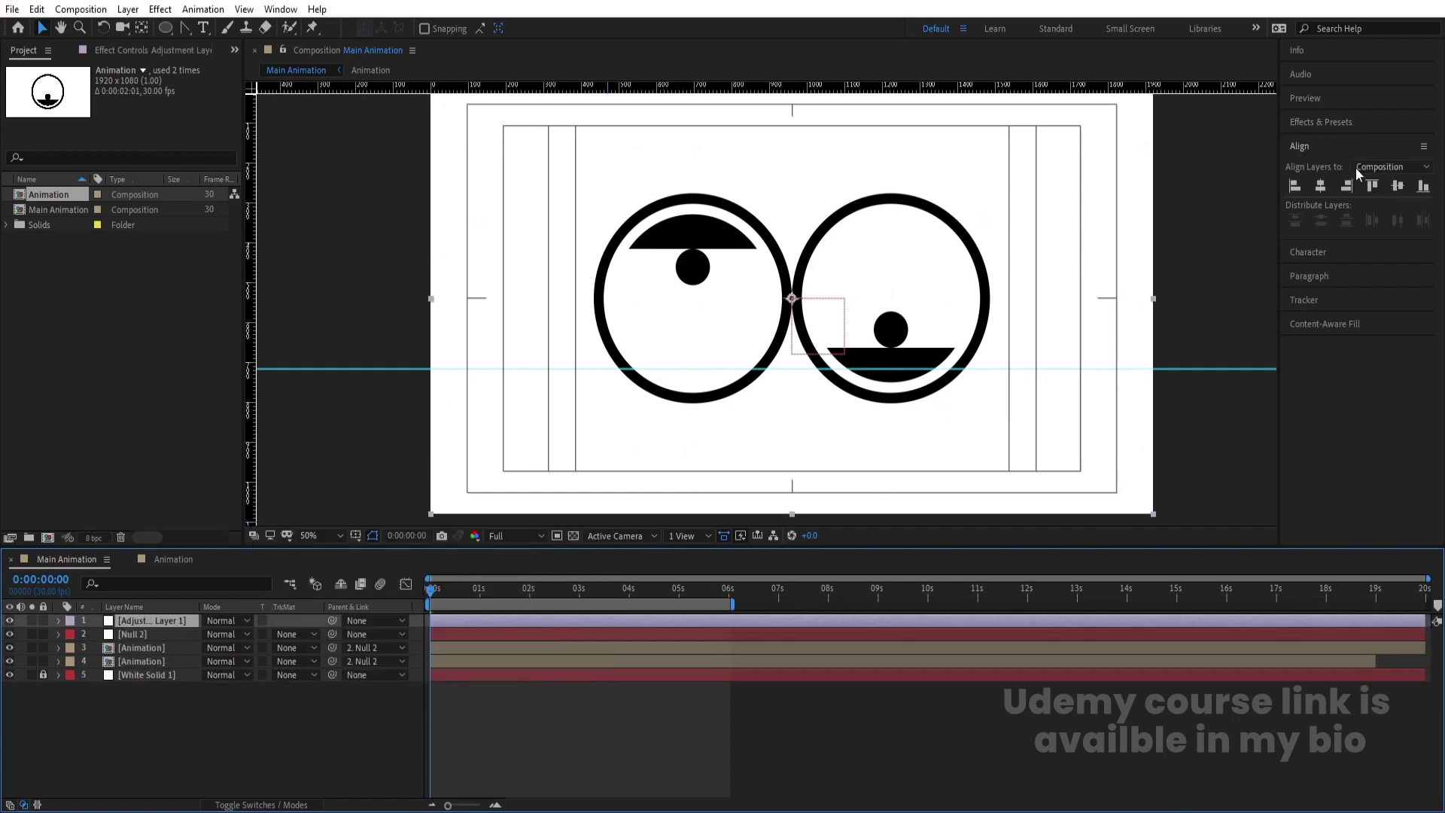
# Apply the Tint effect from Effects & Presets to Adjustment Layer 1
pyautogui.click(1322, 122)
pyautogui.click(1343, 137)
pyautogui.write('tint')
pyautogui.doubleClick(1345, 215)
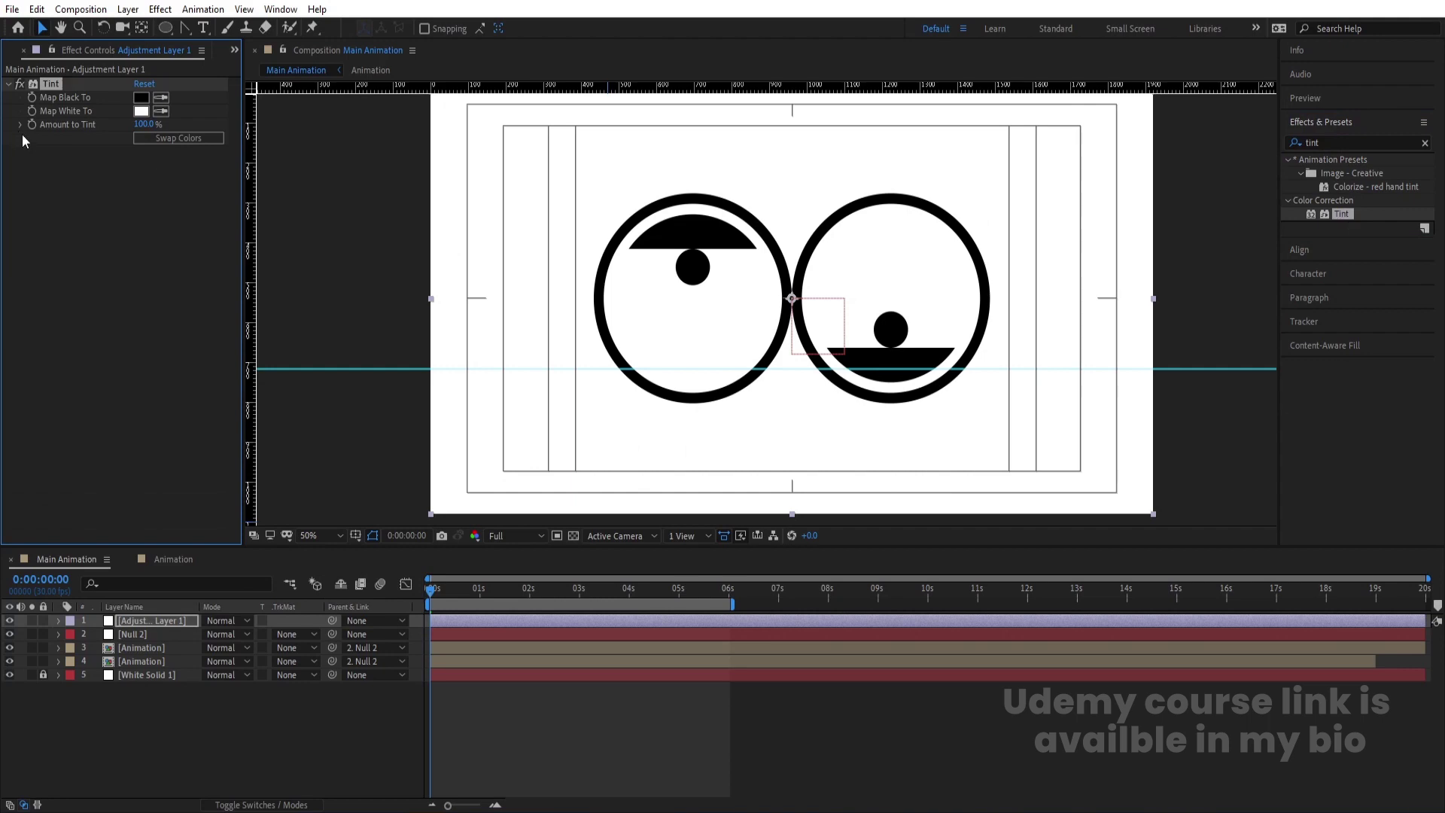
# Set the Tint colours with Swap Colors so the eyes appear white on a purple background
pyautogui.click(200, 138)
pyautogui.click(197, 135)
pyautogui.click(141, 97)
pyautogui.moveTo(452, 347); pyautogui.dragTo(509, 313)
pyautogui.click(647, 314)
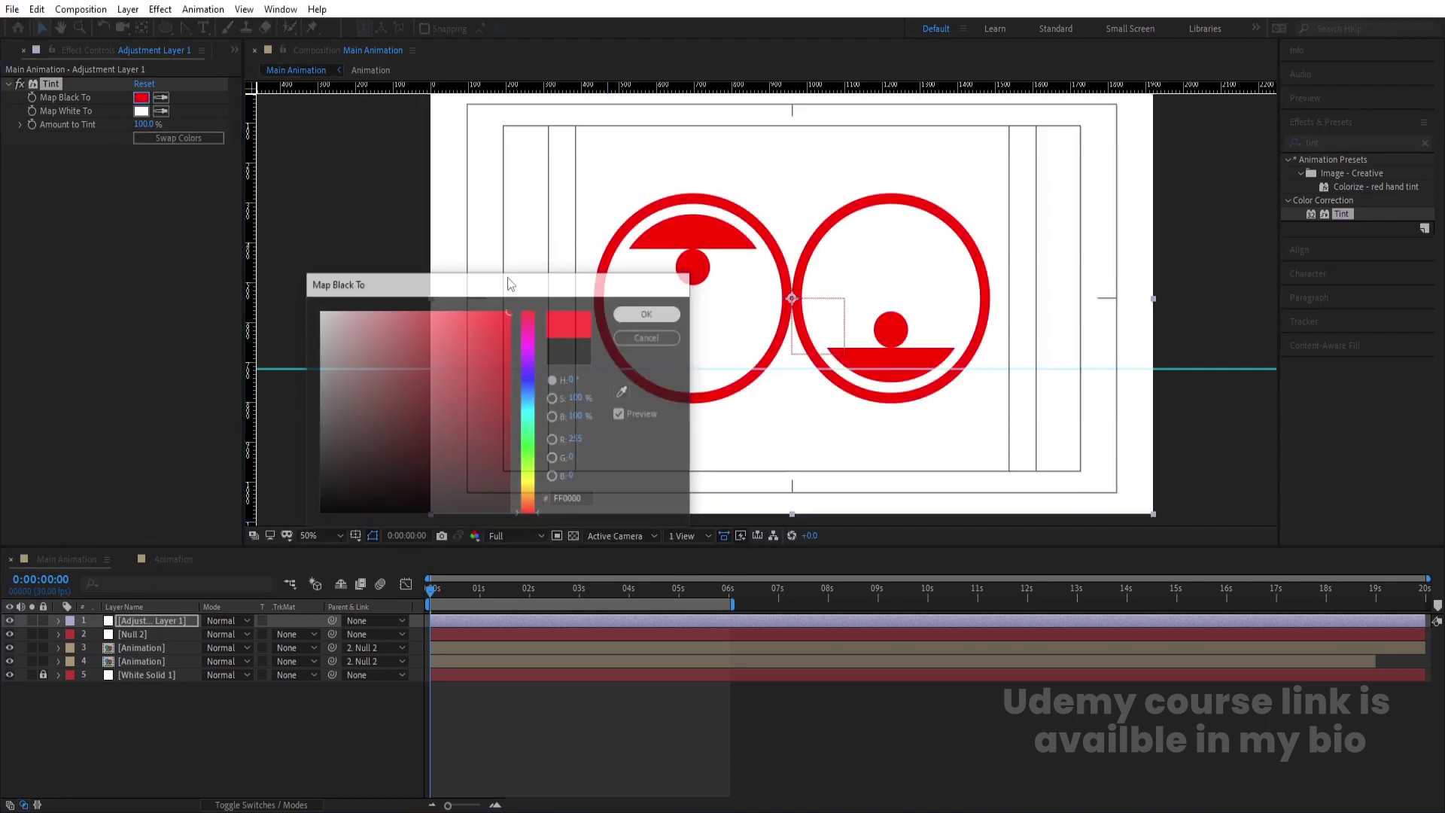
pyautogui.click(153, 133)
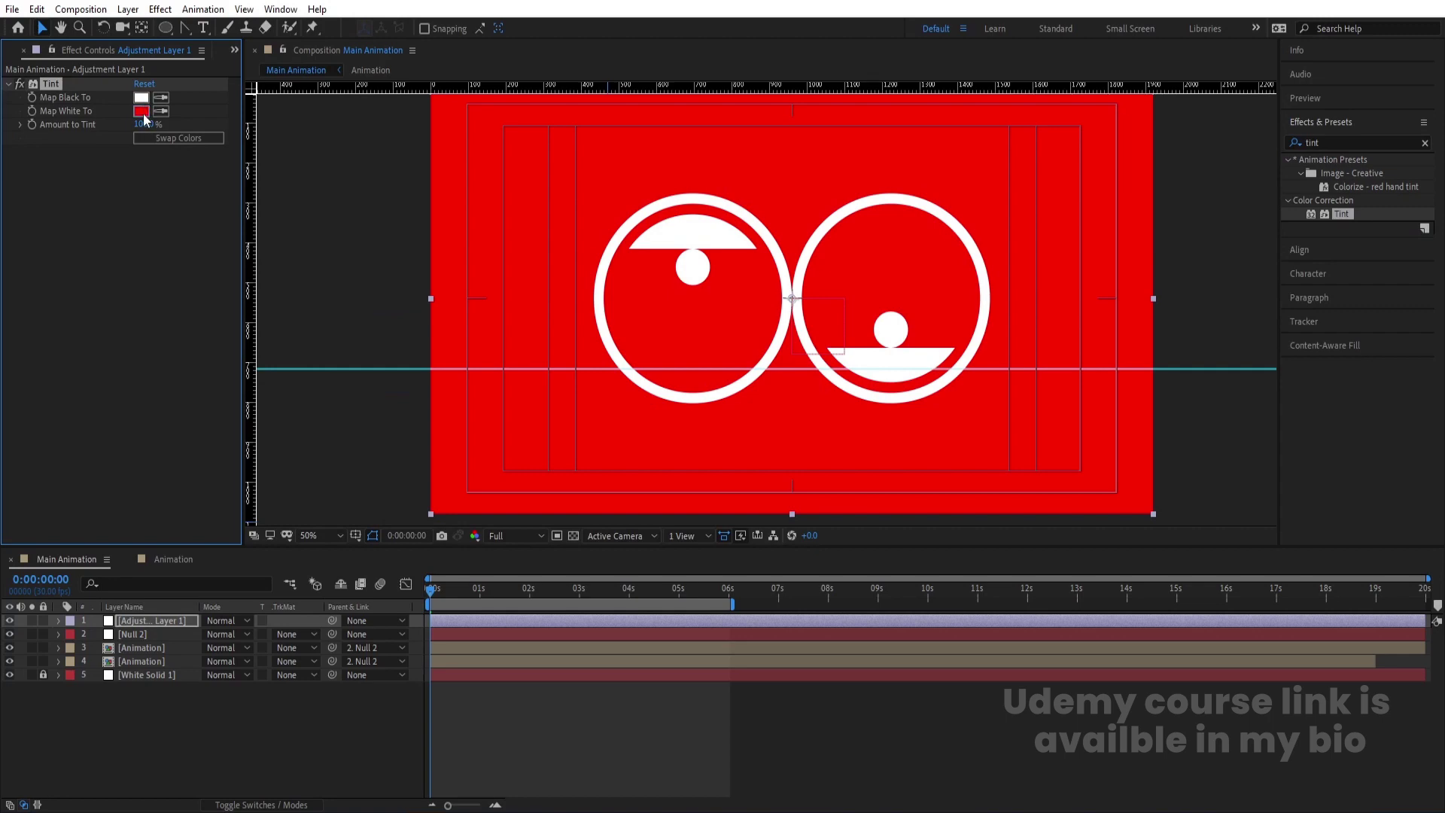
pyautogui.click(141, 111)
pyautogui.click(528, 365)
pyautogui.click(625, 313)
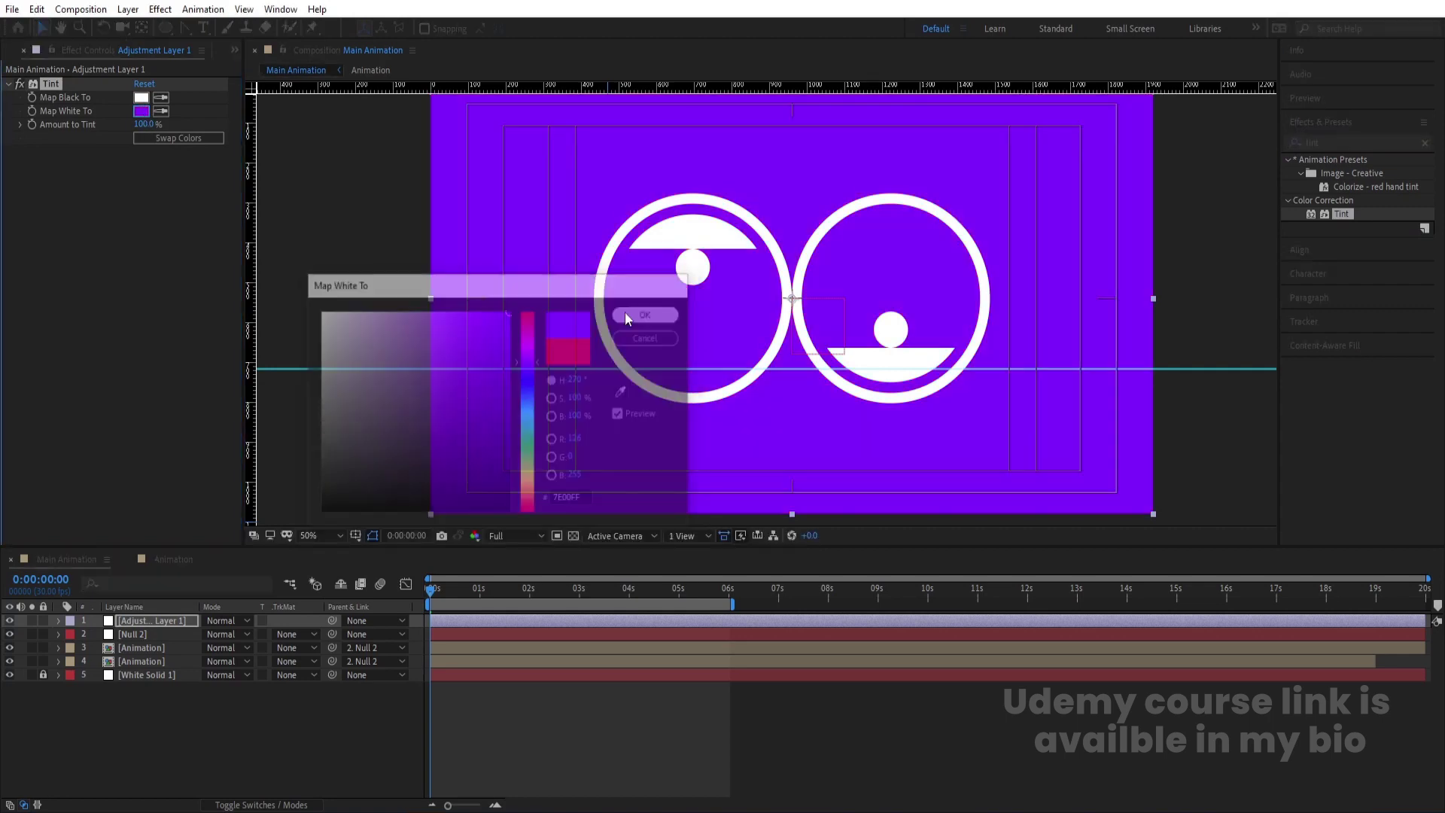
# Set the viewer magnification to Fit and play the tinted animation
pyautogui.click(322, 535)
pyautogui.click(314, 253)
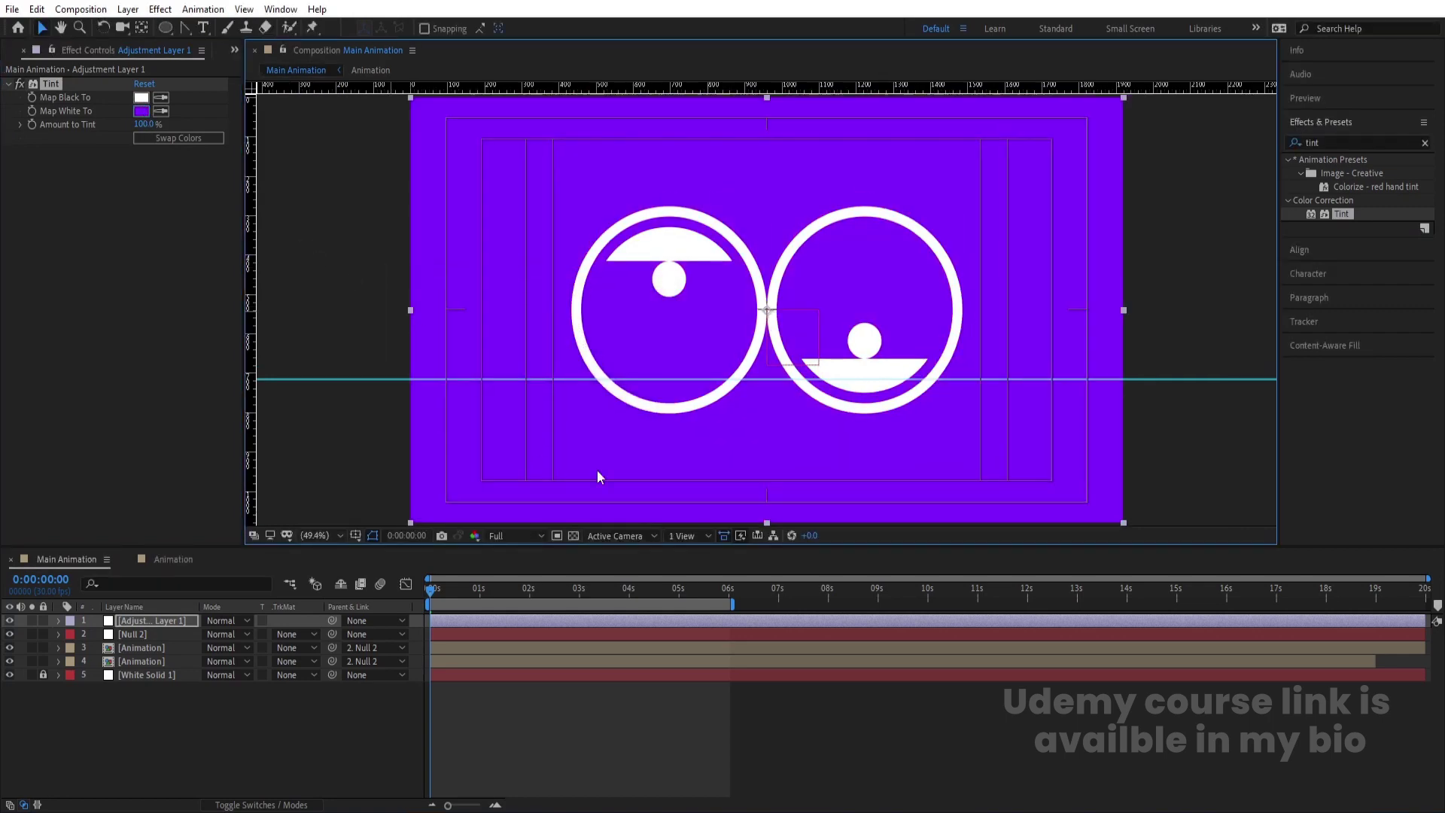
pyautogui.press('space')
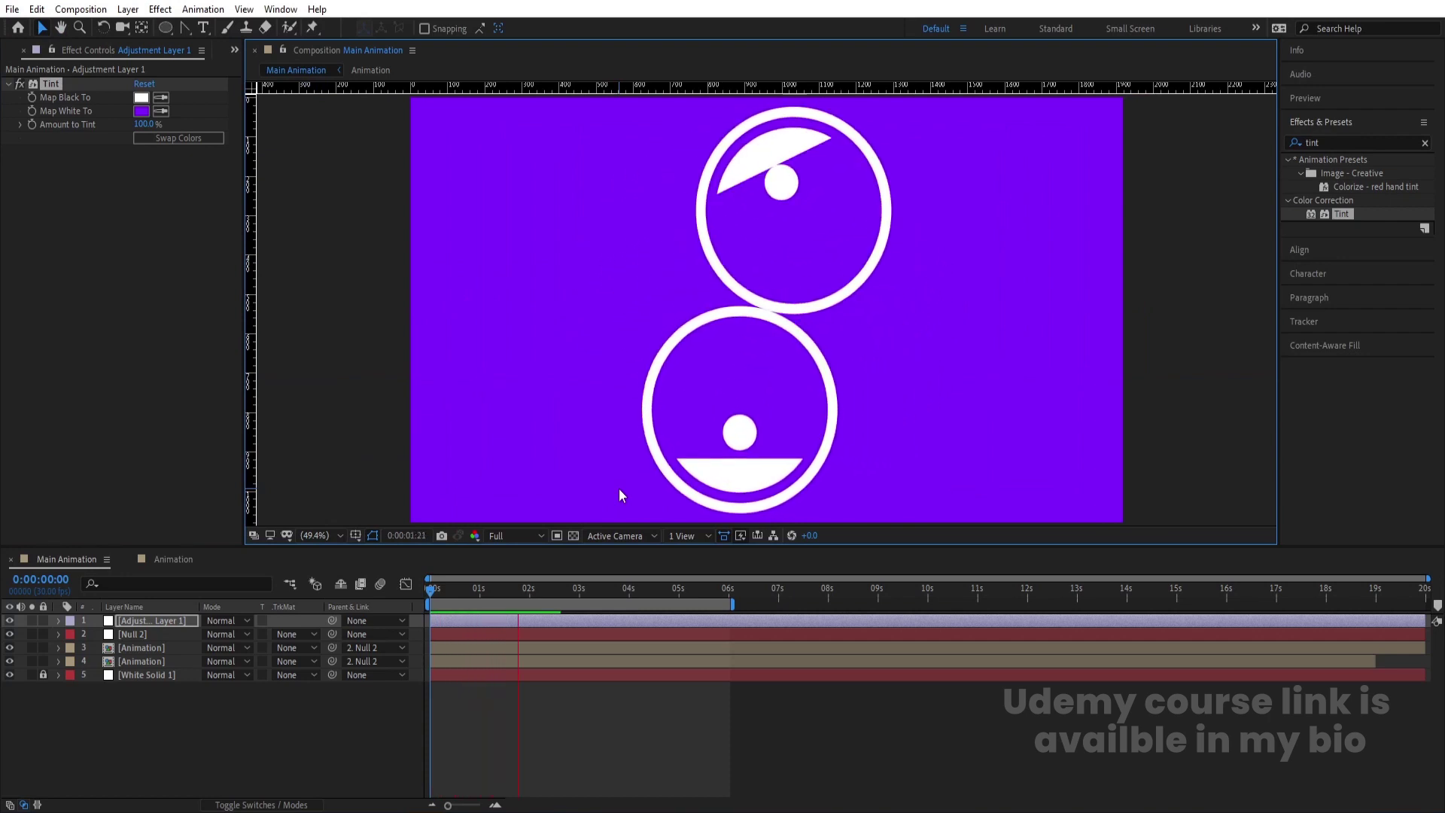